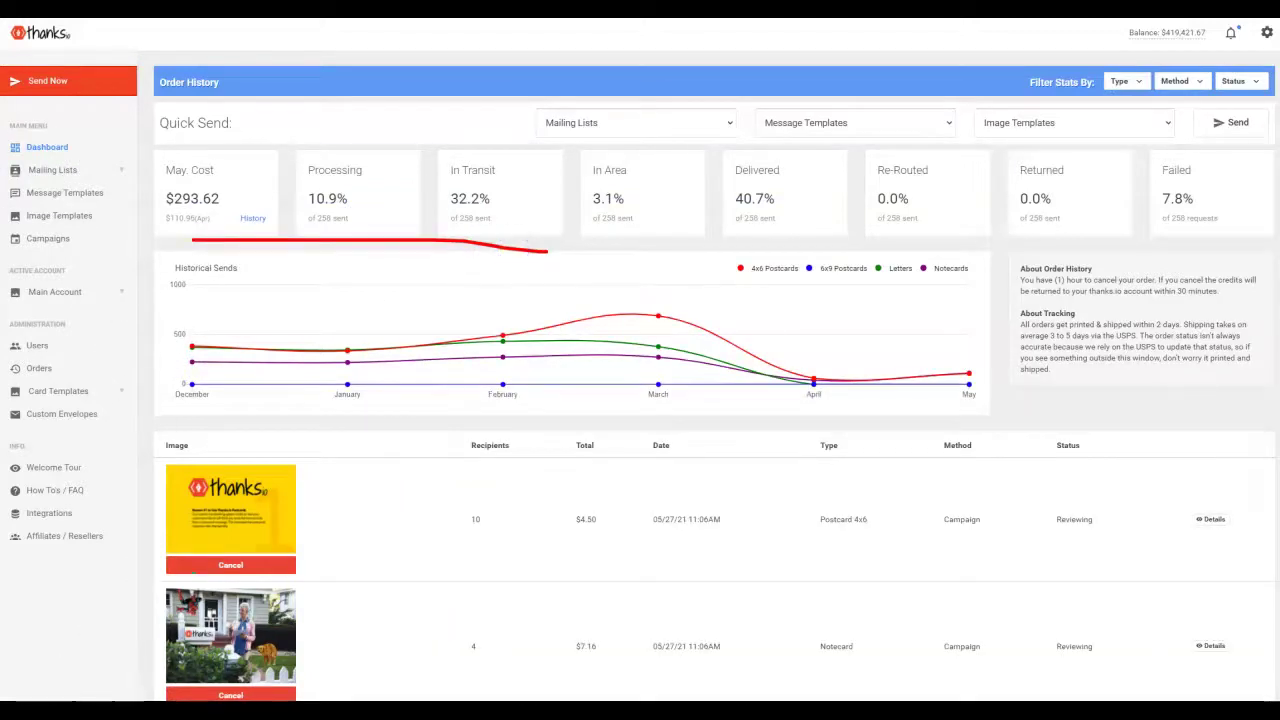
- Open the details of the 6-recipient 4x6 postcard order dated 05/26/21 and examine its front and back preview
{"action": "scroll", "coordinate": [531, 446], "scroll_direction": "down", "scroll_amount": 3}
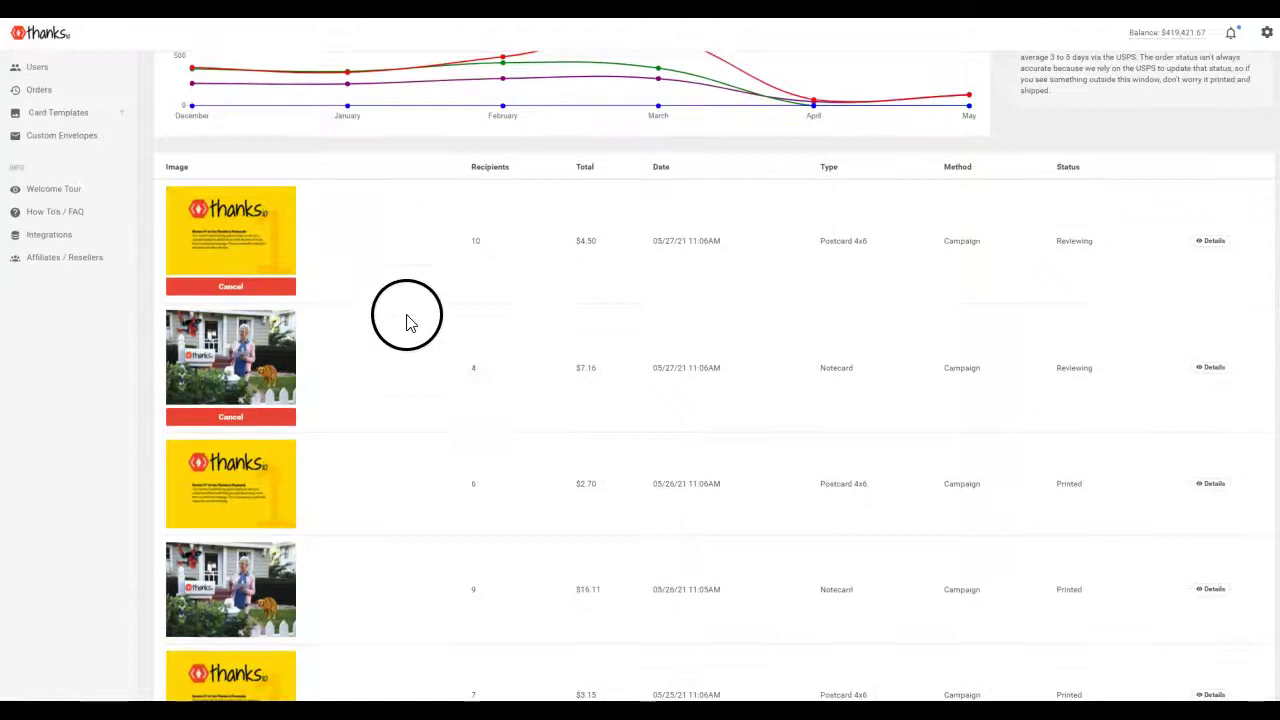
{"action": "scroll", "coordinate": [440, 340], "scroll_direction": "down", "scroll_amount": 1}
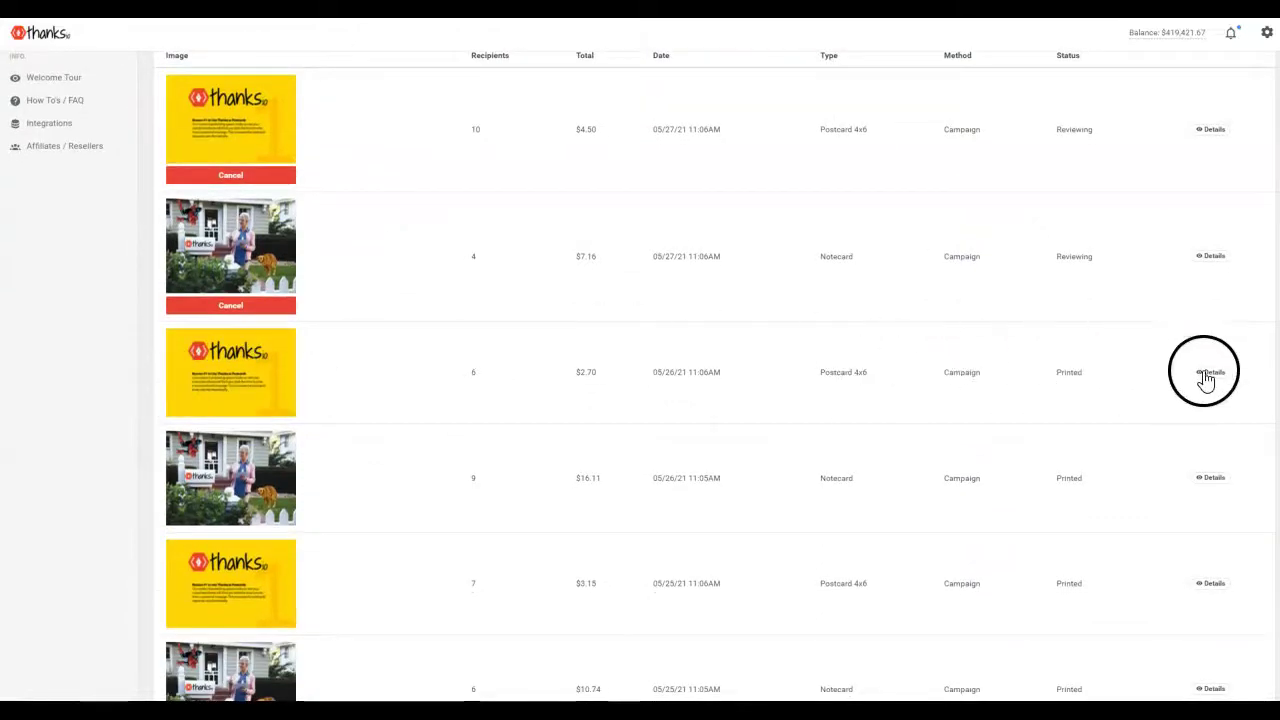
{"action": "left_click", "coordinate": [716, 350]}
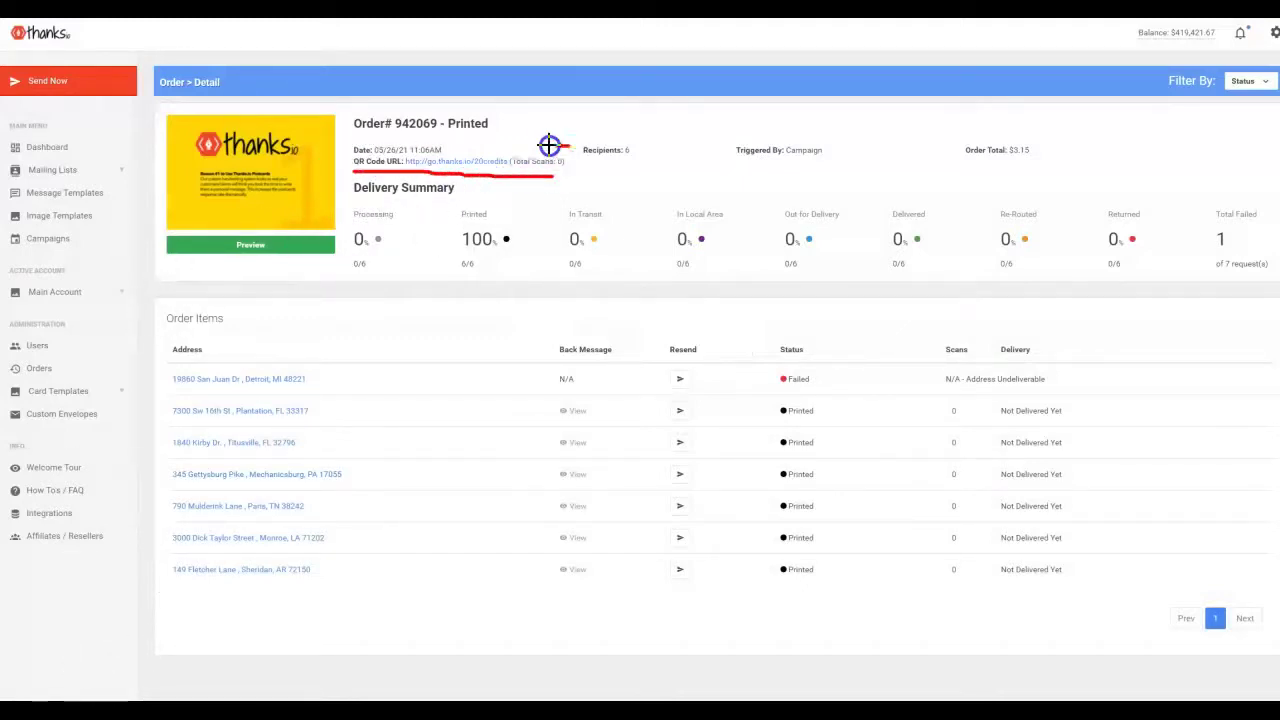
{"action": "left_click_drag", "start_coordinate": [549, 146], "coordinate": [503, 166]}
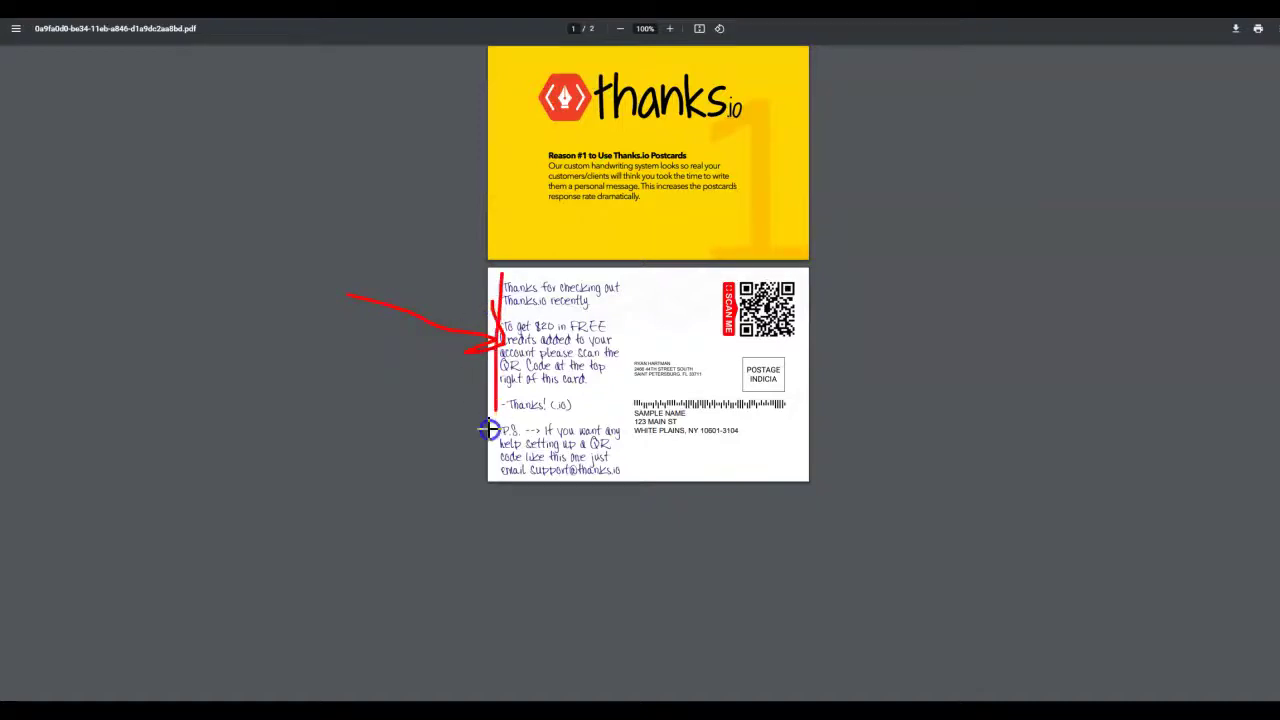
{"action": "left_click_drag", "start_coordinate": [648, 285], "coordinate": [506, 278]}
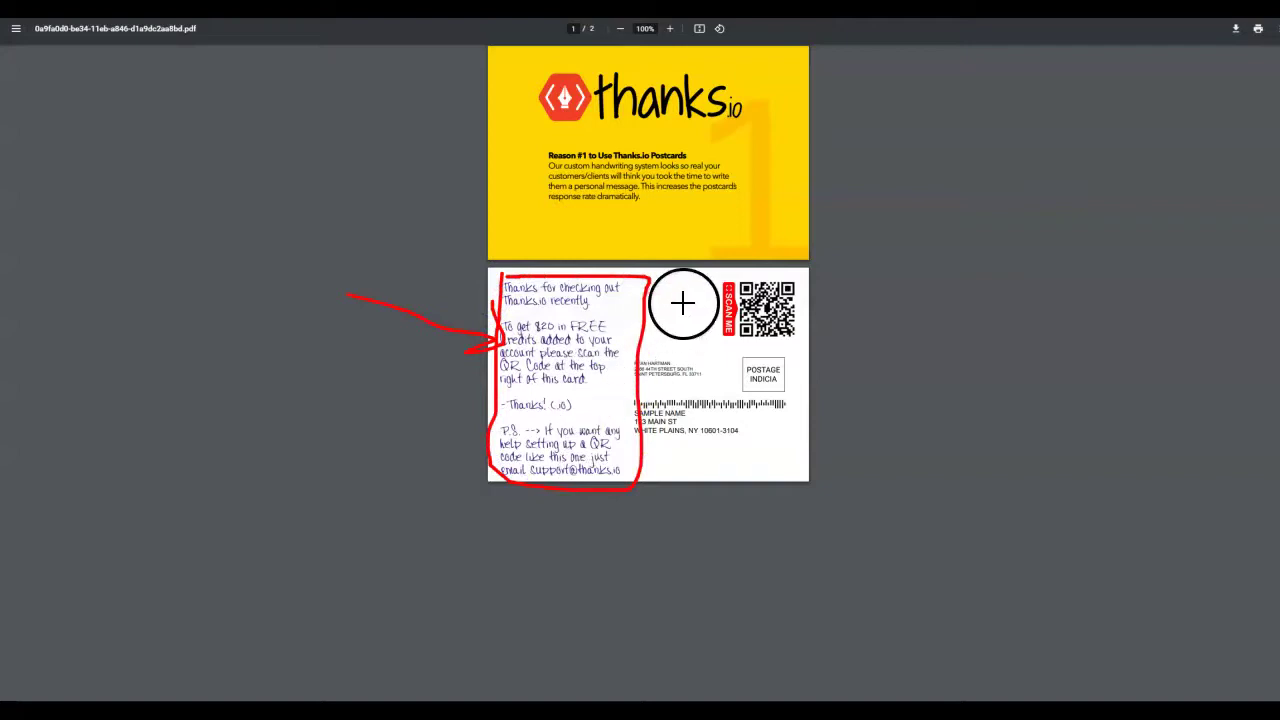
{"action": "left_click_drag", "start_coordinate": [708, 270], "coordinate": [703, 277]}
{"action": "left_click_drag", "start_coordinate": [634, 313], "coordinate": [695, 317]}
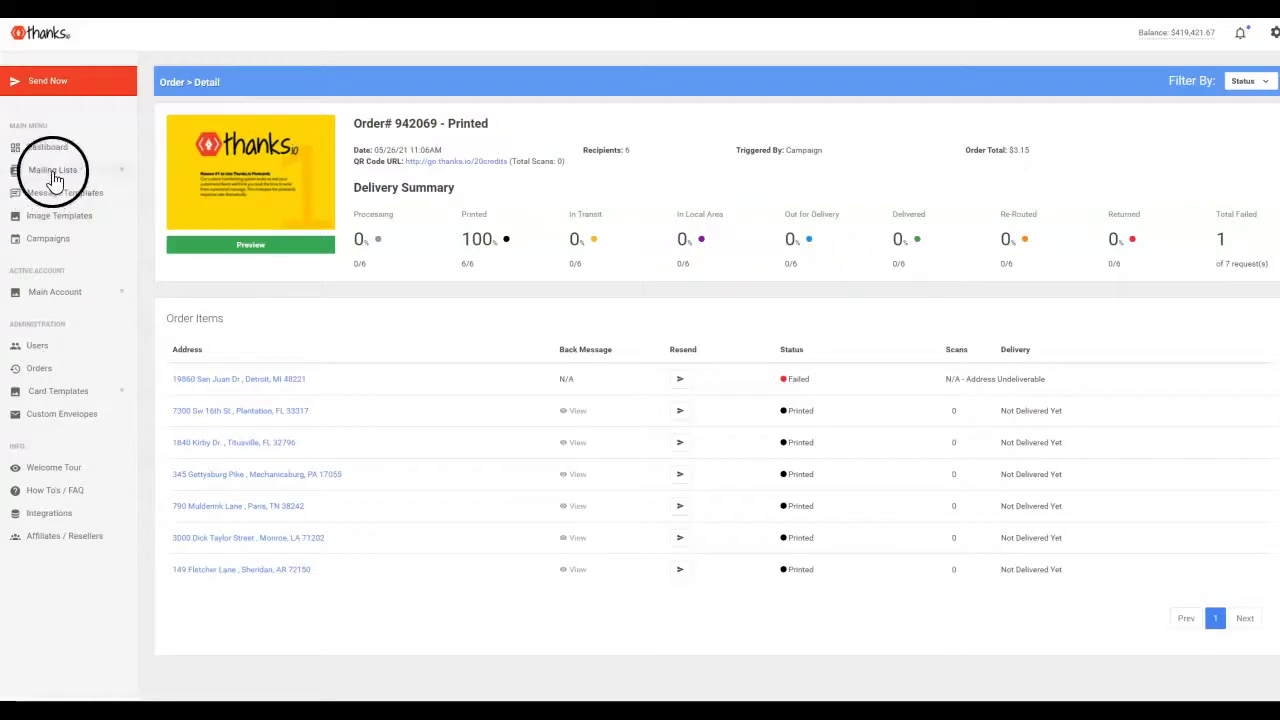
- Look through the existing mailing lists and bring up the options for creating a new mailing list
{"action": "left_click", "coordinate": [53, 175]}
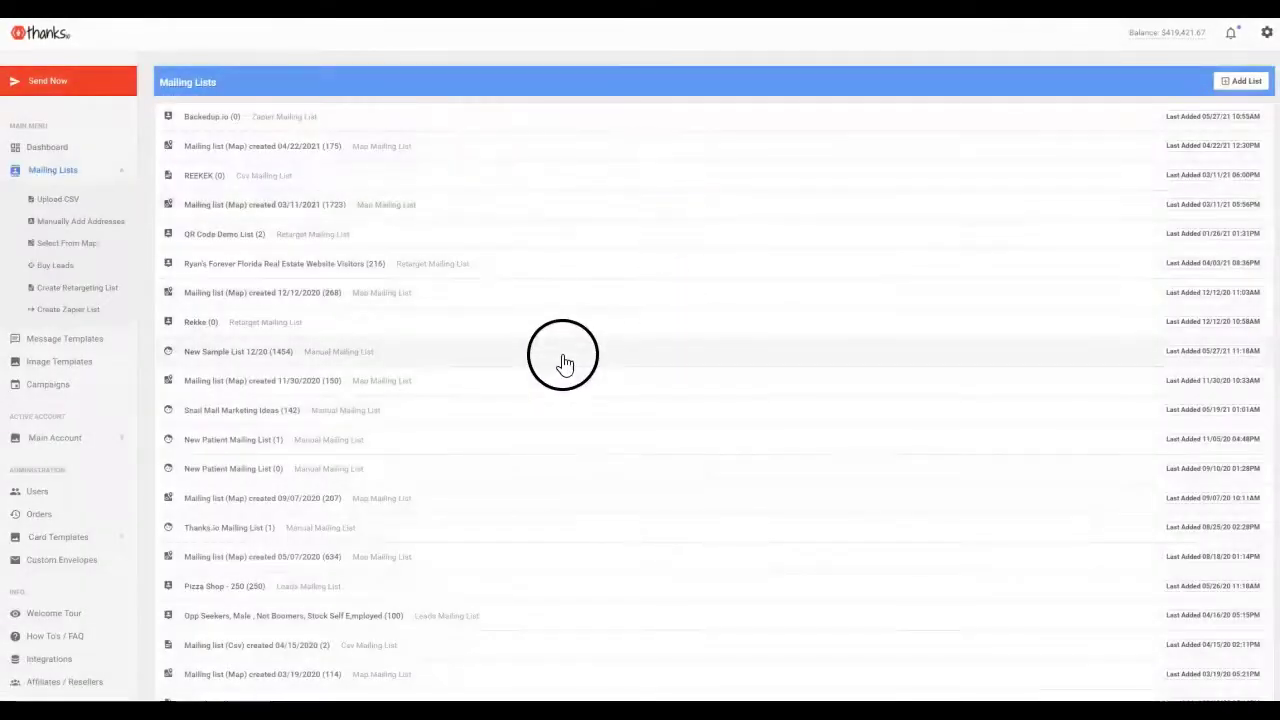
{"action": "scroll", "coordinate": [376, 235], "scroll_direction": "down", "scroll_amount": 10}
{"action": "scroll", "coordinate": [375, 243], "scroll_direction": "up", "scroll_amount": 10}
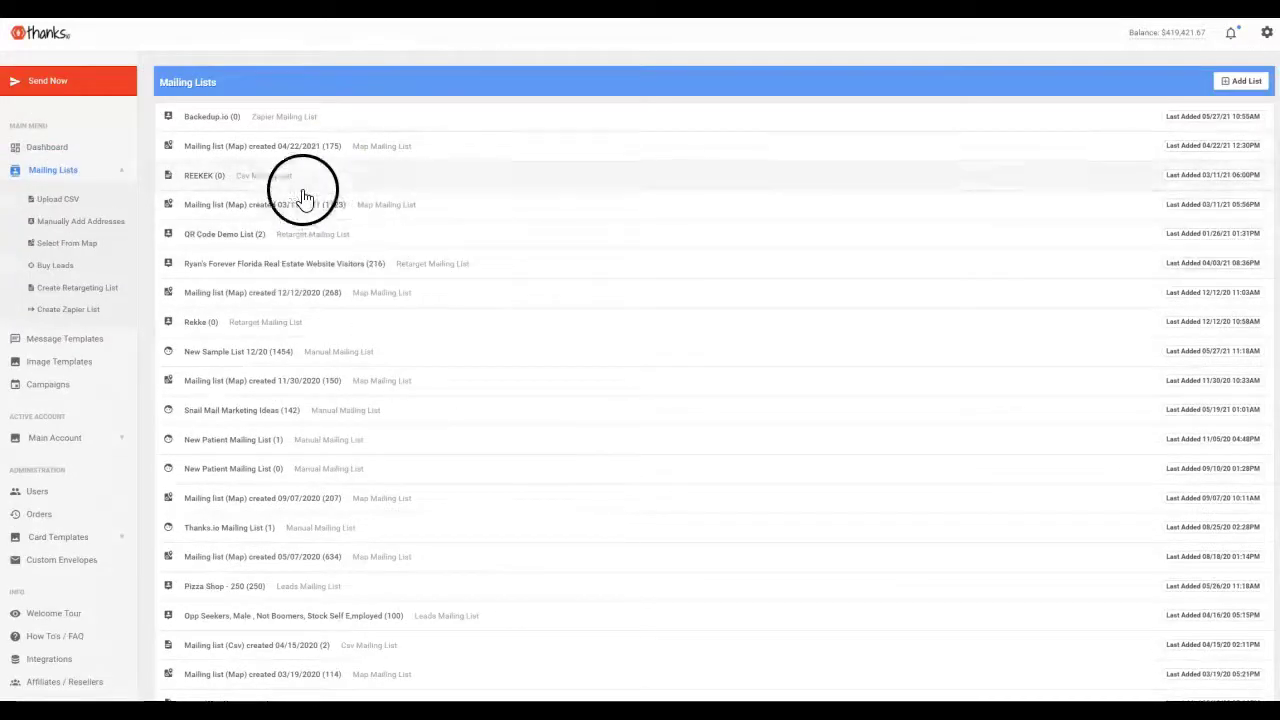
{"action": "left_click", "coordinate": [1243, 82]}
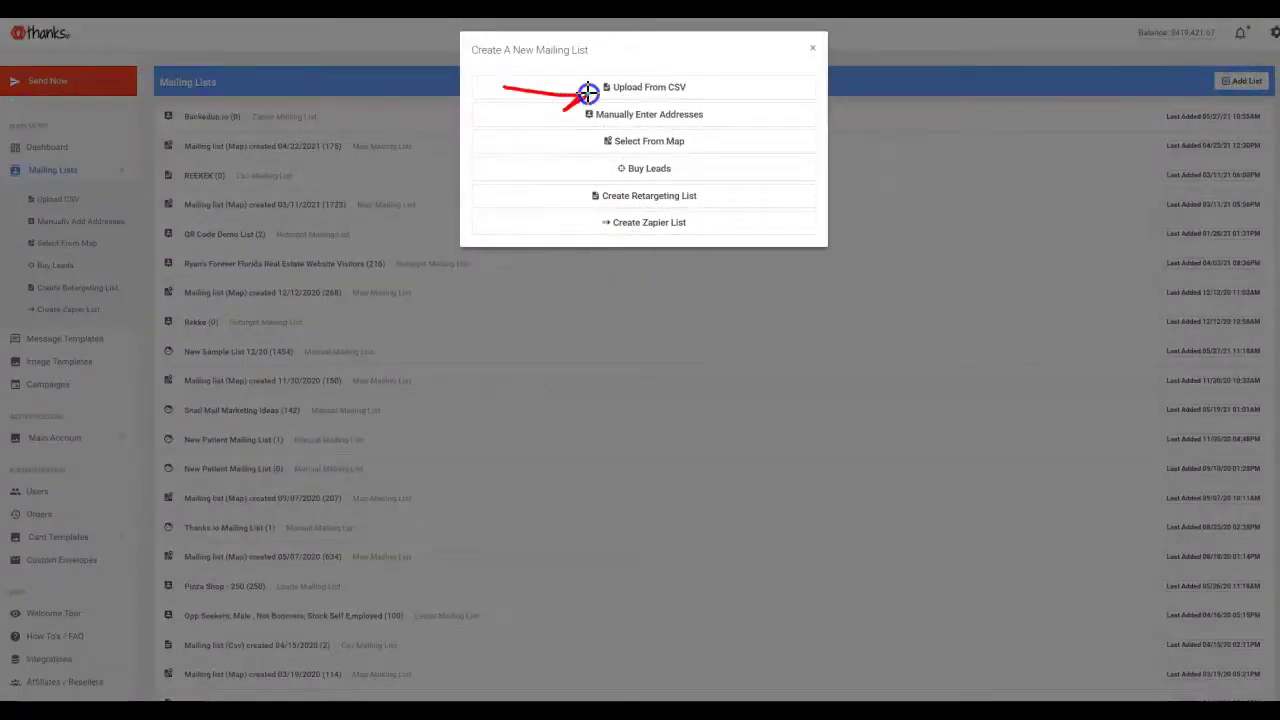
{"action": "left_click_drag", "start_coordinate": [588, 93], "coordinate": [568, 82]}
{"action": "left_click_drag", "start_coordinate": [508, 114], "coordinate": [573, 144]}
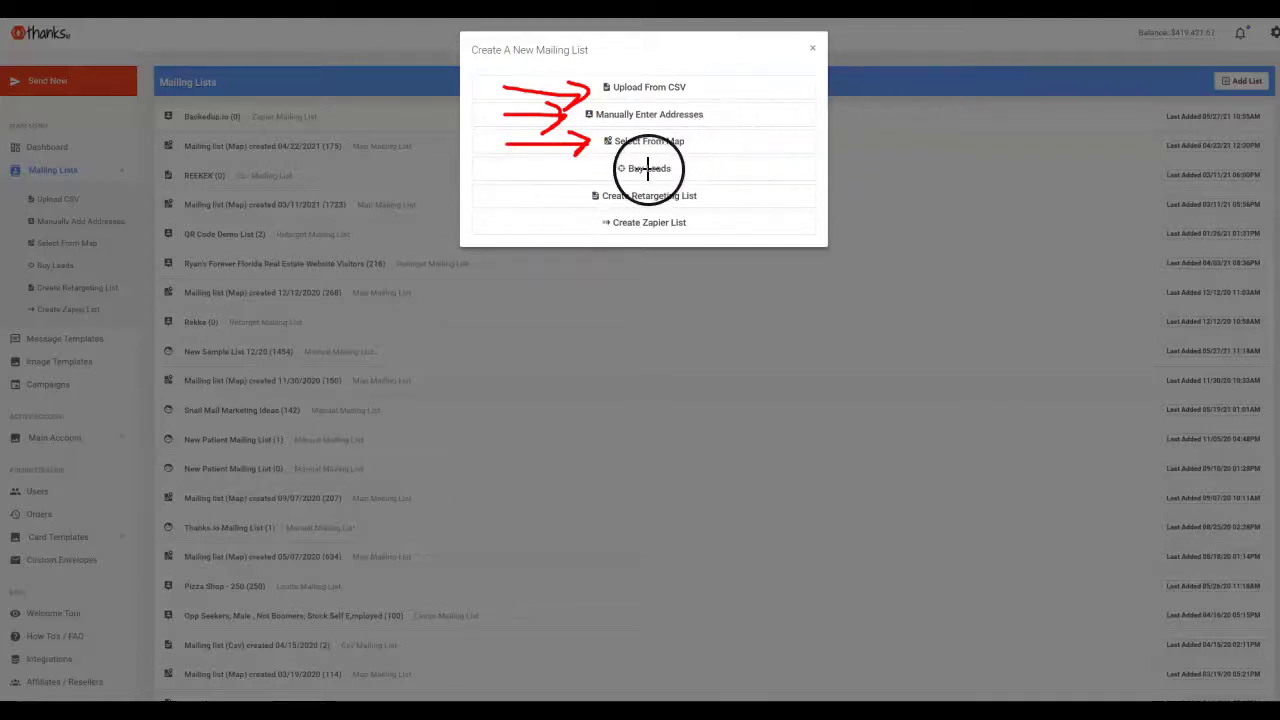
{"action": "left_click", "coordinate": [521, 172]}
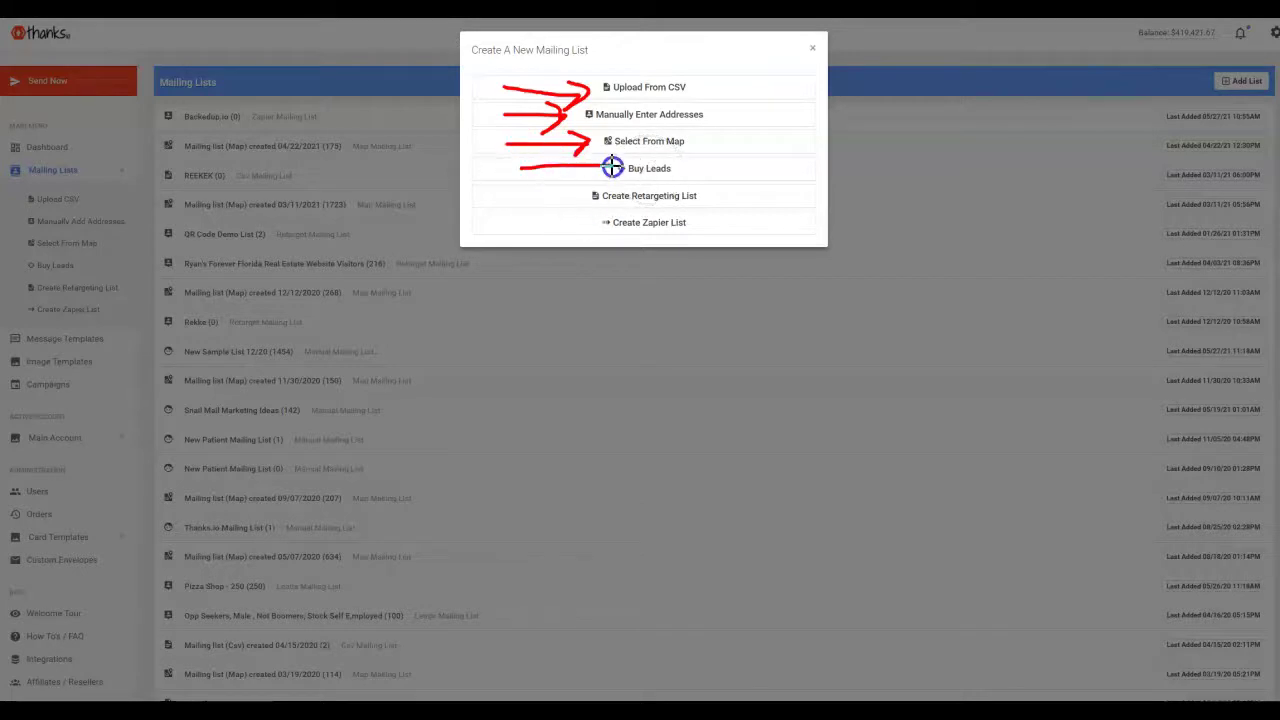
{"action": "left_click_drag", "start_coordinate": [628, 152], "coordinate": [592, 150]}
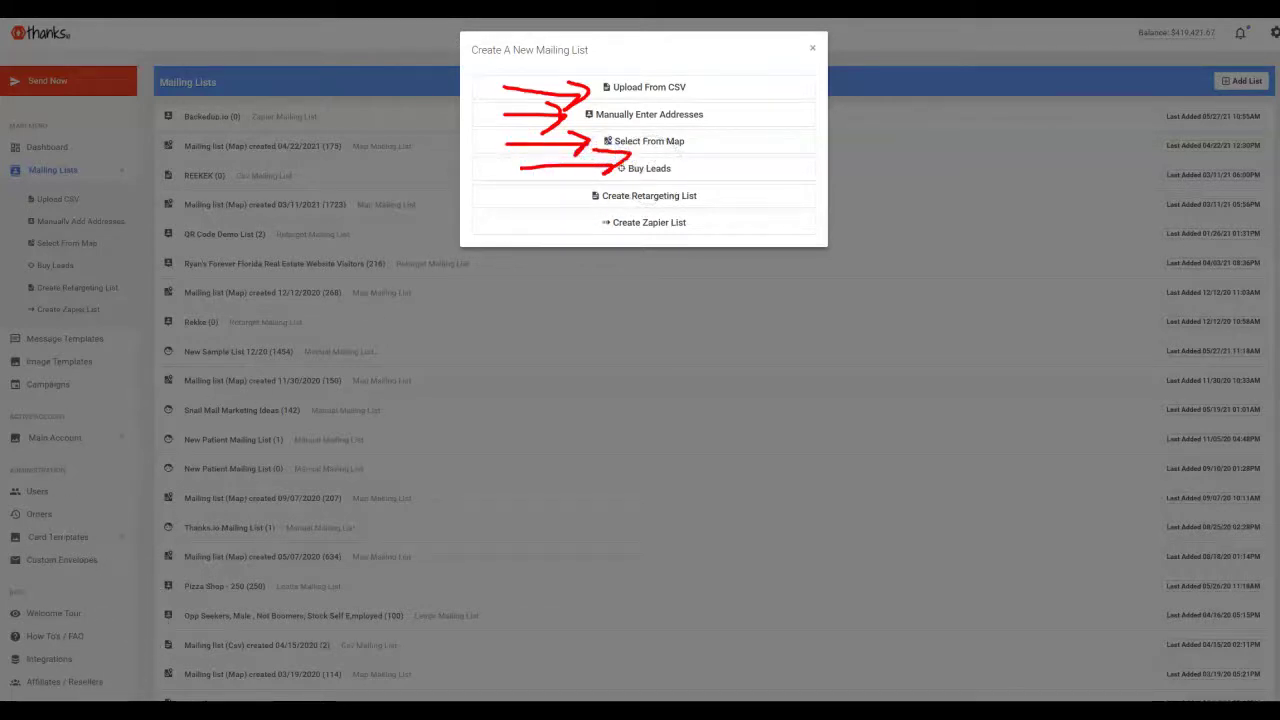
- Explore buying leads for a mailing list: compare Individuals and Businesses targeting, view the Demography filters for individuals, and close the dialog
{"action": "left_click", "coordinate": [631, 166]}
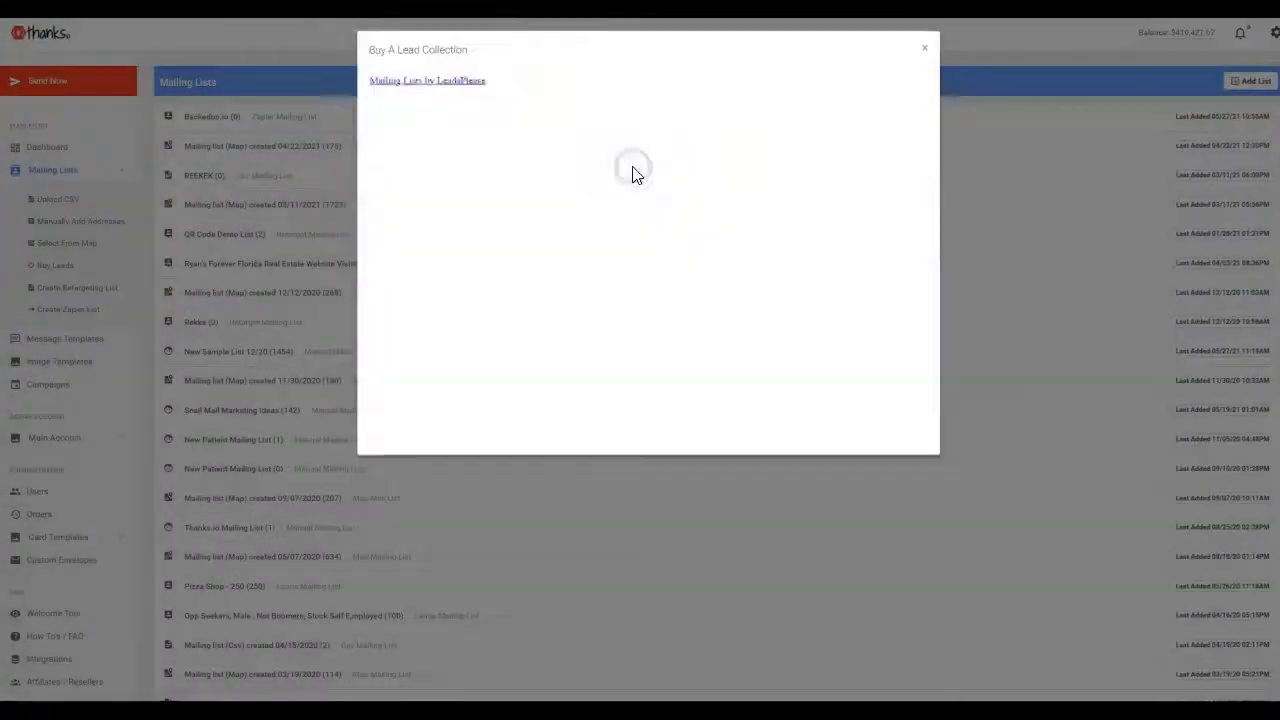
{"action": "left_click", "coordinate": [398, 143]}
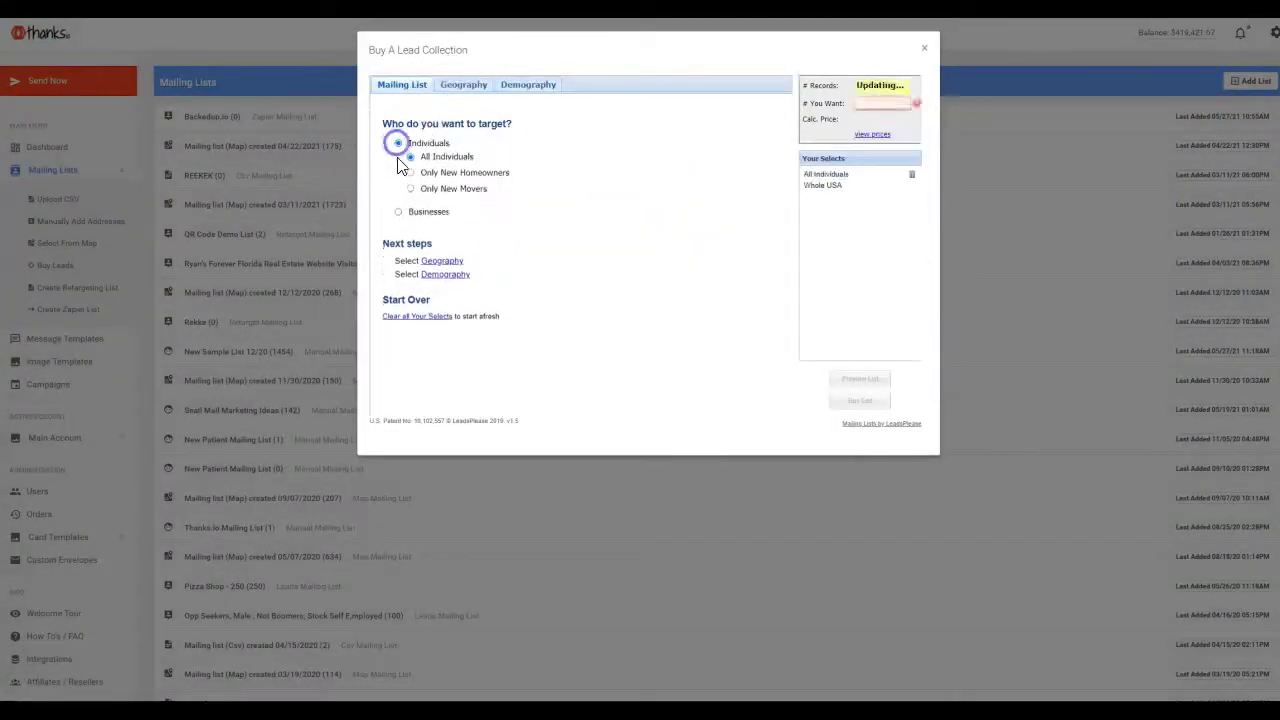
{"action": "left_click", "coordinate": [398, 215]}
{"action": "left_click", "coordinate": [396, 140]}
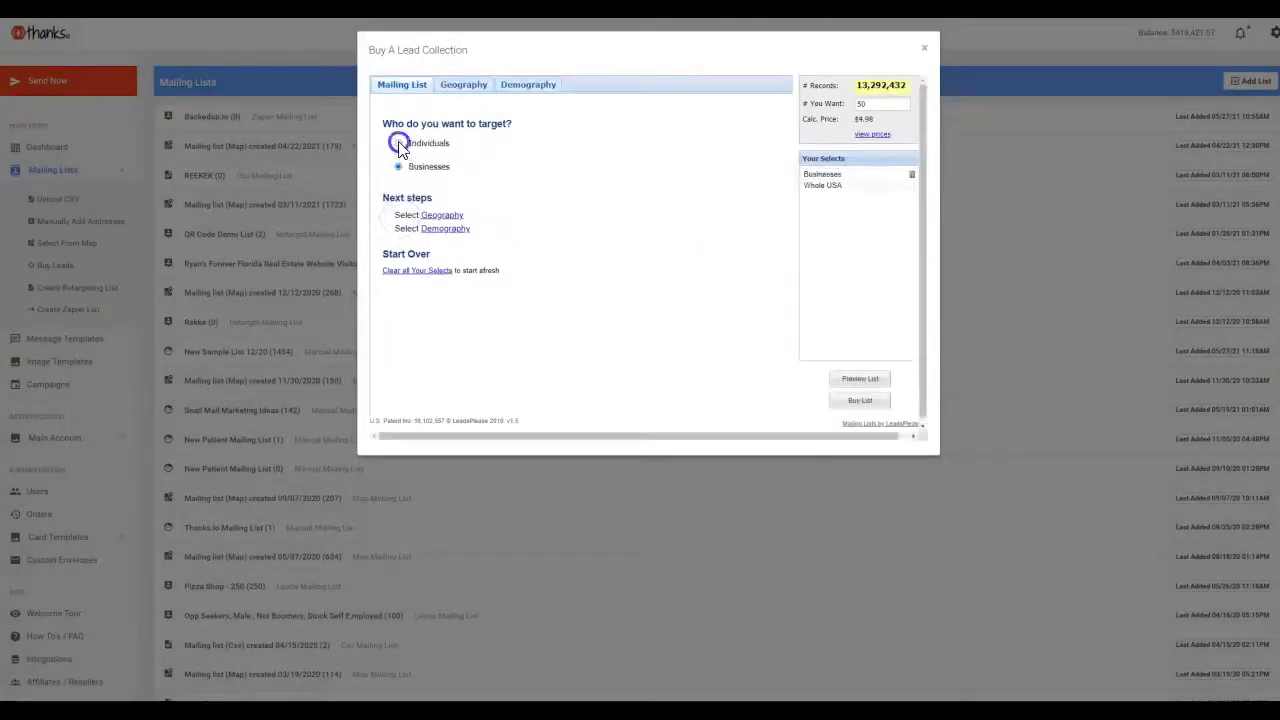
{"action": "left_click", "coordinate": [530, 84]}
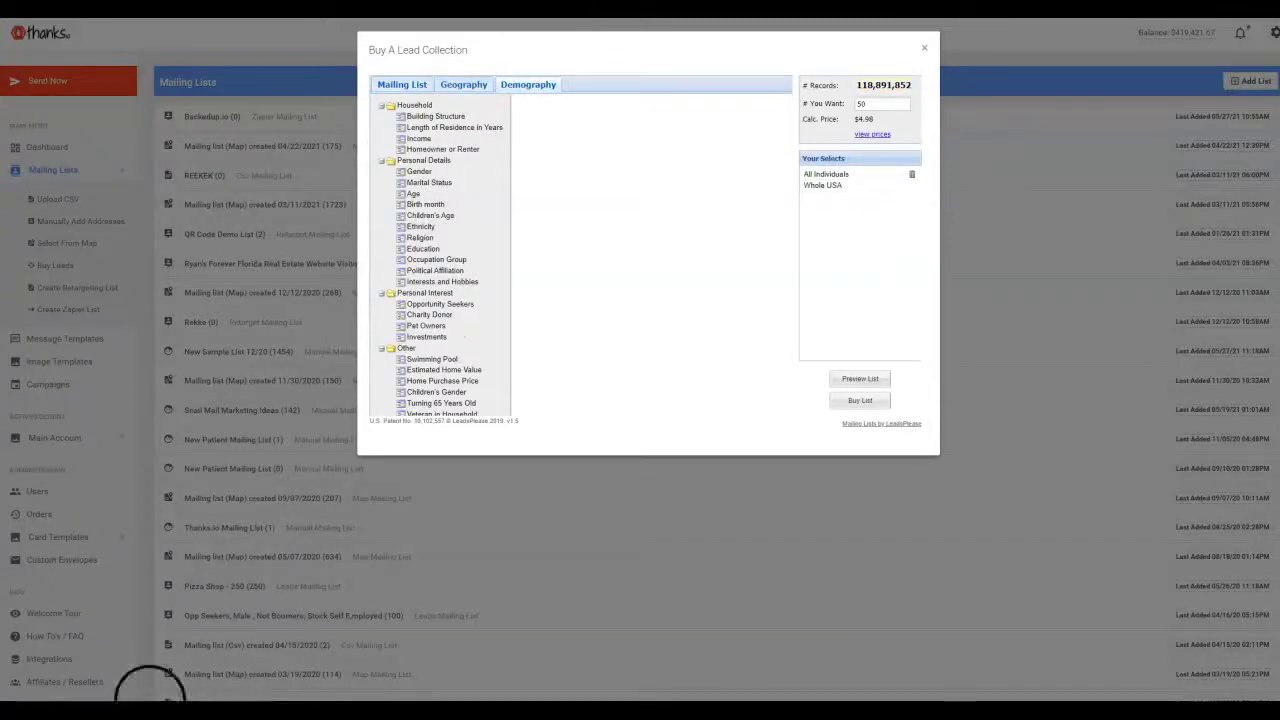
{"action": "mouse_move", "coordinate": [380, 102]}
{"action": "left_mouse_down"}
{"action": "mouse_move", "coordinate": [372, 408]}
{"action": "mouse_move", "coordinate": [483, 420]}
{"action": "mouse_move", "coordinate": [510, 133]}
{"action": "left_mouse_up"}
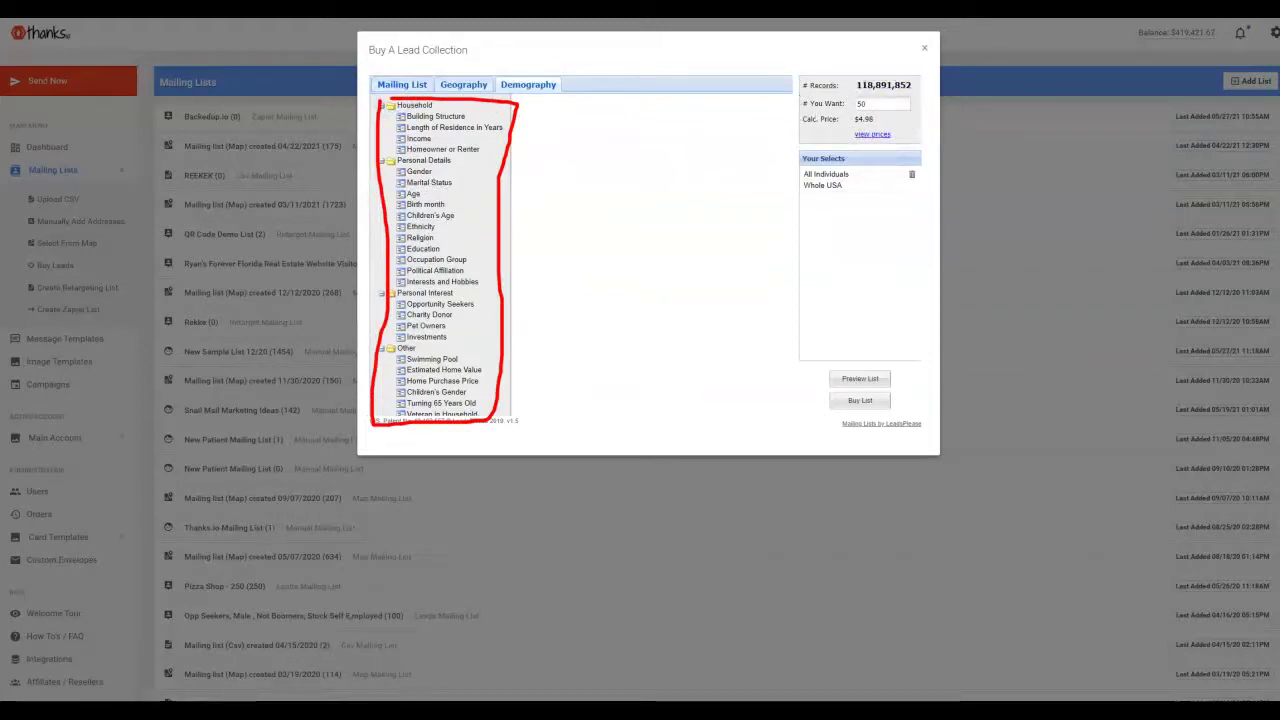
{"action": "key", "text": "Escape"}
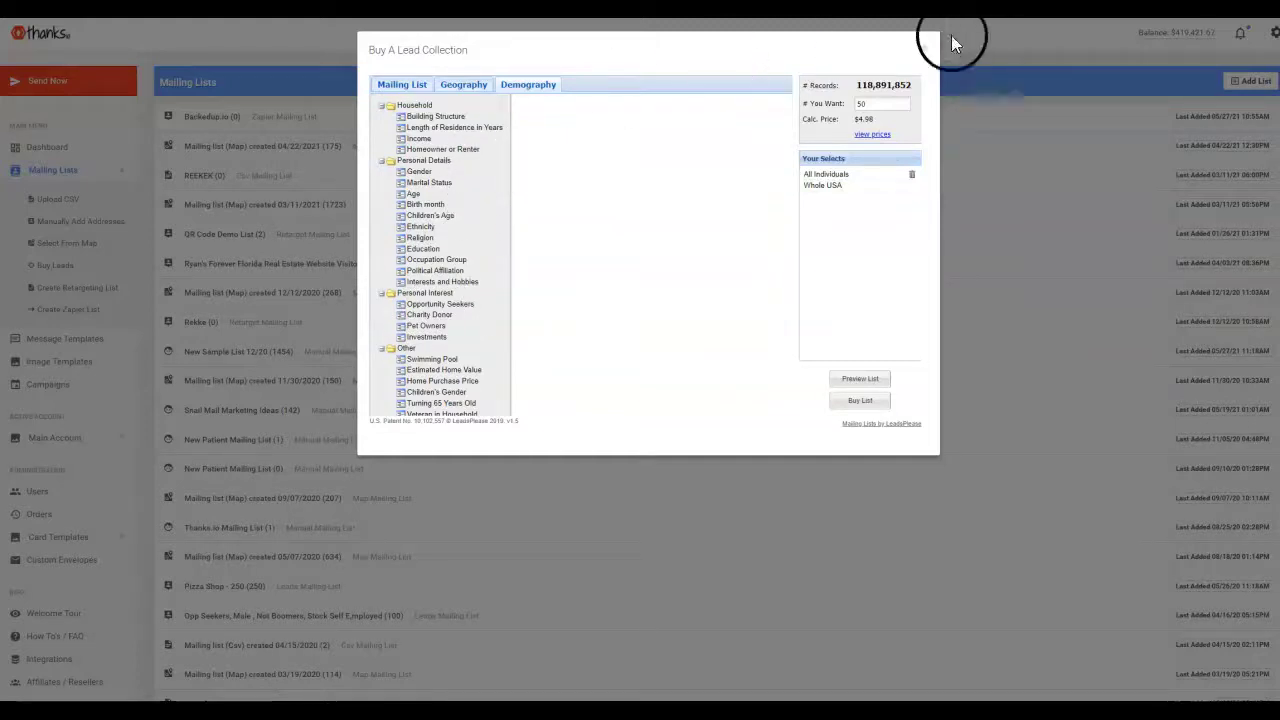
{"action": "left_click", "coordinate": [925, 50]}
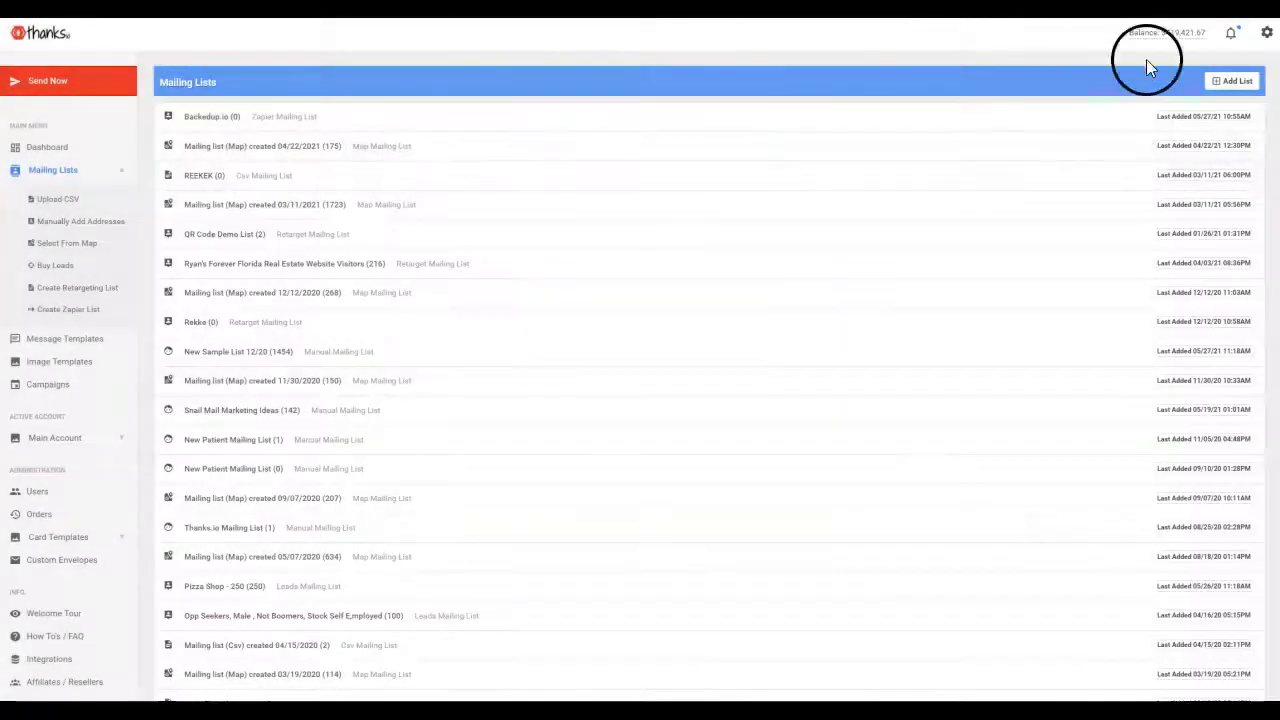
- Review the retargeting, Zapier and CSV upload options for creating a mailing list, and close the dialog
{"action": "left_click", "coordinate": [1240, 88]}
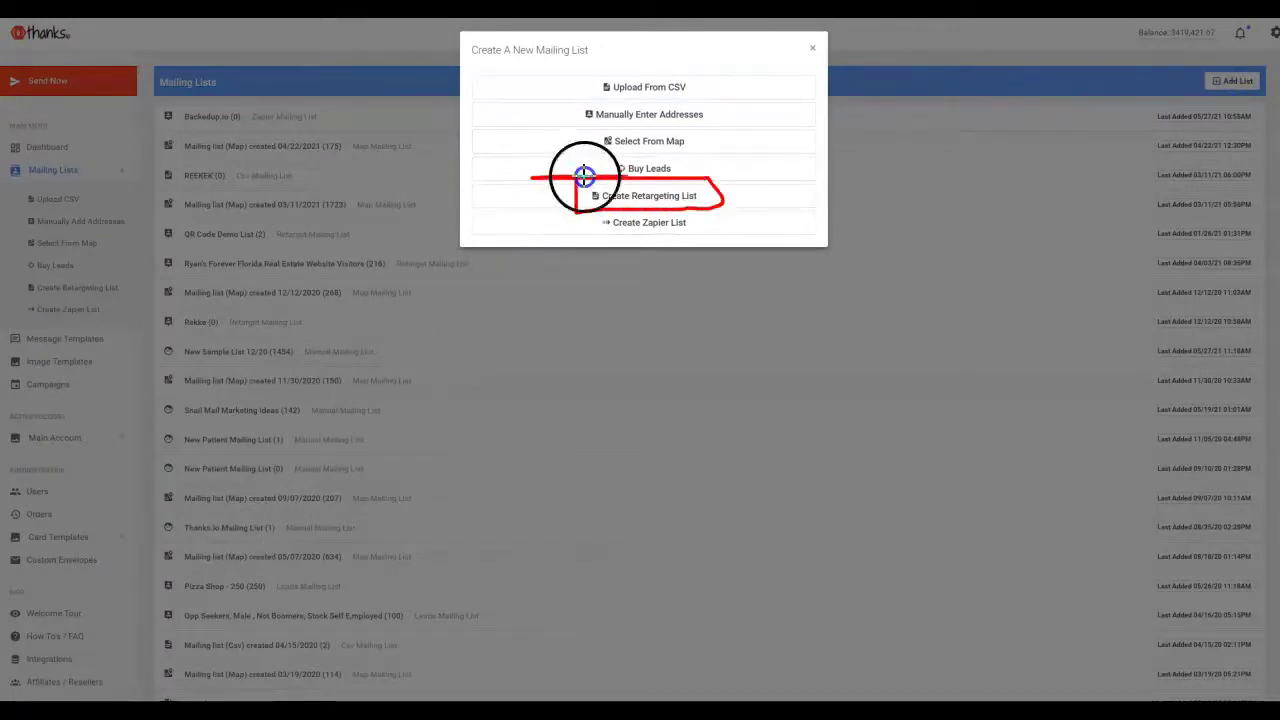
{"action": "mouse_move", "coordinate": [724, 205]}
{"action": "left_mouse_down"}
{"action": "mouse_move", "coordinate": [574, 222]}
{"action": "mouse_move", "coordinate": [737, 183]}
{"action": "mouse_move", "coordinate": [557, 216]}
{"action": "left_mouse_up"}
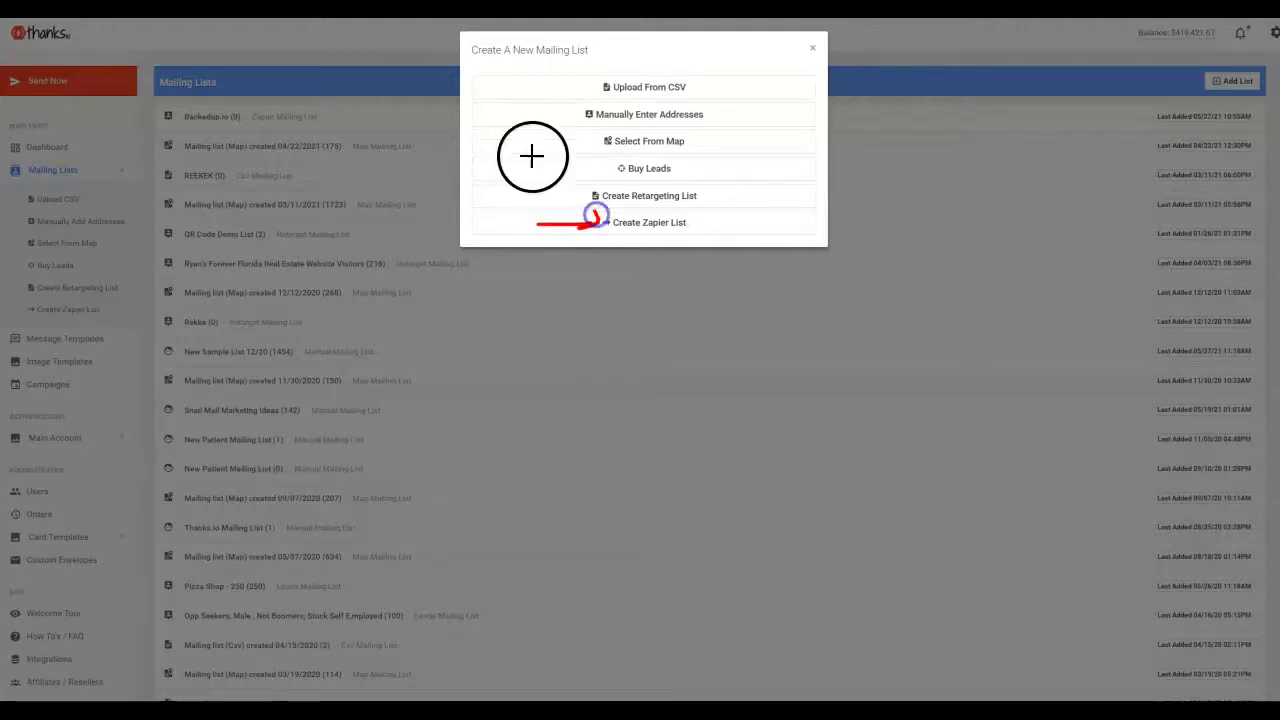
{"action": "left_click_drag", "start_coordinate": [628, 70], "coordinate": [588, 72]}
{"action": "left_click_drag", "start_coordinate": [460, 195], "coordinate": [486, 171]}
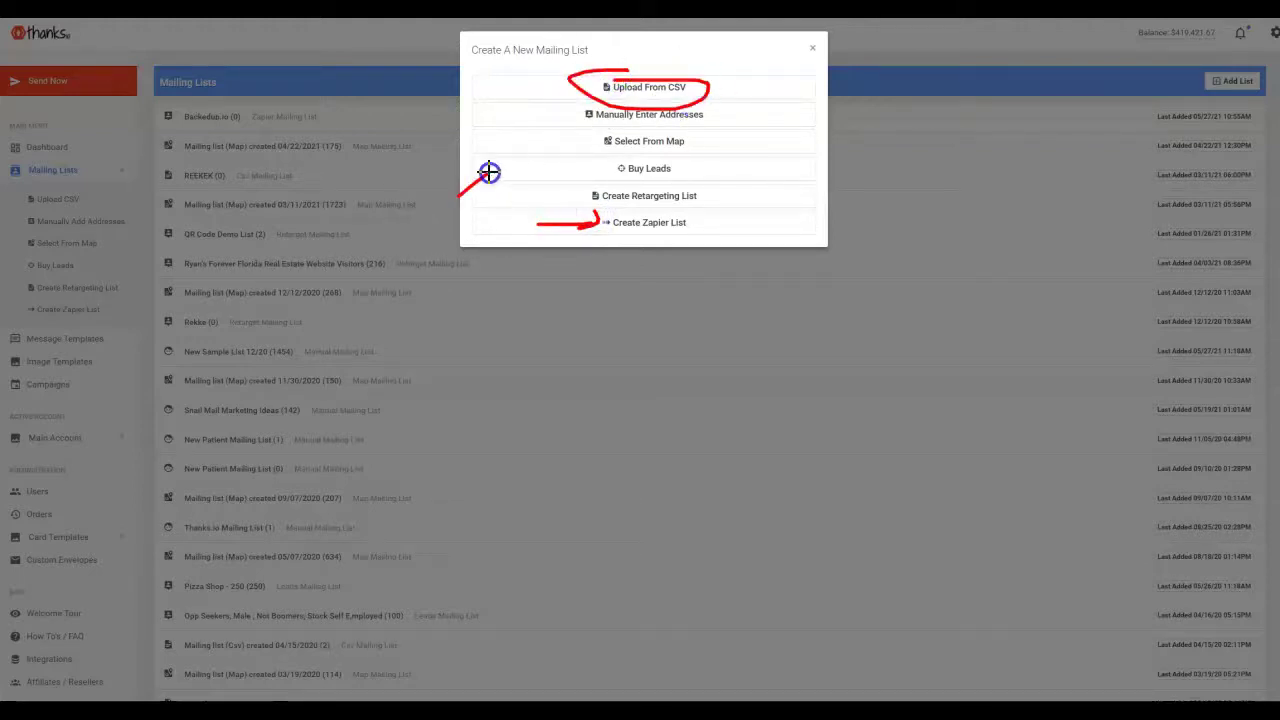
{"action": "left_click_drag", "start_coordinate": [590, 223], "coordinate": [577, 115]}
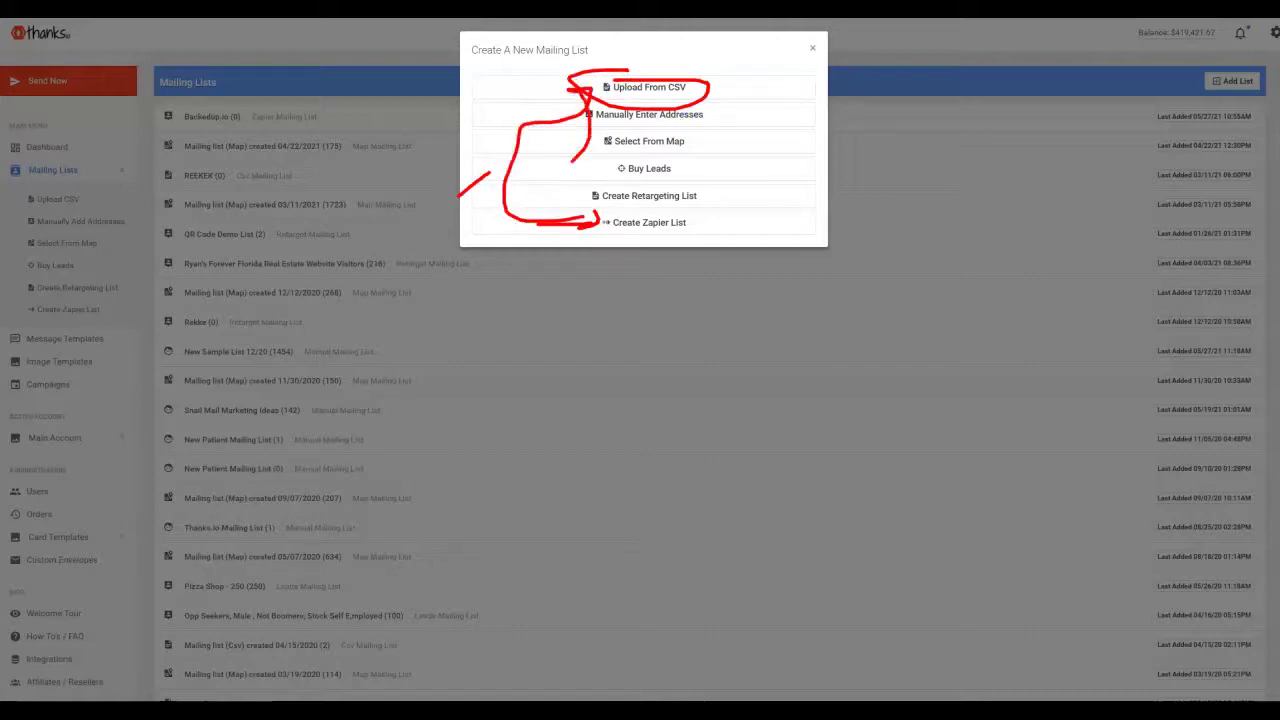
{"action": "left_click", "coordinate": [812, 47]}
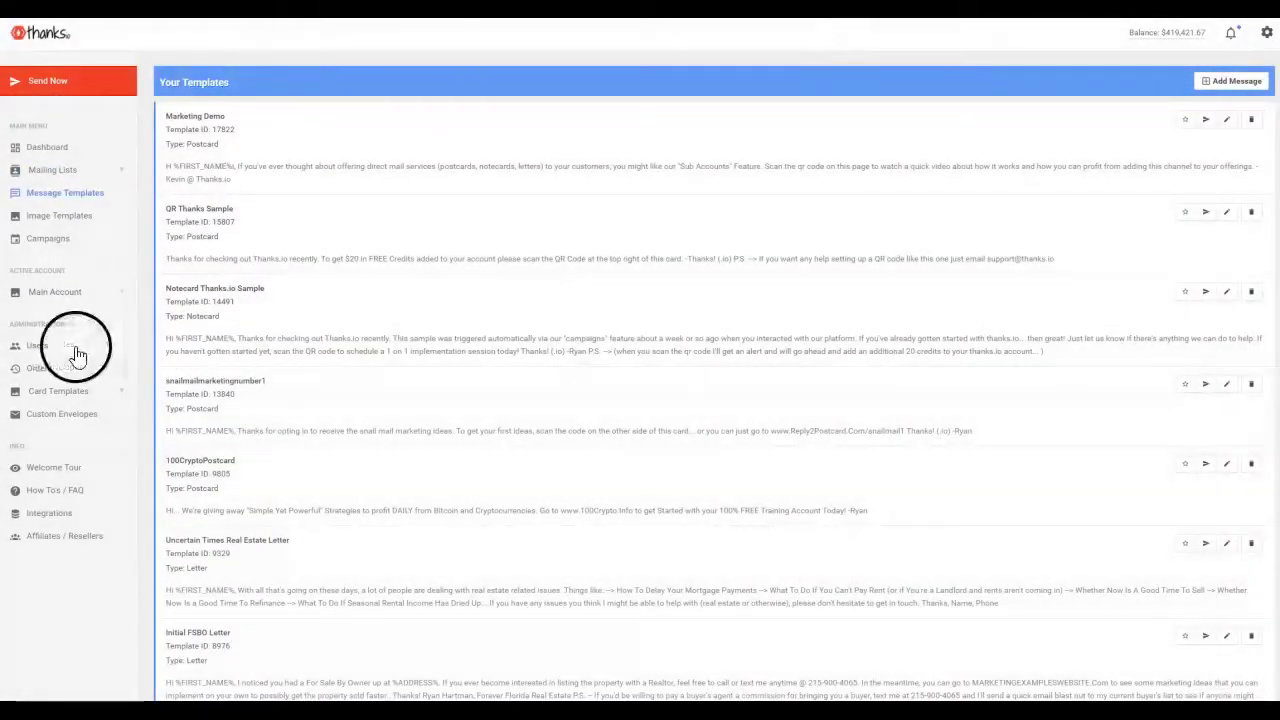
- Start a new message template of type Postcard and name it "Name"
{"action": "left_click", "coordinate": [1220, 90]}
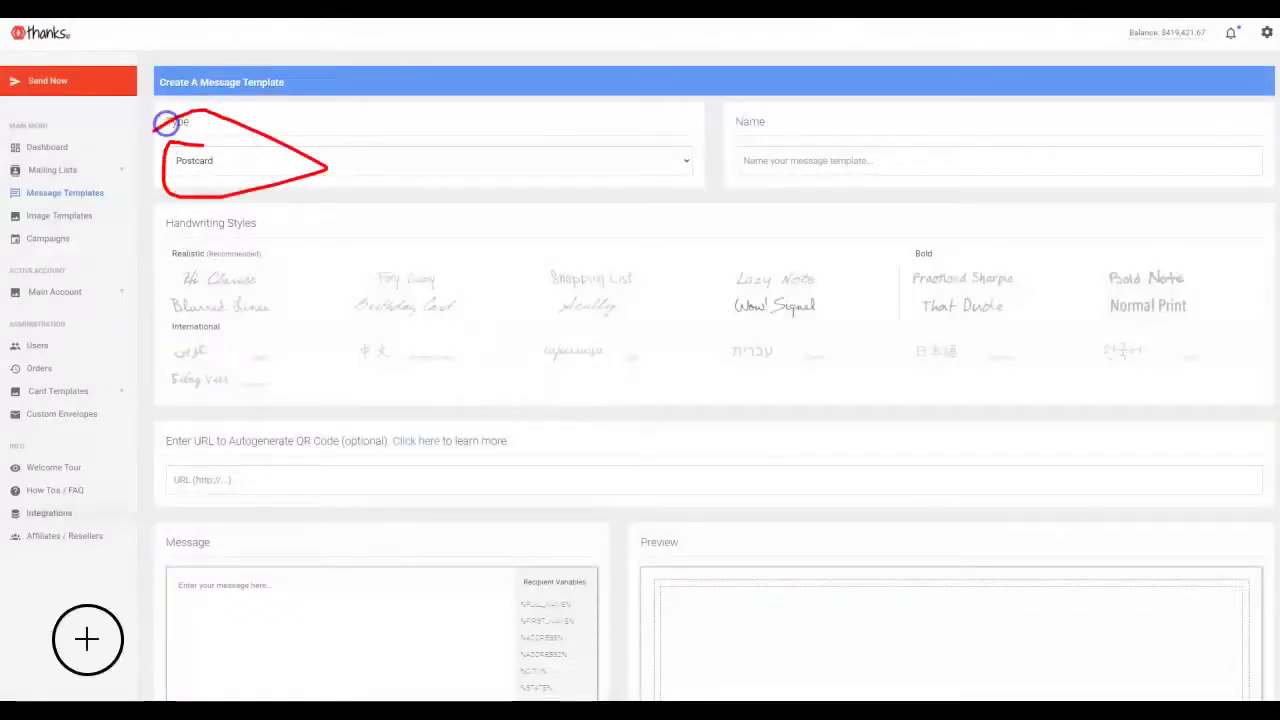
{"action": "left_click", "coordinate": [227, 161]}
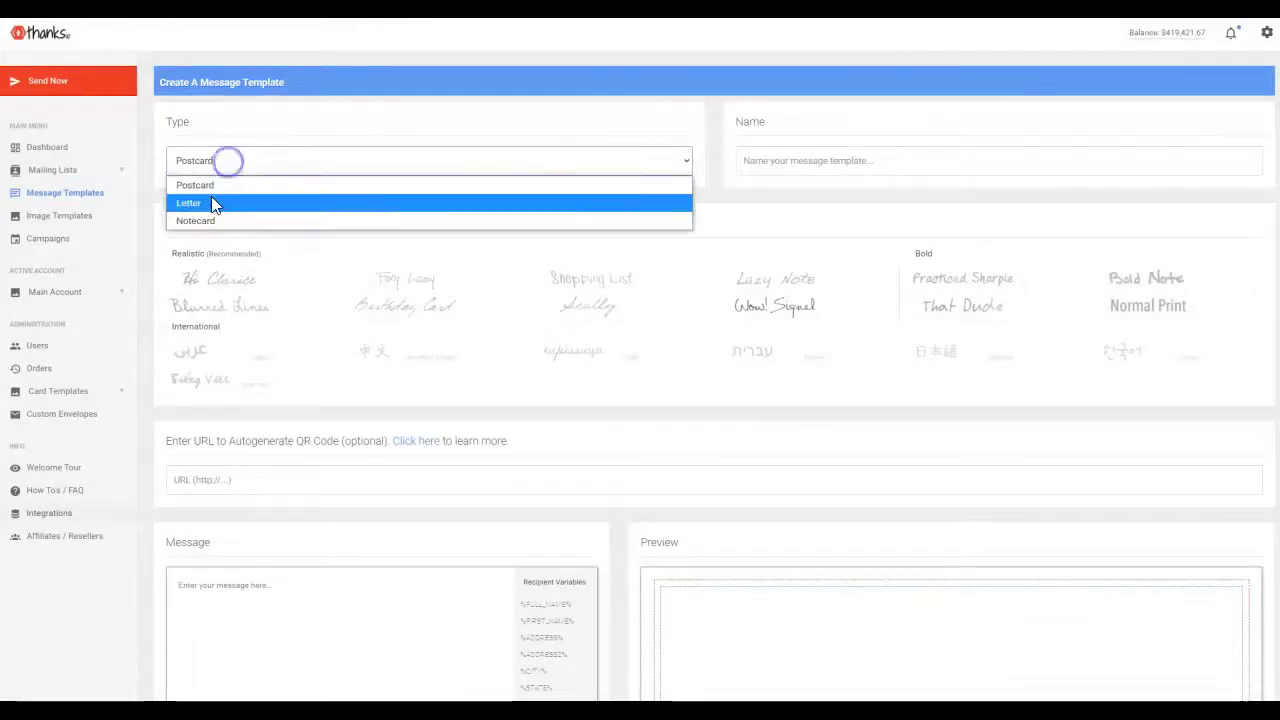
{"action": "left_click", "coordinate": [300, 153]}
{"action": "left_click", "coordinate": [755, 160]}
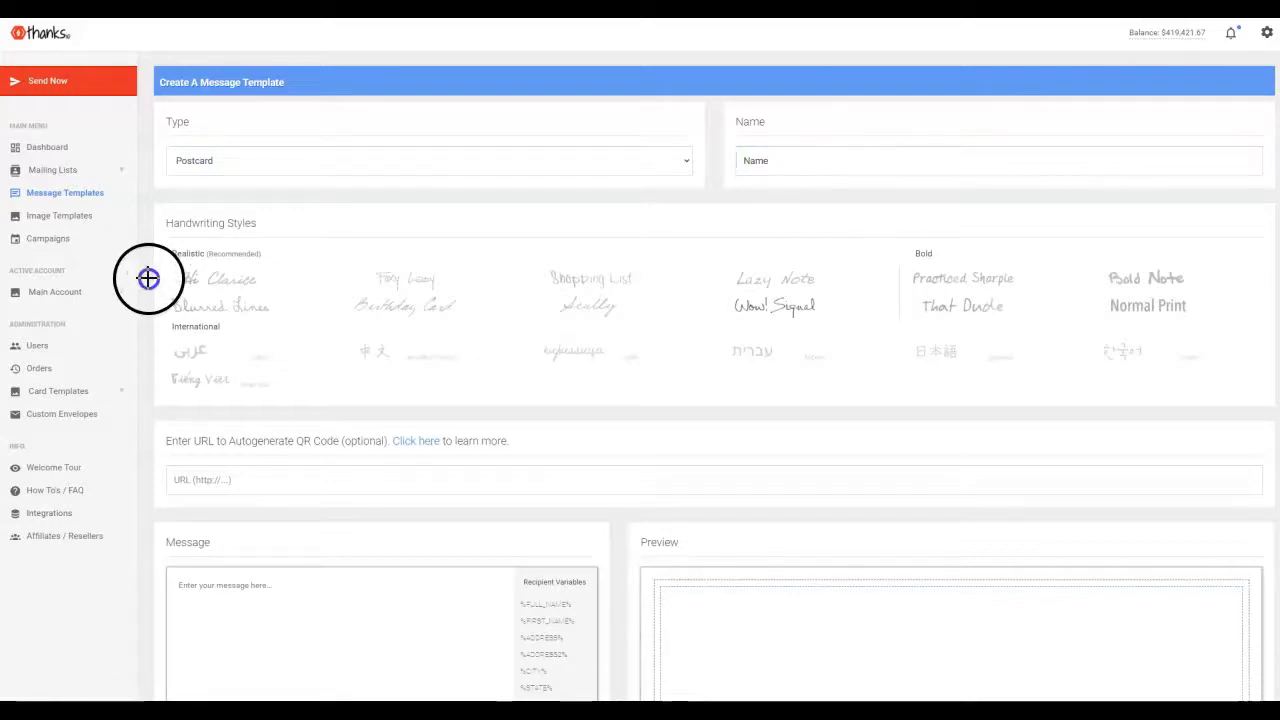
- Examine the template form's handwriting styles, QR code URL field, message area, recipient variables and postcard preview
{"action": "left_click_drag", "start_coordinate": [148, 226], "coordinate": [145, 378]}
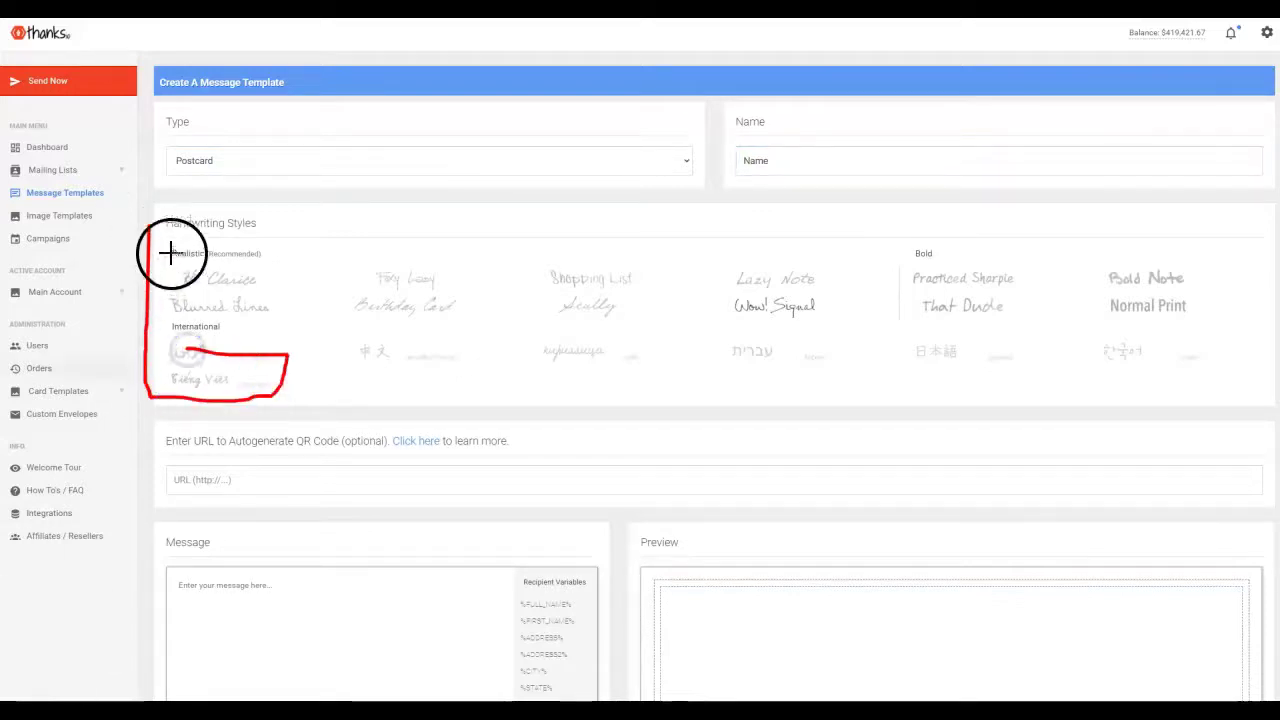
{"action": "left_click_drag", "start_coordinate": [172, 252], "coordinate": [315, 252]}
{"action": "mouse_move", "coordinate": [407, 258]}
{"action": "left_mouse_down"}
{"action": "mouse_move", "coordinate": [1186, 251]}
{"action": "mouse_move", "coordinate": [609, 357]}
{"action": "mouse_move", "coordinate": [322, 322]}
{"action": "left_mouse_up"}
{"action": "left_click_drag", "start_coordinate": [572, 190], "coordinate": [1213, 122]}
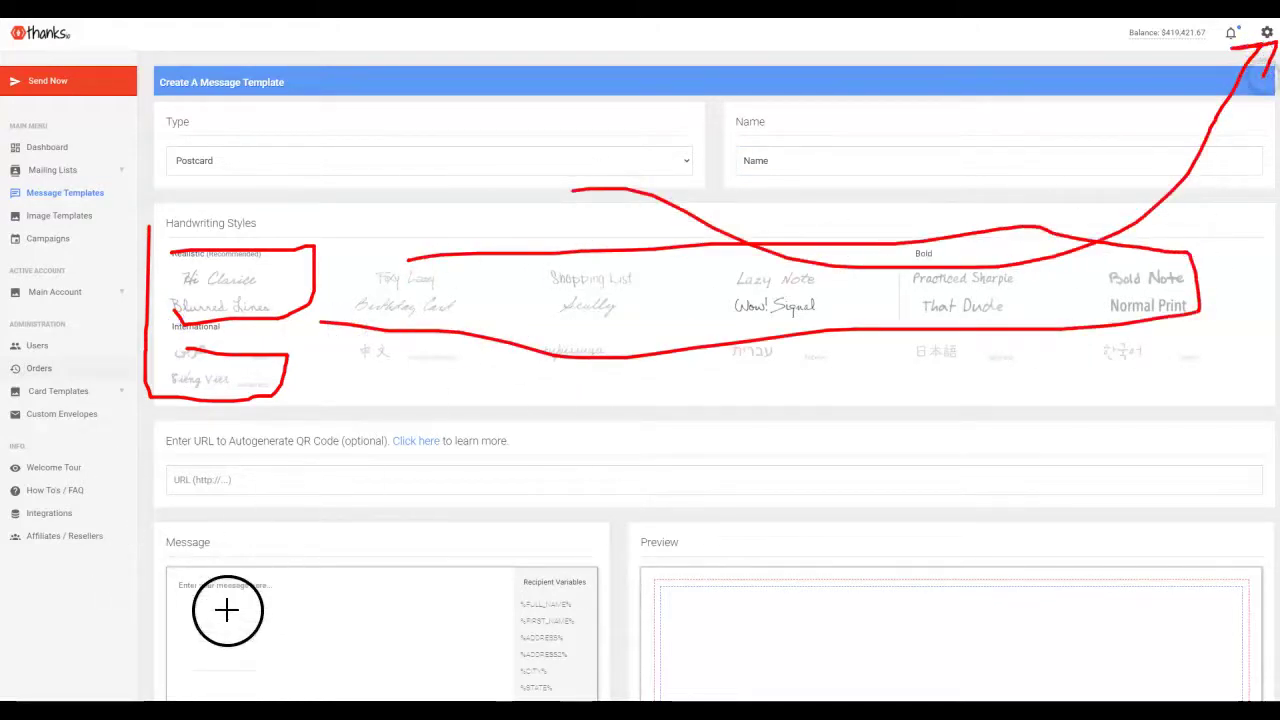
{"action": "key", "text": "Escape"}
{"action": "scroll", "coordinate": [425, 357], "scroll_direction": "down", "scroll_amount": 1}
{"action": "scroll", "coordinate": [425, 357], "scroll_direction": "down", "scroll_amount": 3}
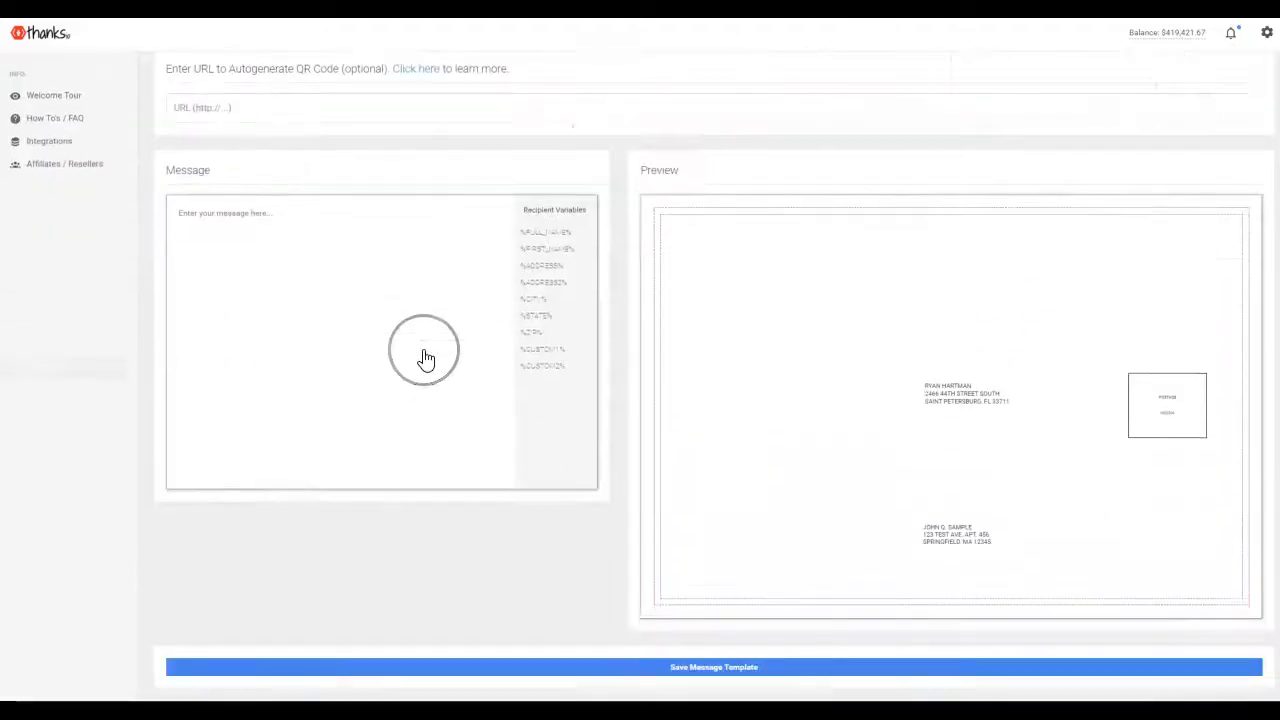
{"action": "scroll", "coordinate": [425, 359], "scroll_direction": "up", "scroll_amount": 3}
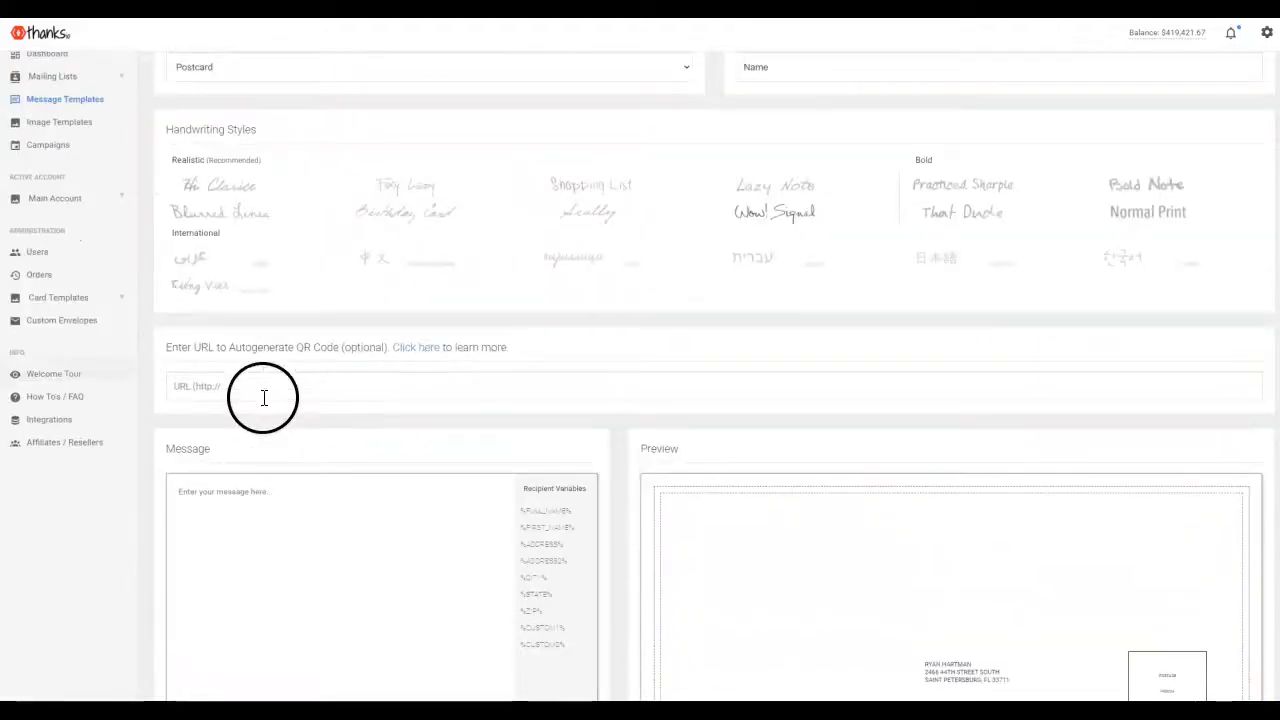
{"action": "scroll", "coordinate": [277, 500], "scroll_direction": "up", "scroll_amount": 1}
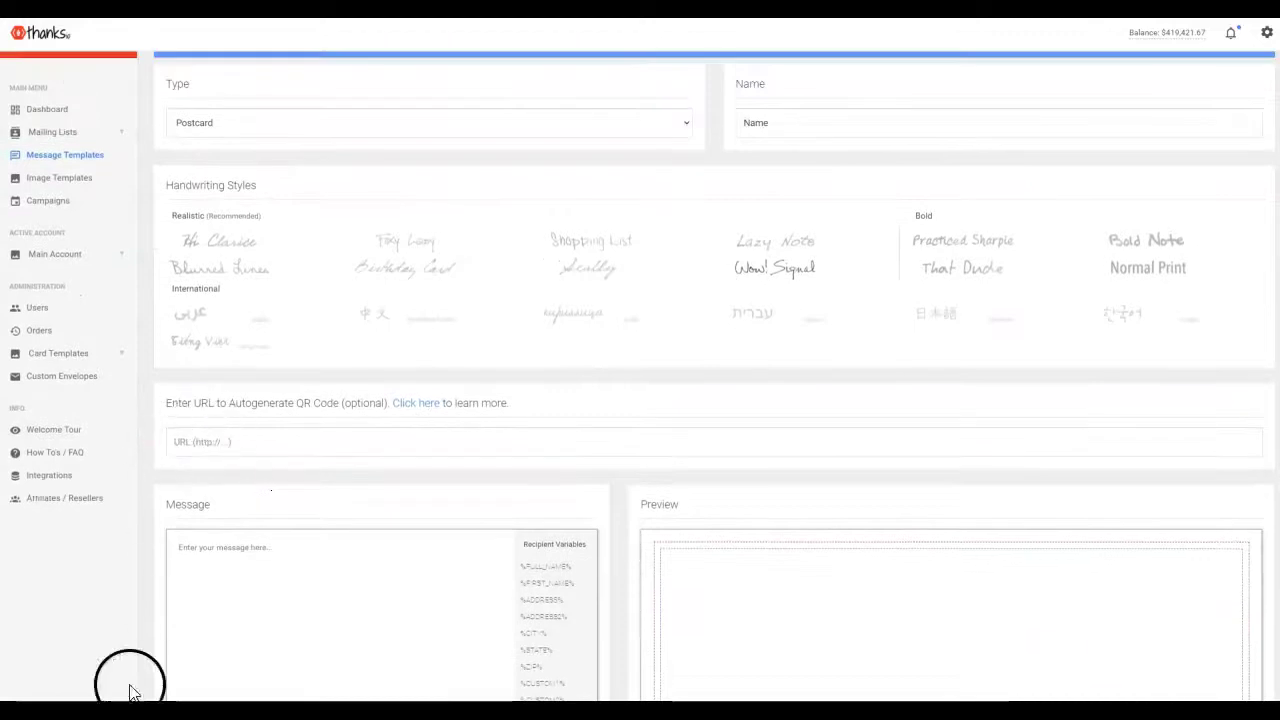
{"action": "scroll", "coordinate": [191, 571], "scroll_direction": "down", "scroll_amount": 2}
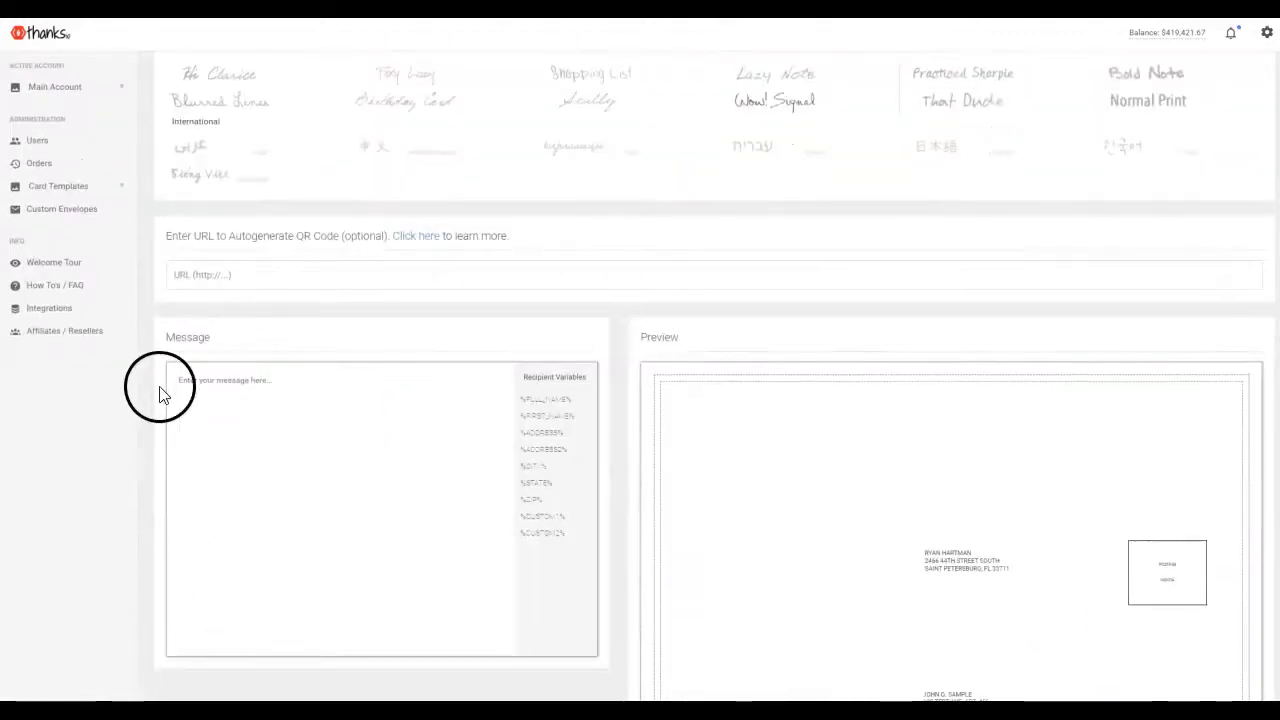
{"action": "mouse_move", "coordinate": [147, 280]}
{"action": "left_mouse_down"}
{"action": "mouse_move", "coordinate": [386, 291]}
{"action": "mouse_move", "coordinate": [600, 220]}
{"action": "mouse_move", "coordinate": [178, 230]}
{"action": "left_mouse_up"}
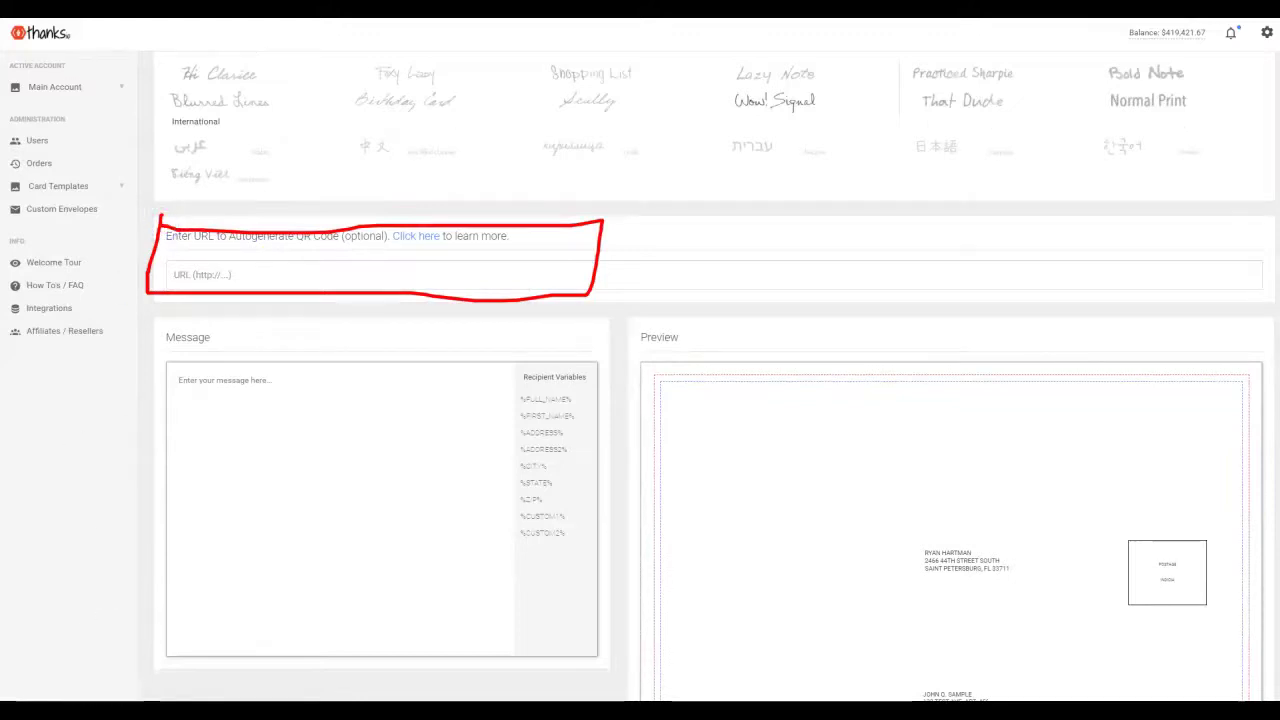
{"action": "left_click", "coordinate": [203, 402]}
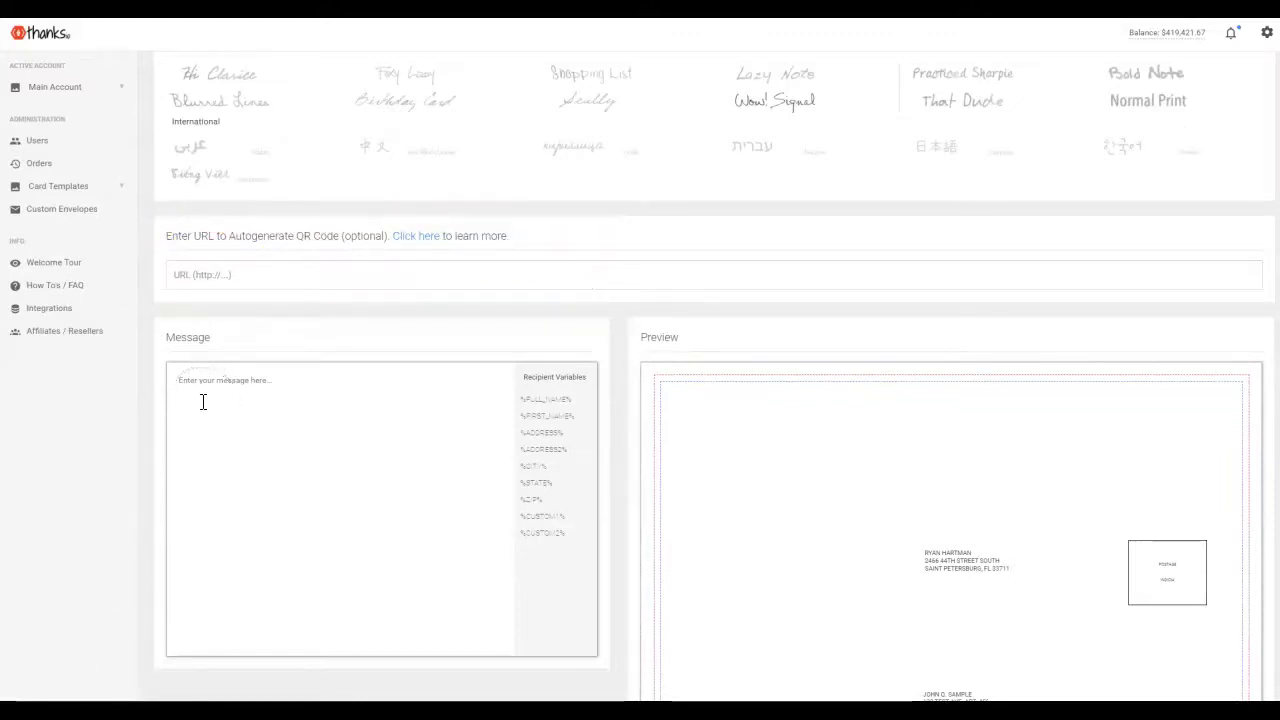
{"action": "left_click", "coordinate": [225, 208]}
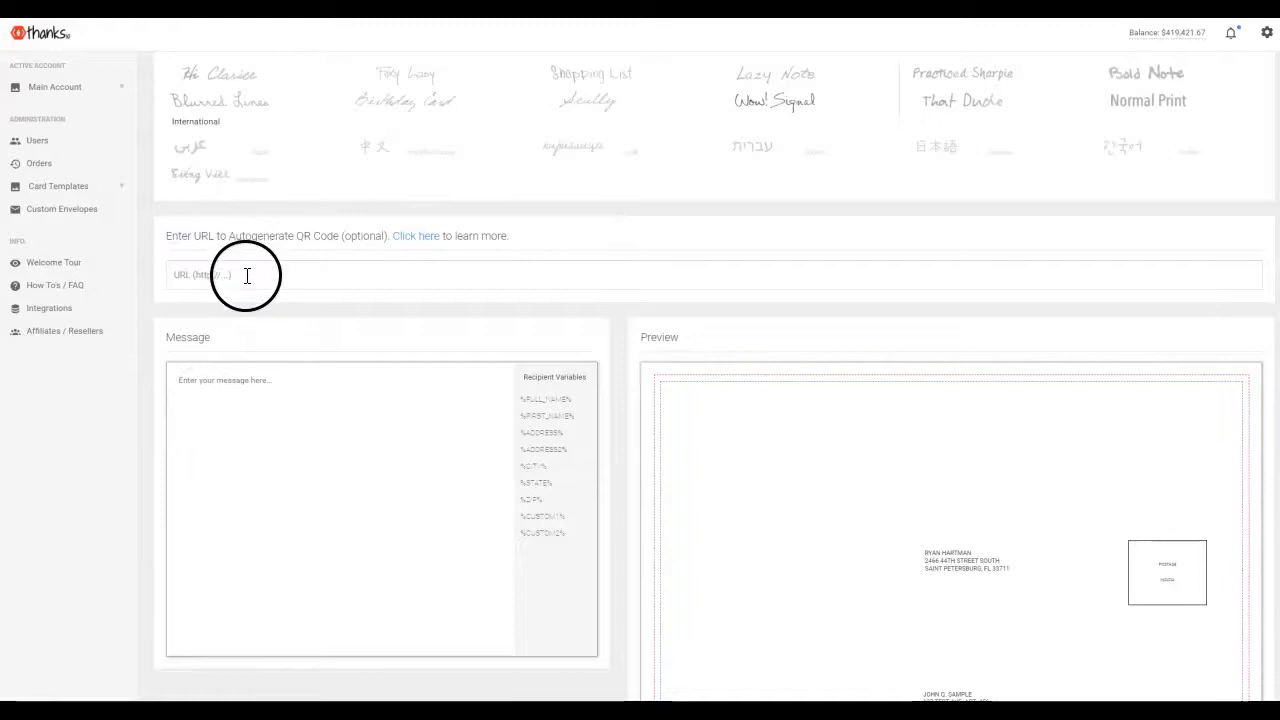
{"action": "left_click", "coordinate": [183, 277]}
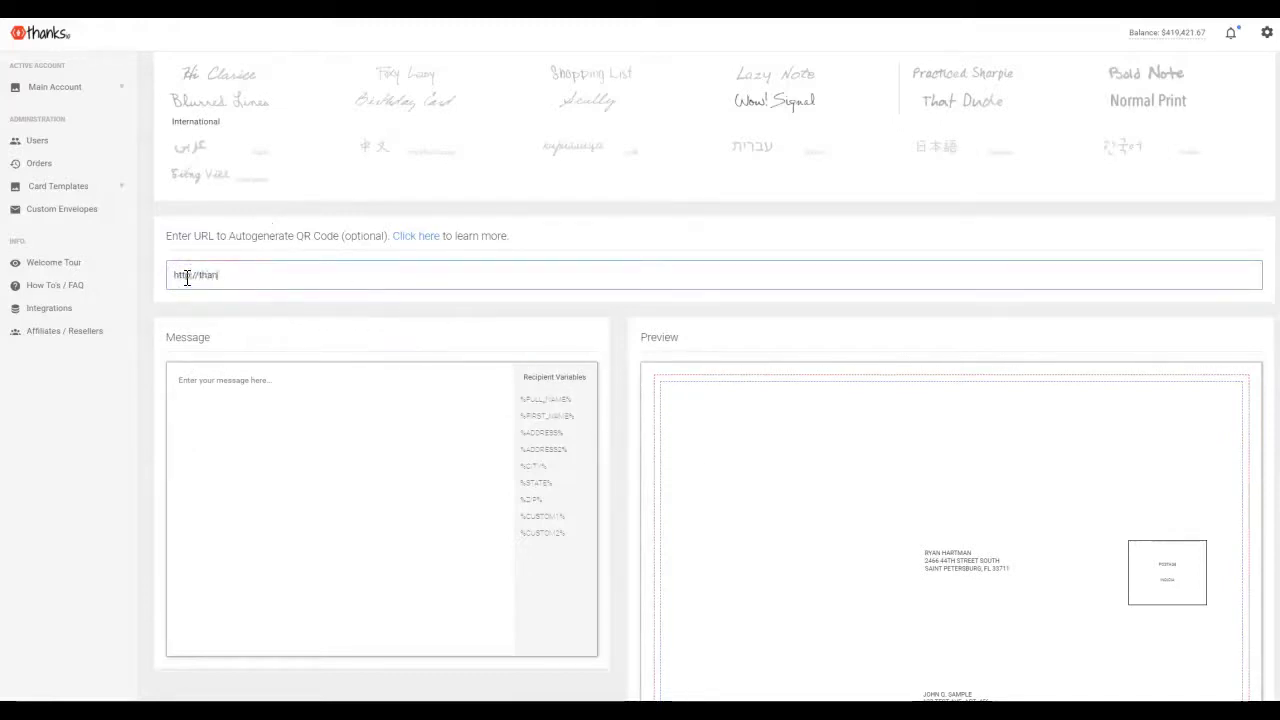
{"action": "left_click", "coordinate": [282, 410]}
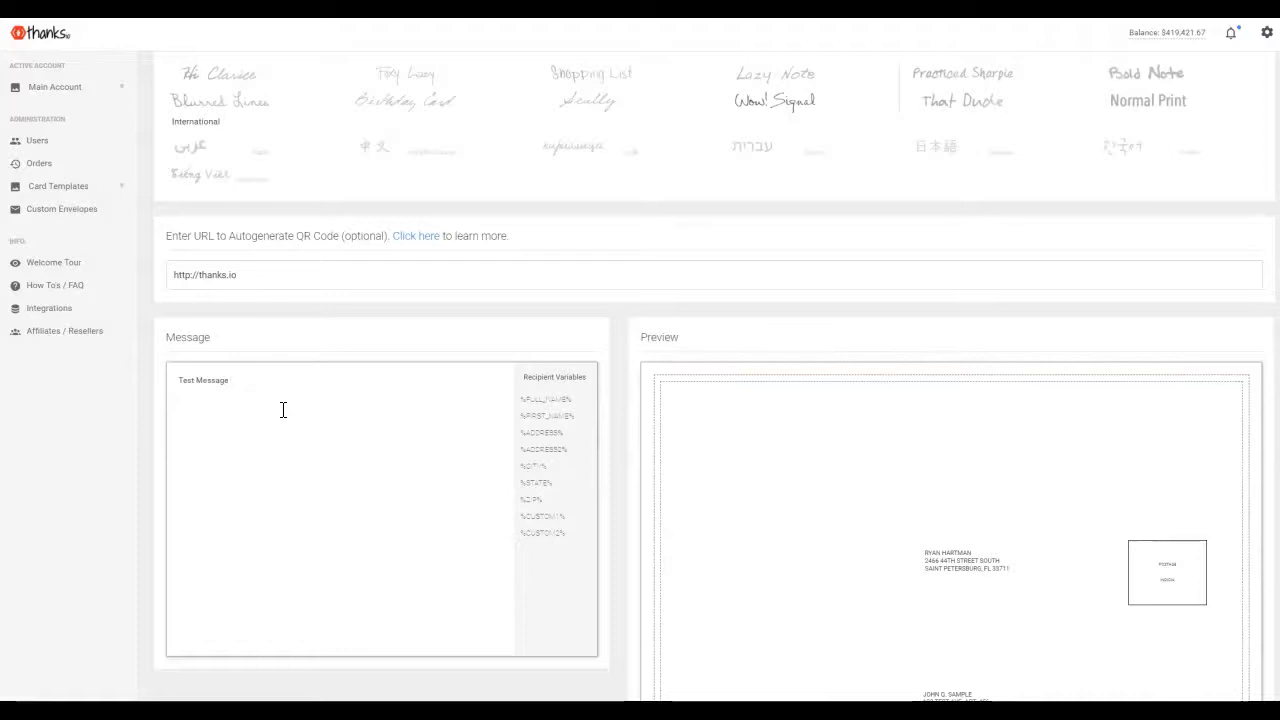
{"action": "left_click", "coordinate": [358, 432]}
{"action": "scroll", "coordinate": [450, 380], "scroll_direction": "down", "scroll_amount": 1}
- Try inserting the %CUSTOM1% recipient variable after the message text
{"action": "left_click", "coordinate": [522, 328]}
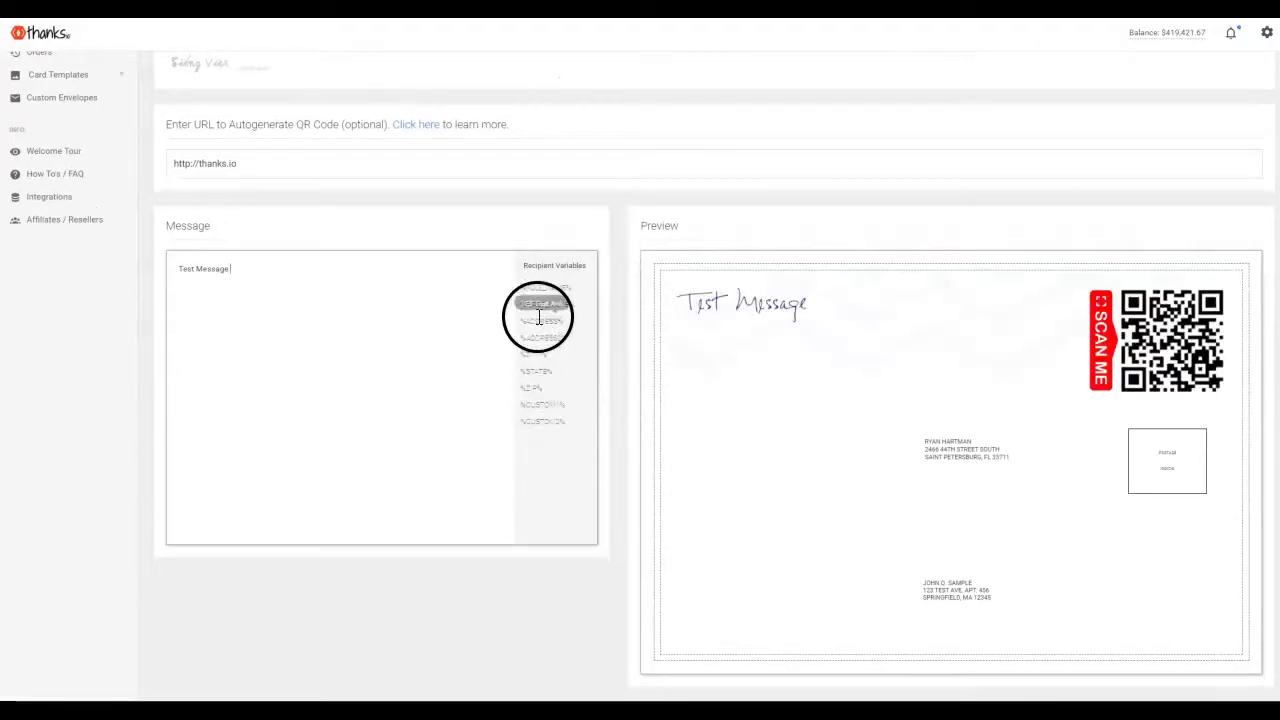
{"action": "left_click", "coordinate": [232, 268]}
{"action": "left_click_drag", "start_coordinate": [232, 268], "coordinate": [263, 272]}
{"action": "left_click", "coordinate": [543, 405]}
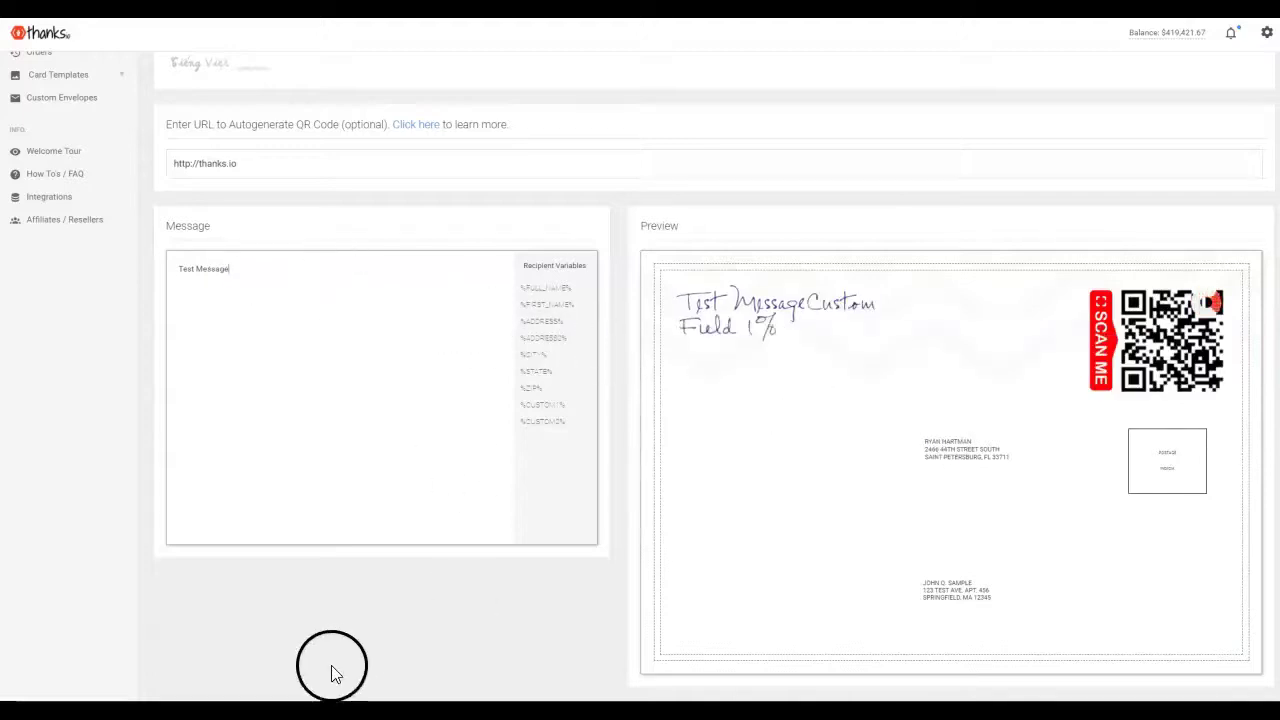
- Inspect the handwritten message and QR code in the postcard preview
{"action": "mouse_move", "coordinate": [843, 303]}
{"action": "left_mouse_down"}
{"action": "mouse_move", "coordinate": [666, 323]}
{"action": "mouse_move", "coordinate": [846, 311]}
{"action": "left_mouse_up"}
{"action": "left_click_drag", "start_coordinate": [1025, 349], "coordinate": [1035, 313]}
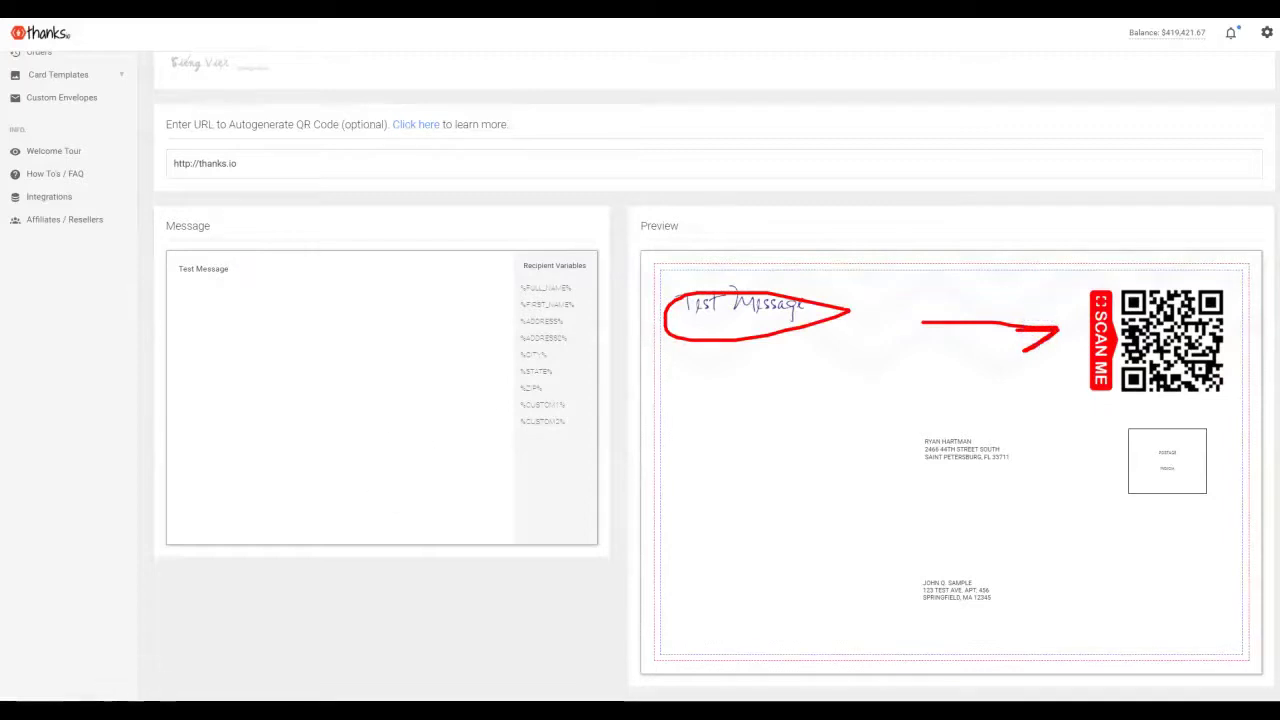
{"action": "key", "text": "Escape"}
- Open the image templates and browse the postcard, letter and notecard designs
{"action": "scroll", "coordinate": [346, 491], "scroll_direction": "up", "scroll_amount": 3}
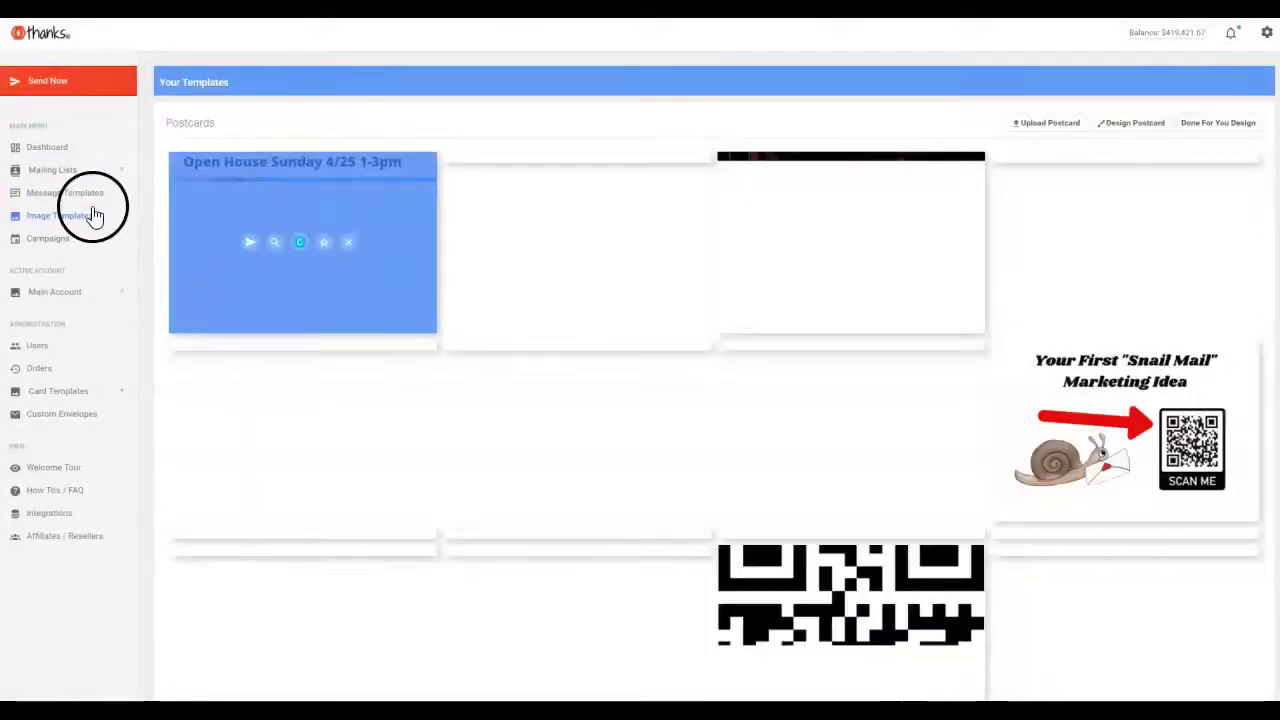
{"action": "scroll", "coordinate": [517, 477], "scroll_direction": "down", "scroll_amount": 10}
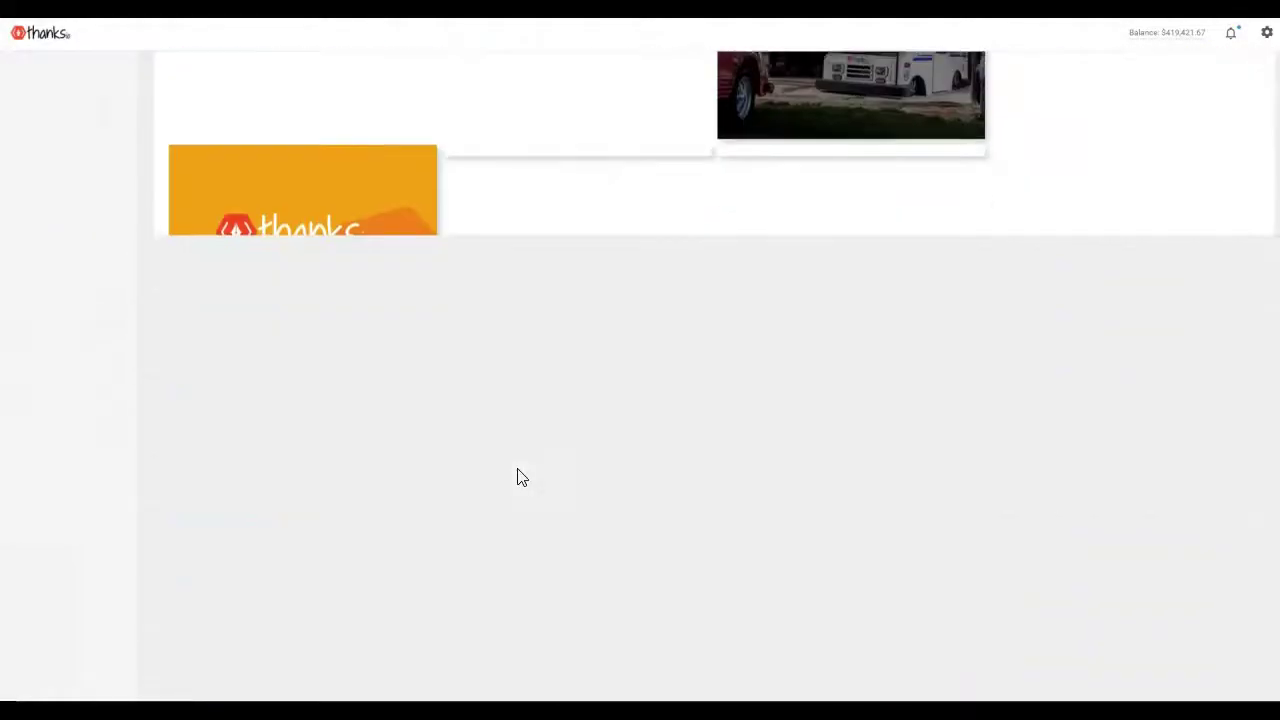
{"action": "scroll", "coordinate": [512, 470], "scroll_direction": "up", "scroll_amount": 10}
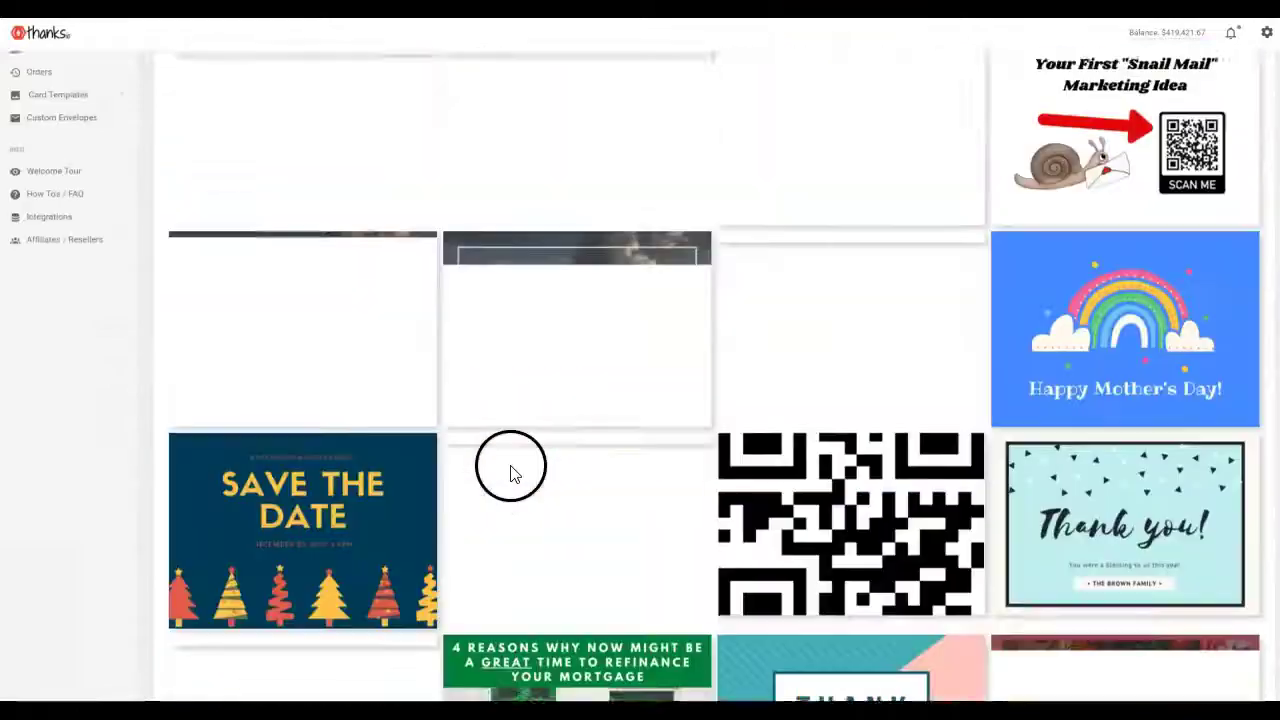
{"action": "scroll", "coordinate": [223, 232], "scroll_direction": "down", "scroll_amount": 15}
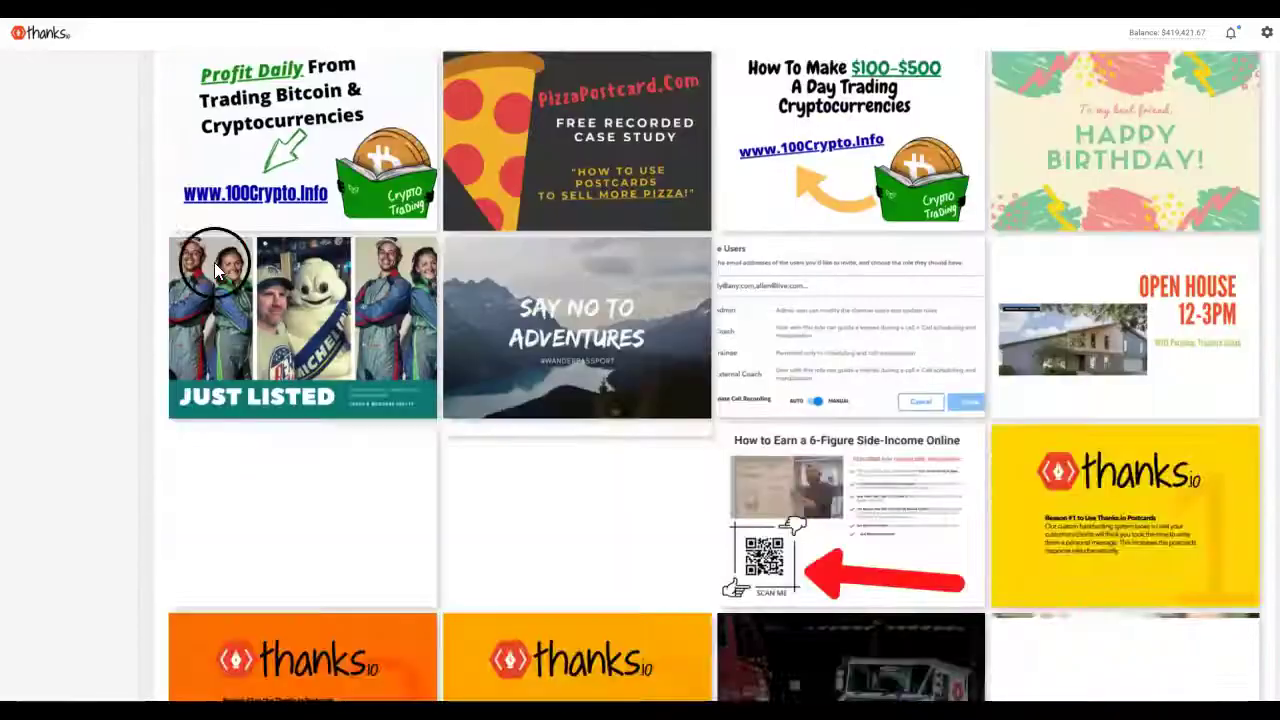
{"action": "scroll", "coordinate": [230, 255], "scroll_direction": "down", "scroll_amount": 5}
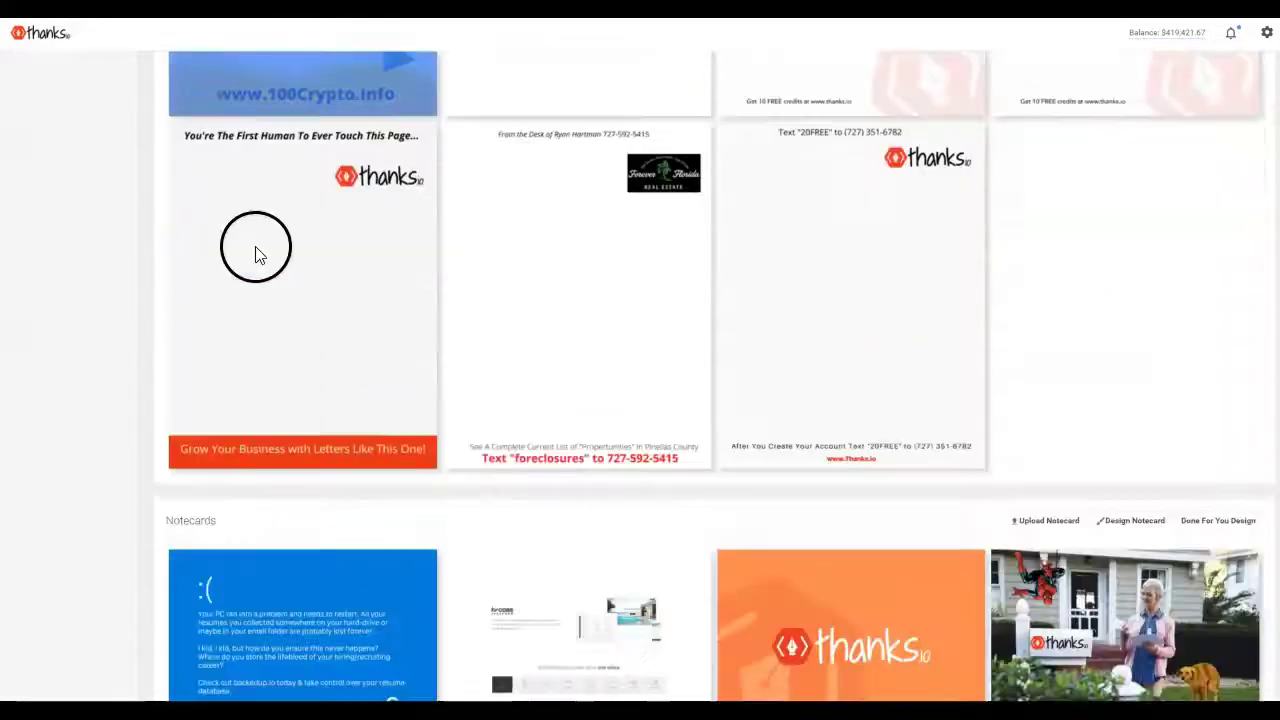
{"action": "scroll", "coordinate": [330, 352], "scroll_direction": "down", "scroll_amount": 1}
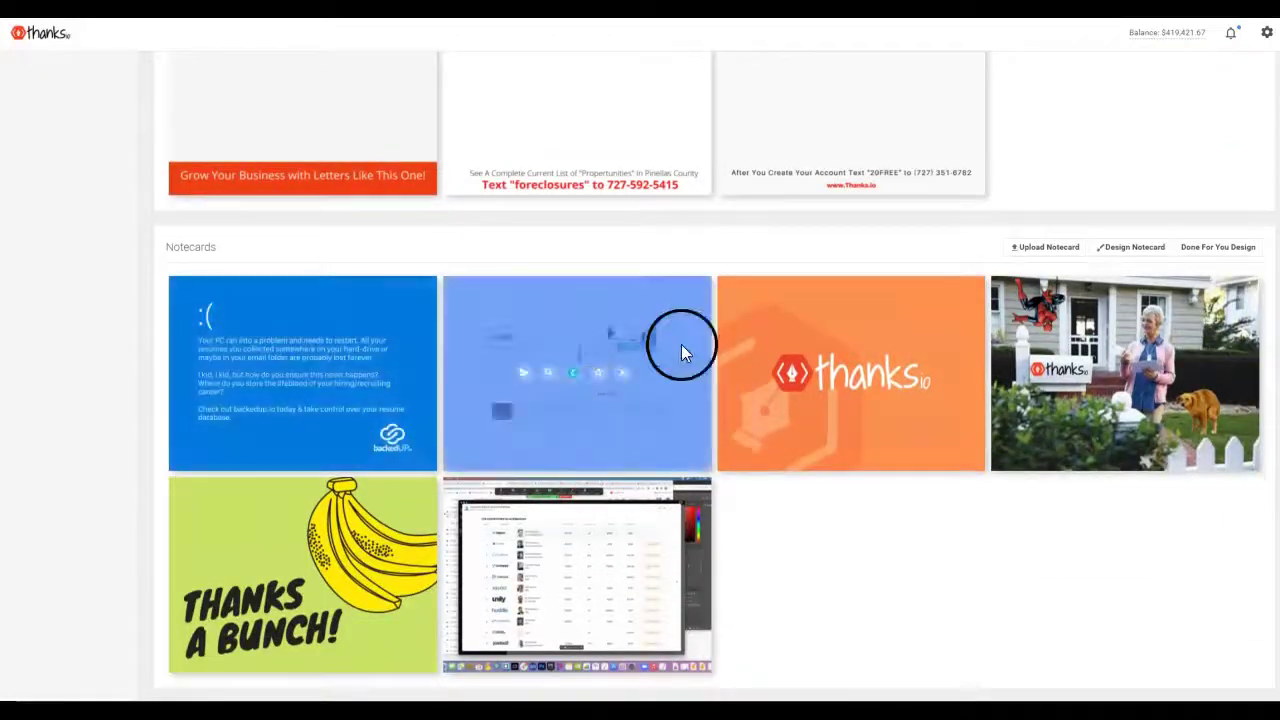
{"action": "scroll", "coordinate": [678, 460], "scroll_direction": "up", "scroll_amount": 20}
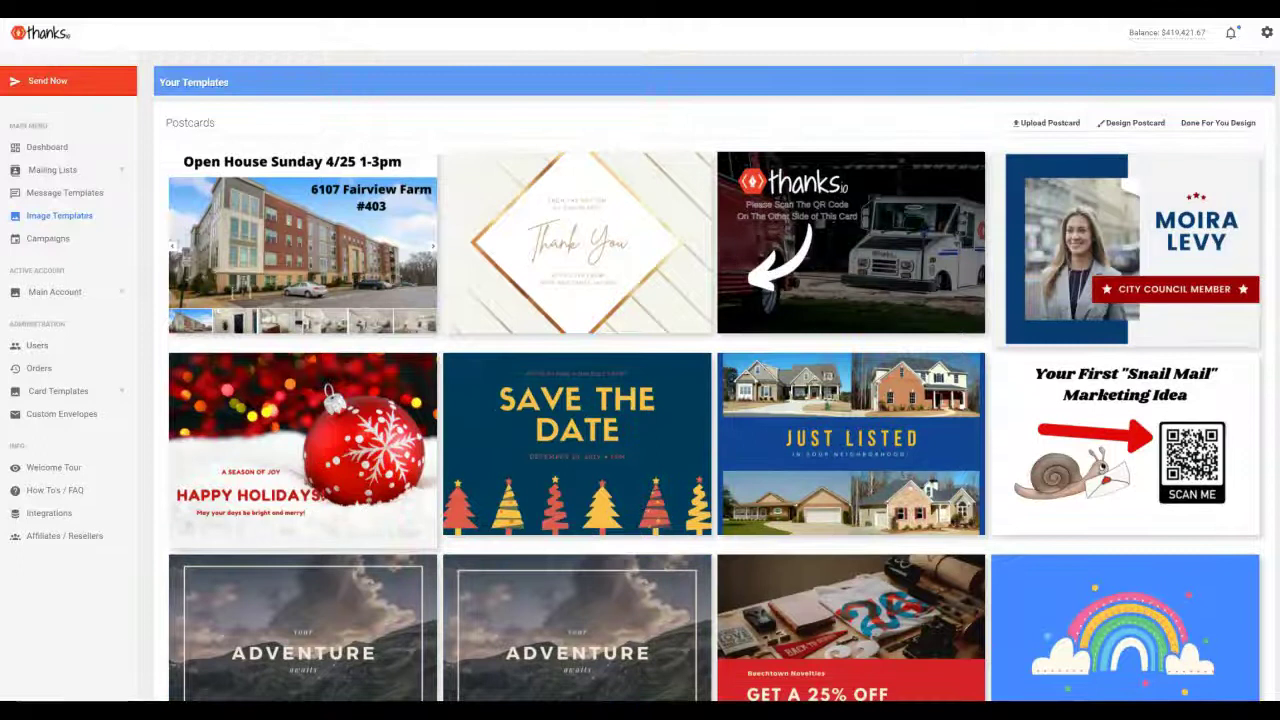
- Review the postcard image upload form and its file requirements, and close it without uploading anything
{"action": "left_click_drag", "start_coordinate": [993, 98], "coordinate": [983, 133]}
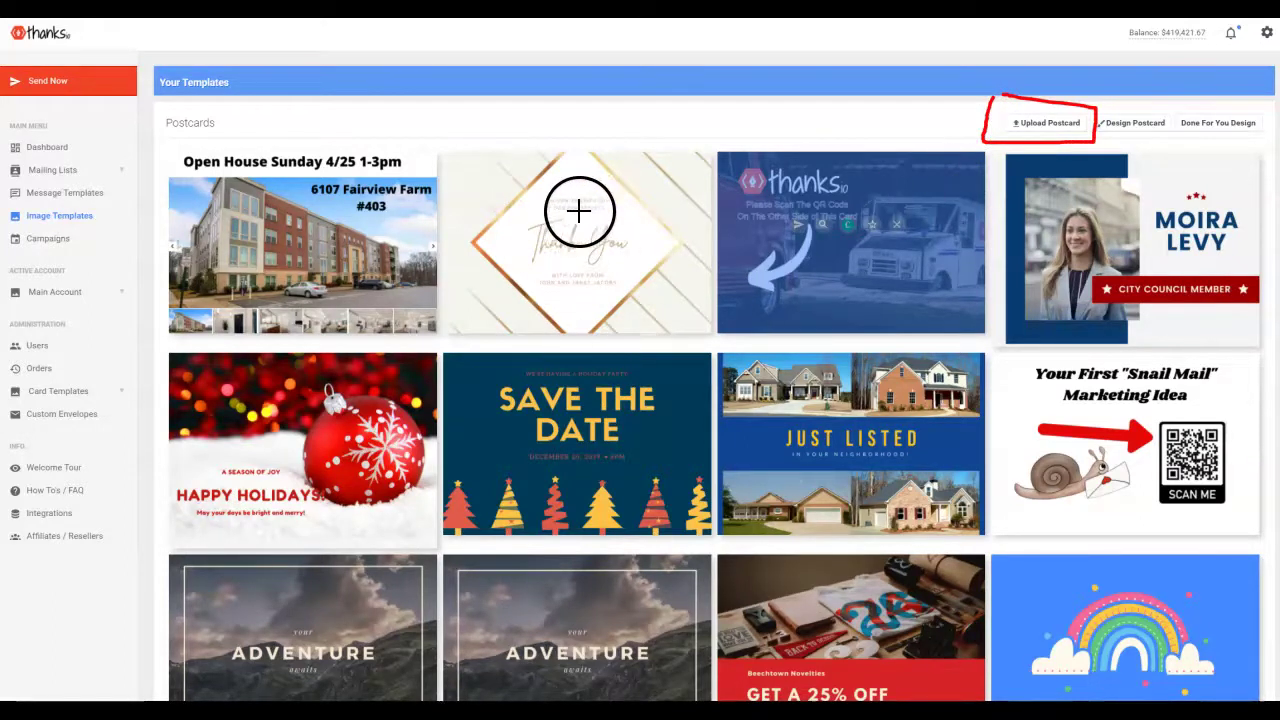
{"action": "left_click_drag", "start_coordinate": [916, 123], "coordinate": [958, 122]}
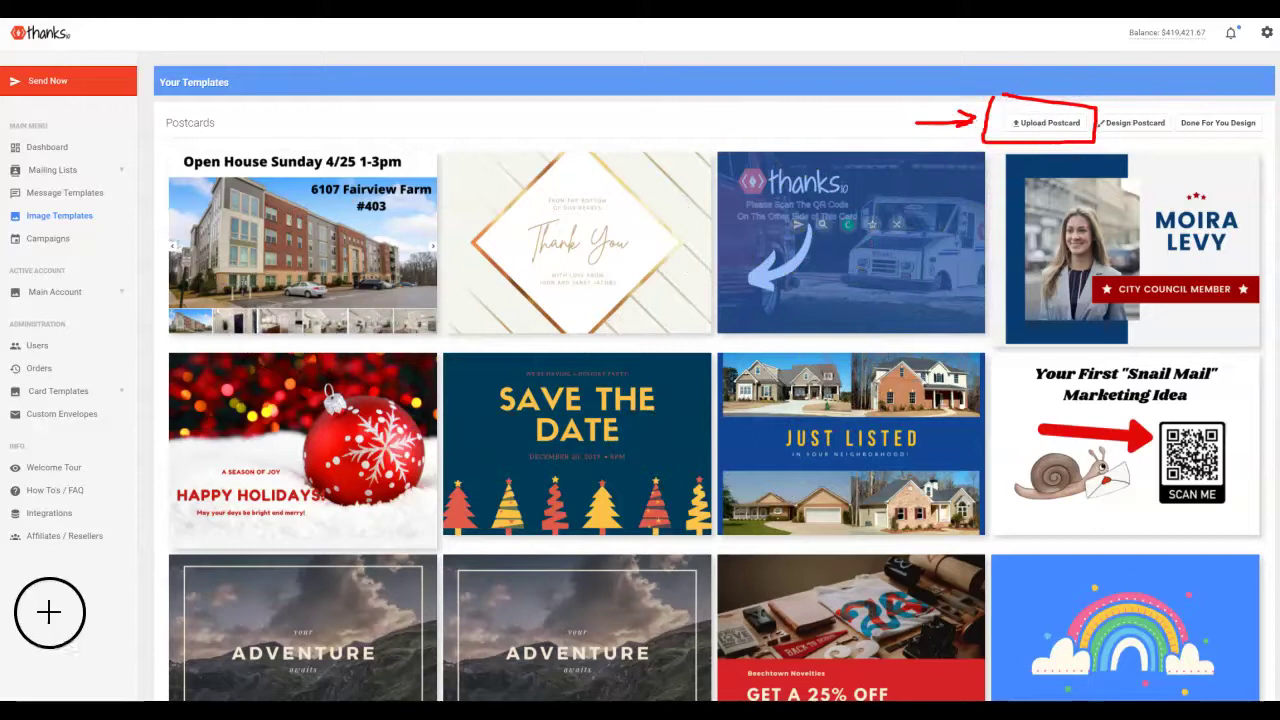
{"action": "key", "text": "Escape"}
{"action": "left_click", "coordinate": [1040, 122]}
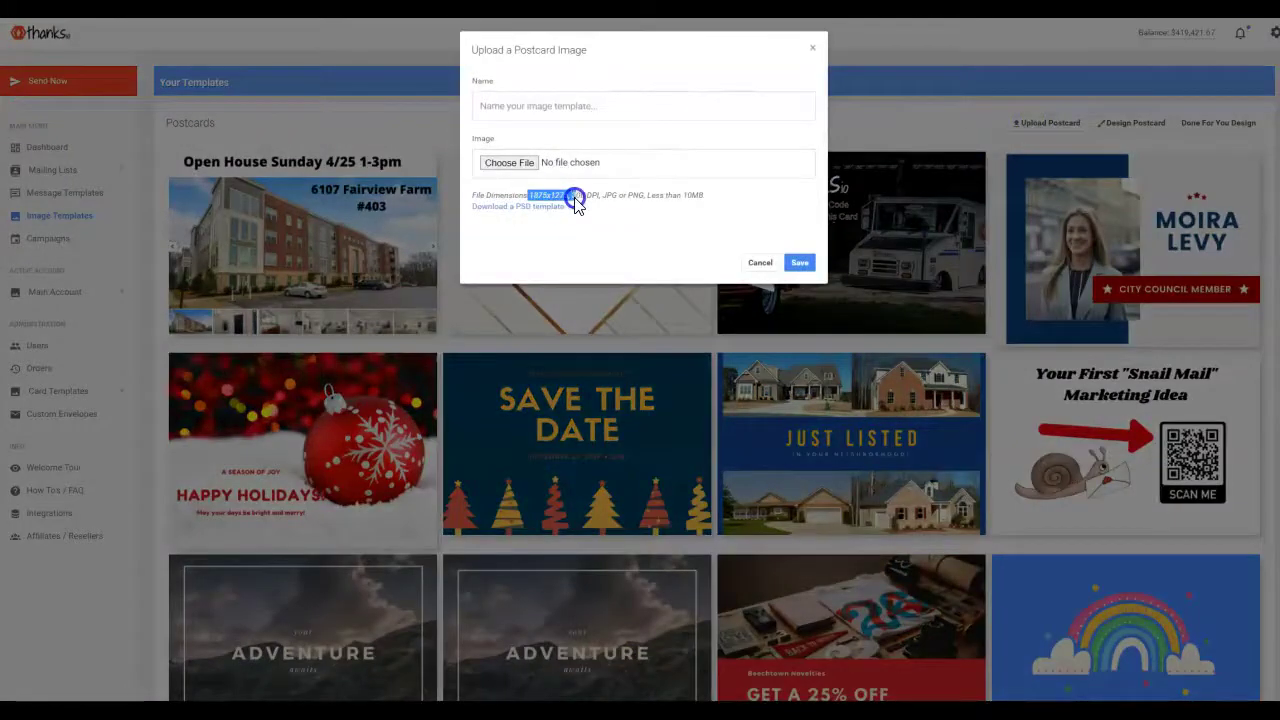
{"action": "left_click", "coordinate": [812, 49]}
- Review the Canva-based Design Postcard note and the Done For You Design request, and browse the existing postcard images
{"action": "left_click", "coordinate": [1131, 121]}
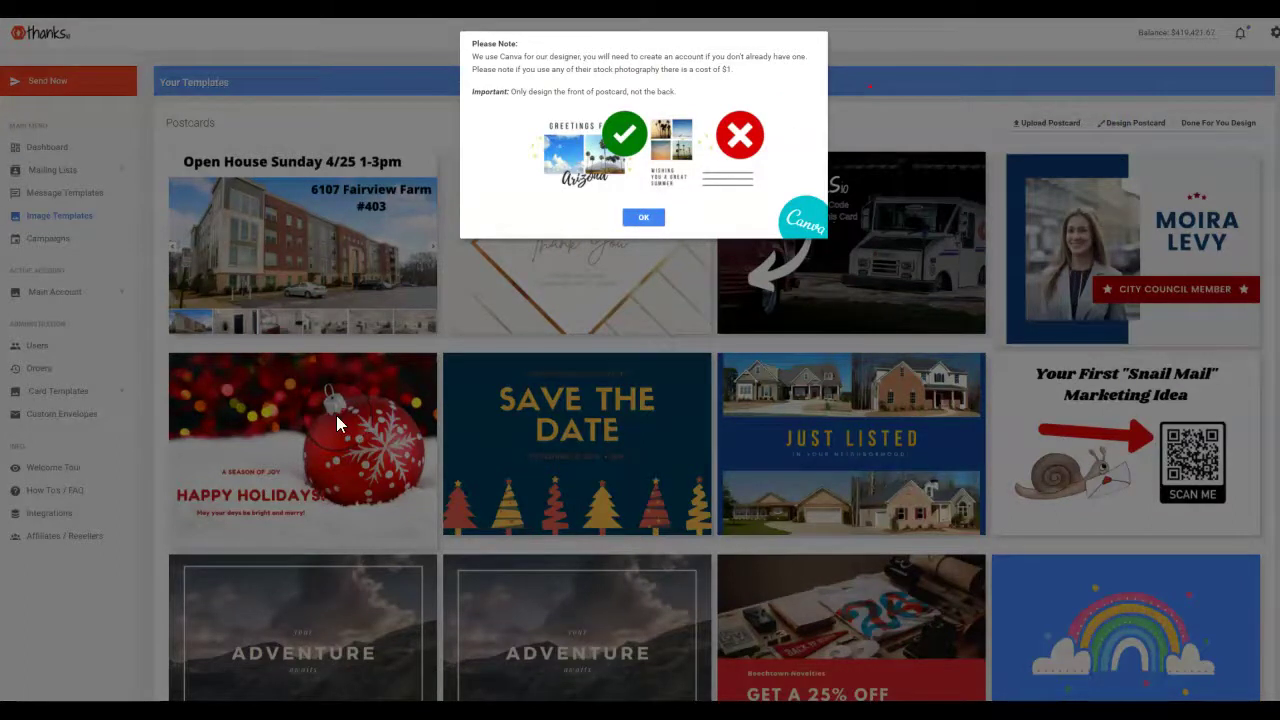
{"action": "left_click", "coordinate": [643, 216]}
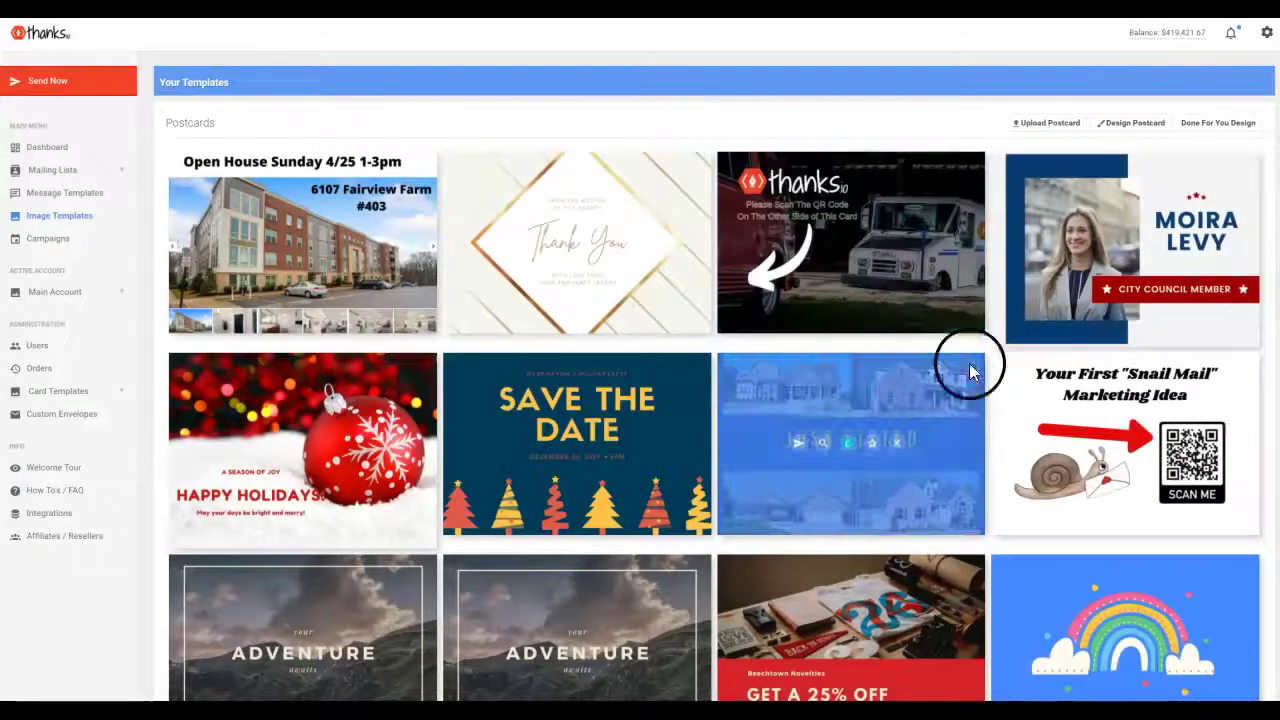
{"action": "left_click", "coordinate": [1214, 122]}
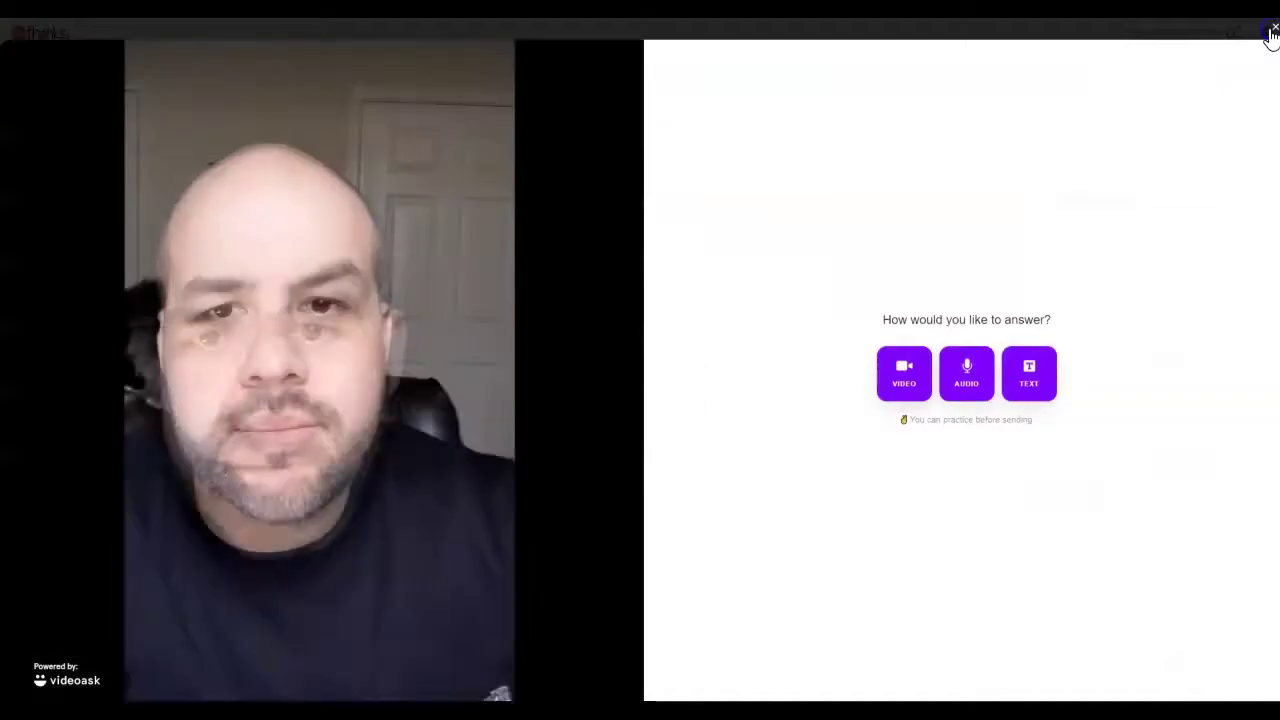
{"action": "left_click", "coordinate": [1268, 32]}
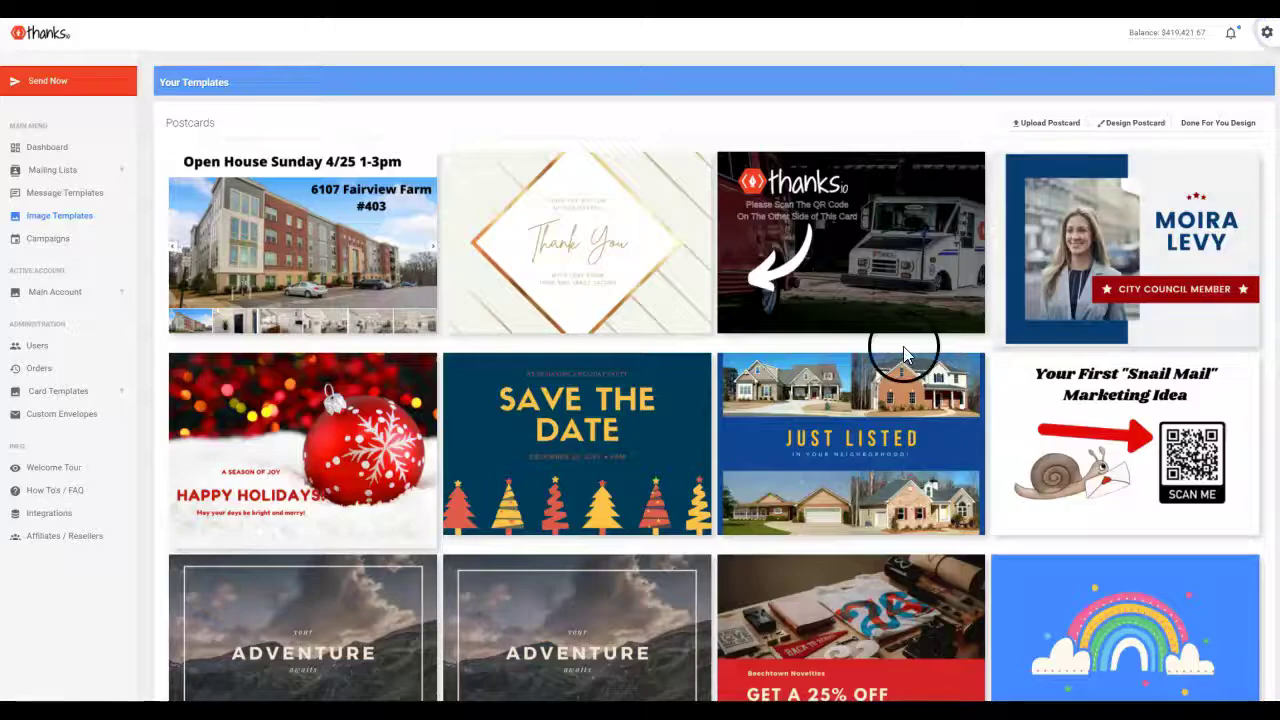
{"action": "scroll", "coordinate": [705, 318], "scroll_direction": "down", "scroll_amount": 20}
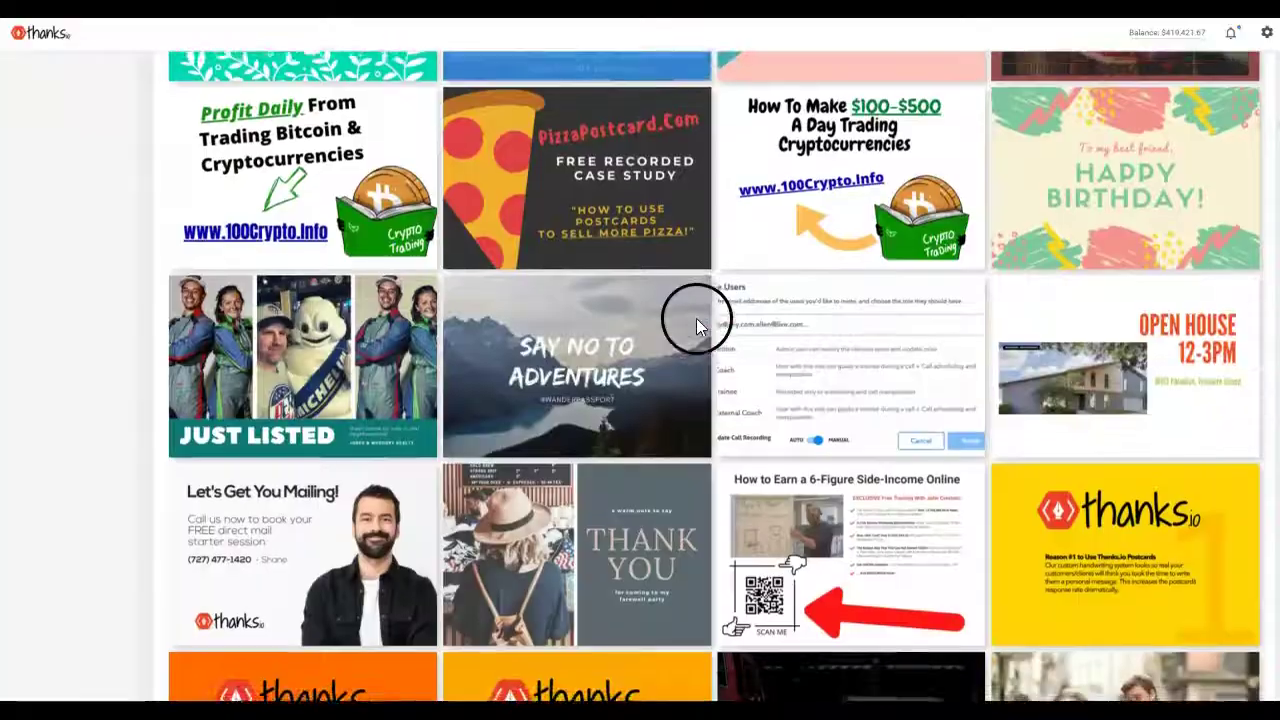
{"action": "scroll", "coordinate": [699, 312], "scroll_direction": "up", "scroll_amount": 20}
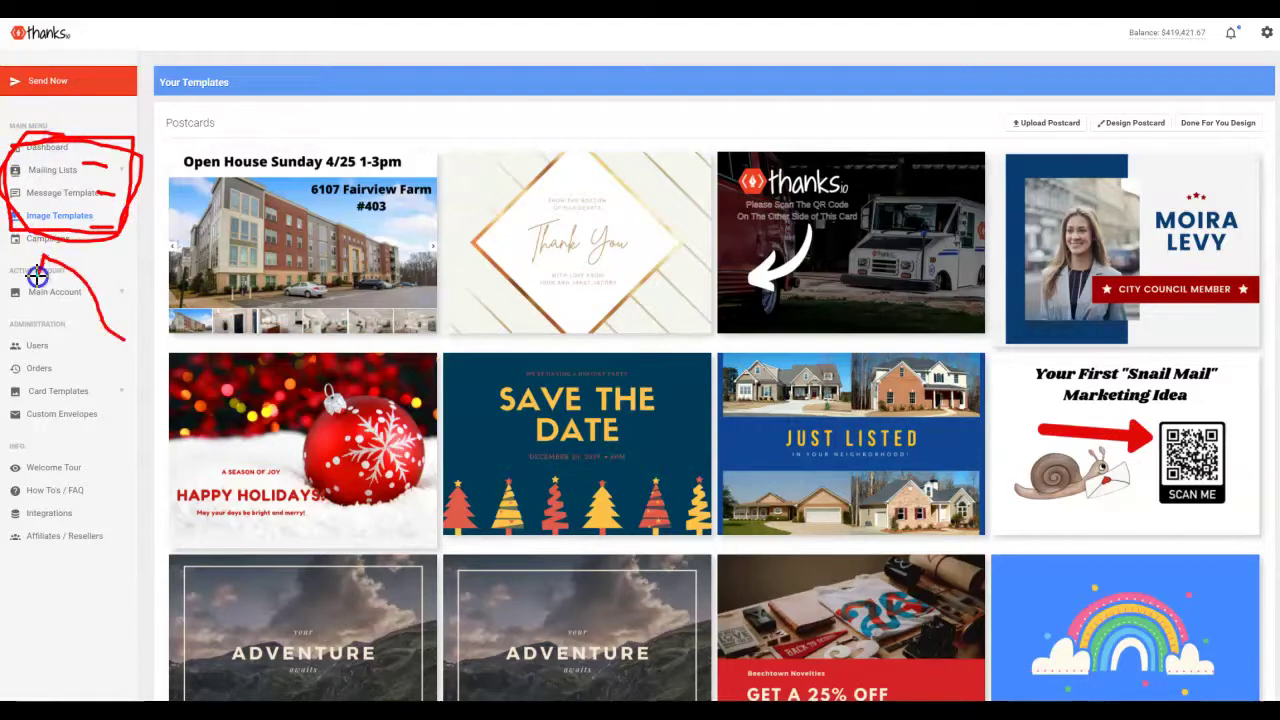
- Open the campaigns overview and examine the message templates and day values of the two New Sample List 12/20 campaigns
{"action": "key", "text": "e"}
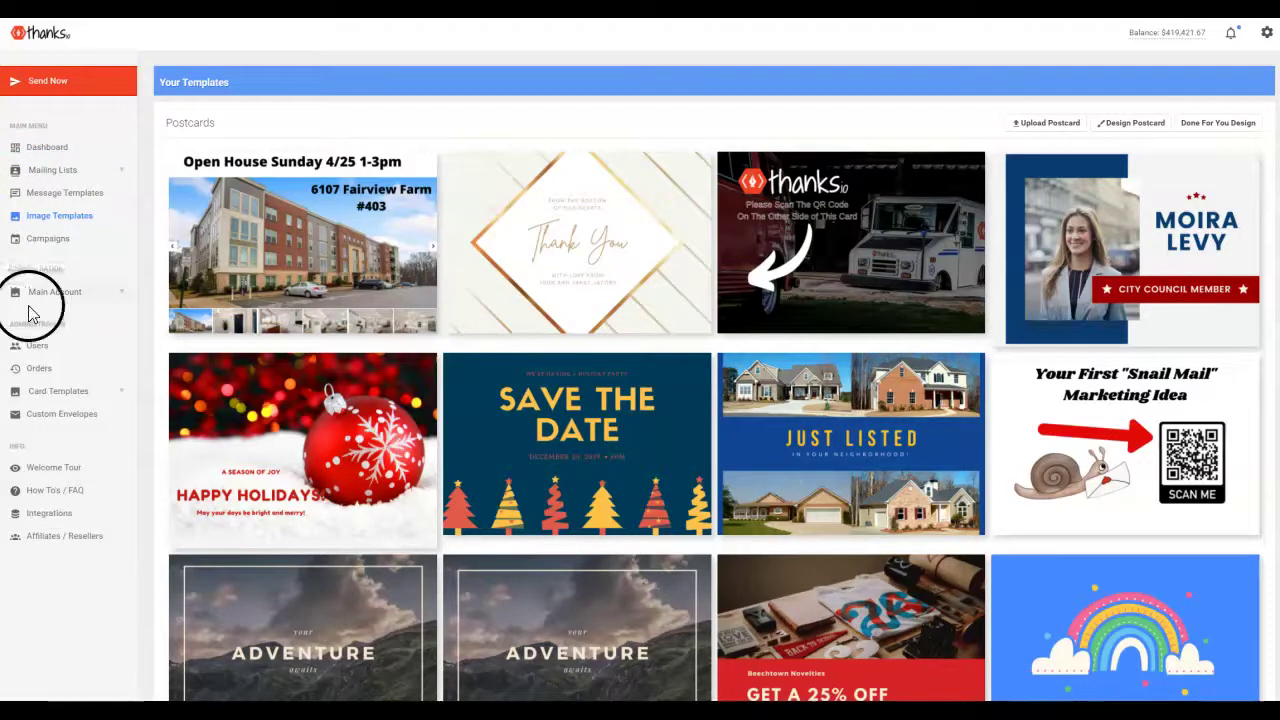
{"action": "left_click_drag", "start_coordinate": [101, 338], "coordinate": [93, 301]}
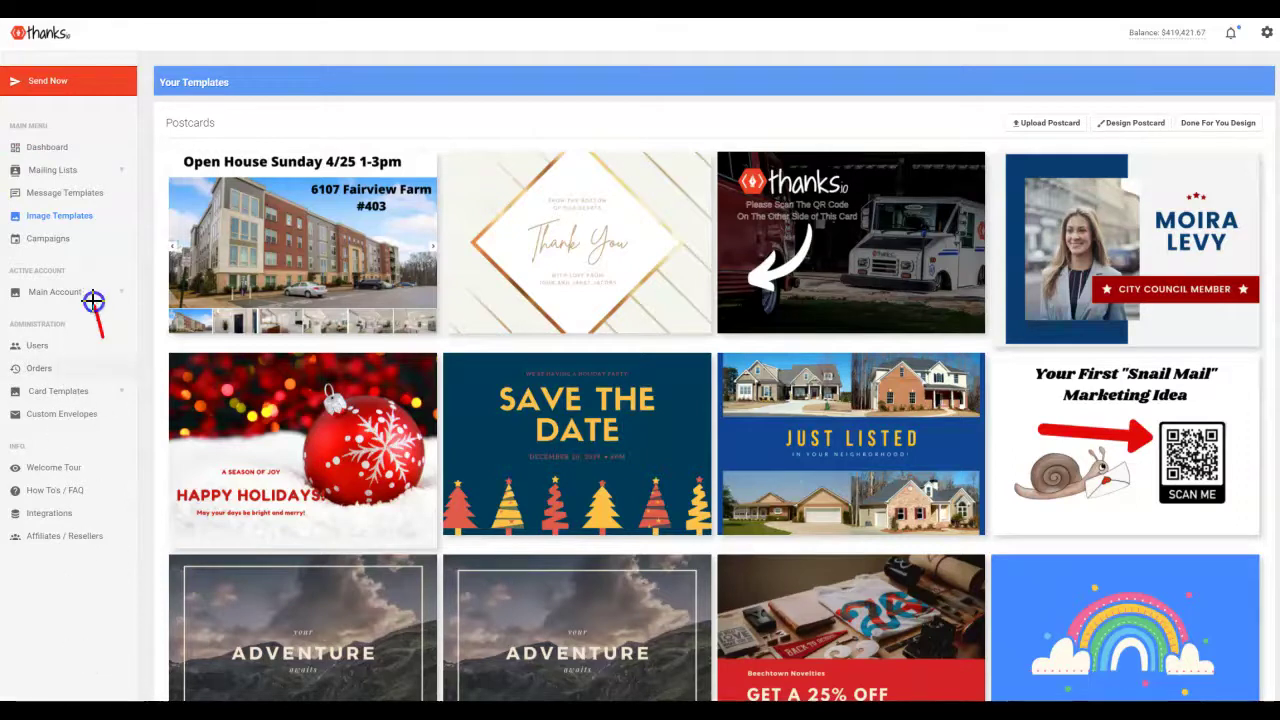
{"action": "left_click_drag", "start_coordinate": [53, 254], "coordinate": [76, 268]}
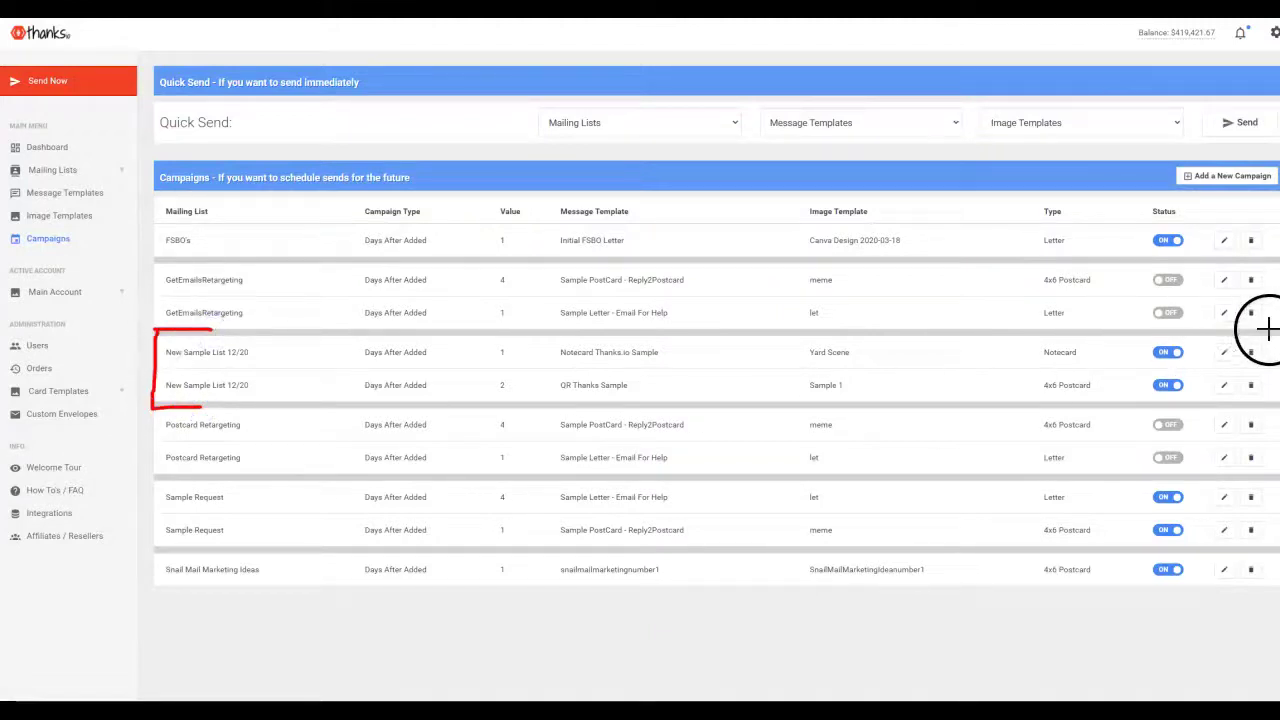
{"action": "left_click_drag", "start_coordinate": [1271, 403], "coordinate": [1240, 405]}
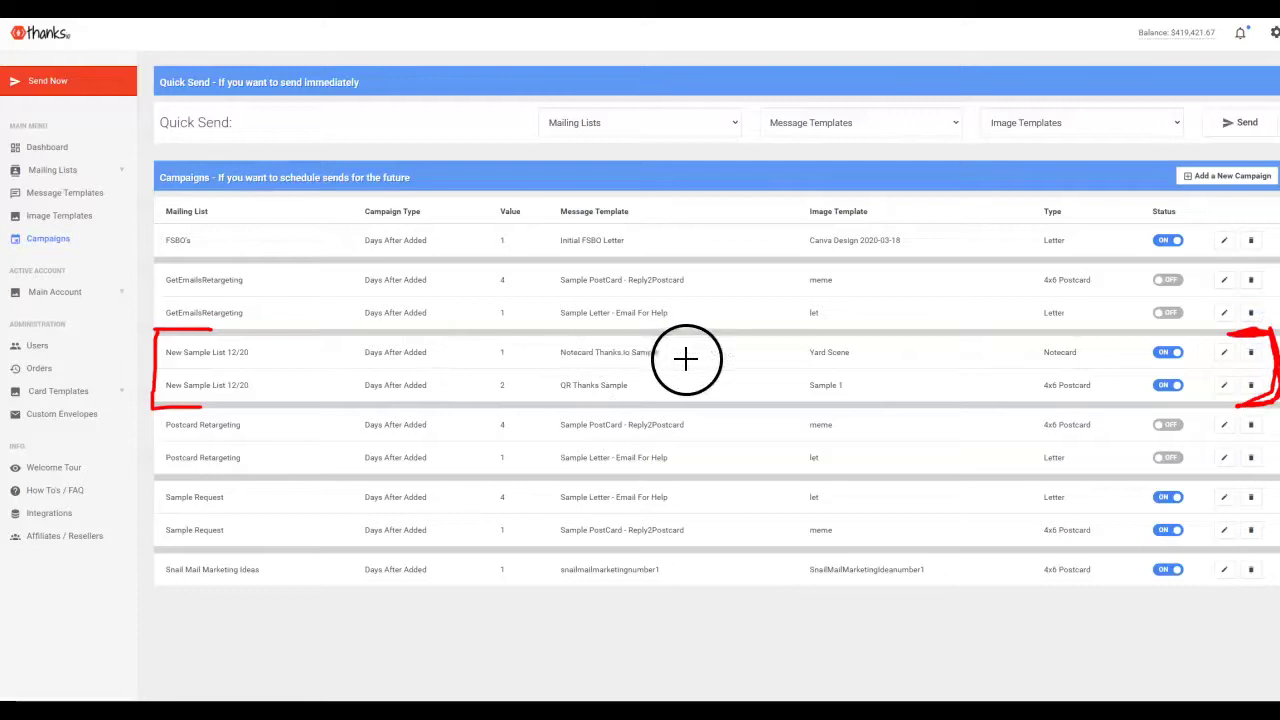
{"action": "left_click_drag", "start_coordinate": [563, 362], "coordinate": [661, 361]}
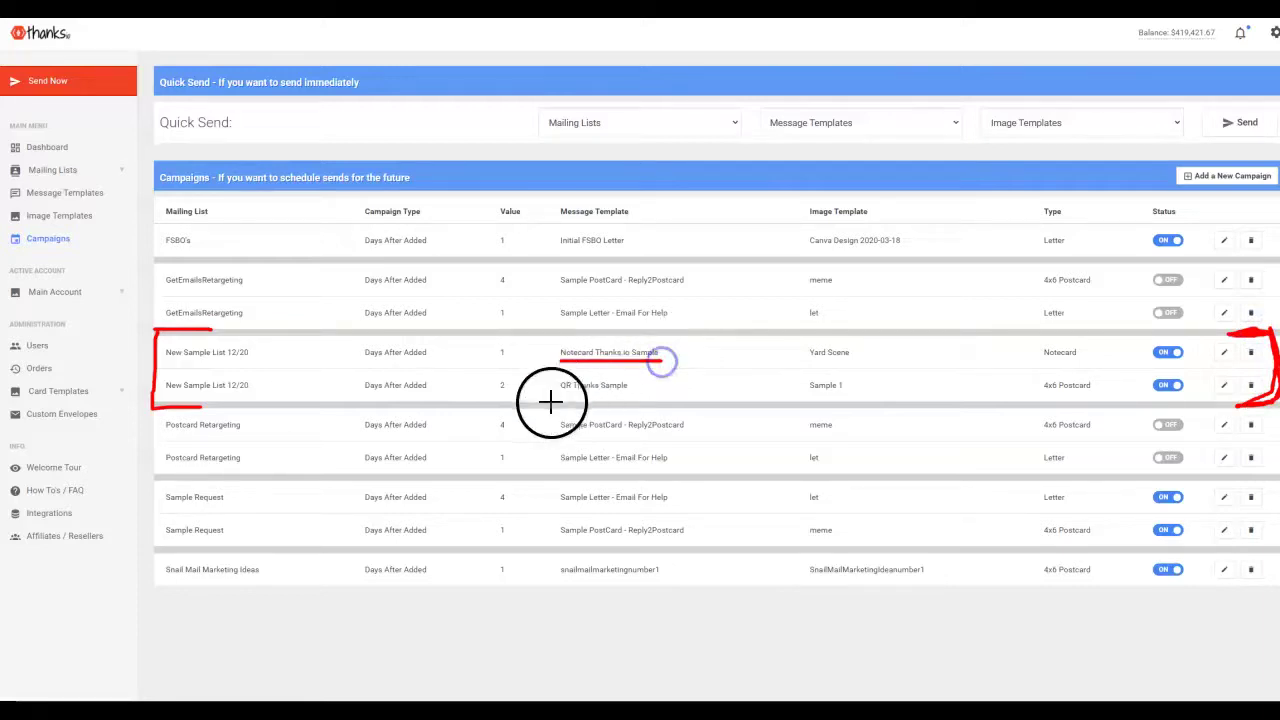
{"action": "left_click_drag", "start_coordinate": [553, 394], "coordinate": [650, 398]}
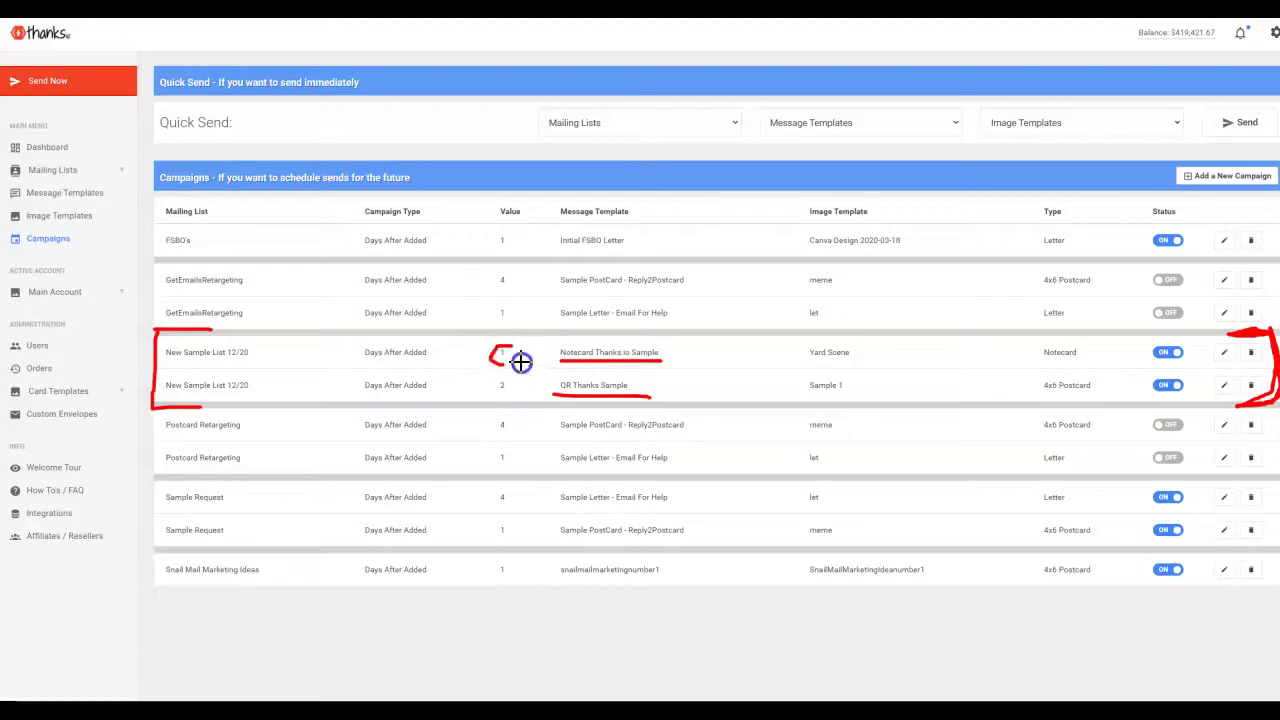
{"action": "left_click_drag", "start_coordinate": [486, 390], "coordinate": [508, 378]}
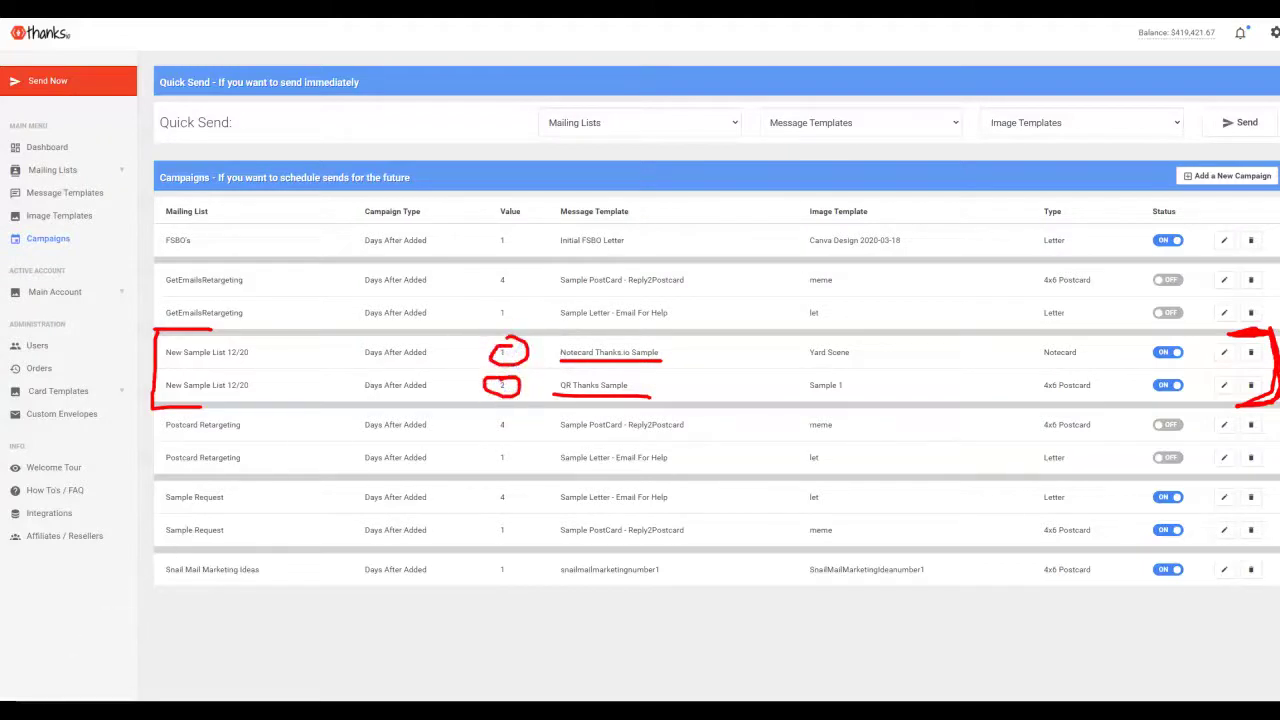
{"action": "key", "text": "Escape"}
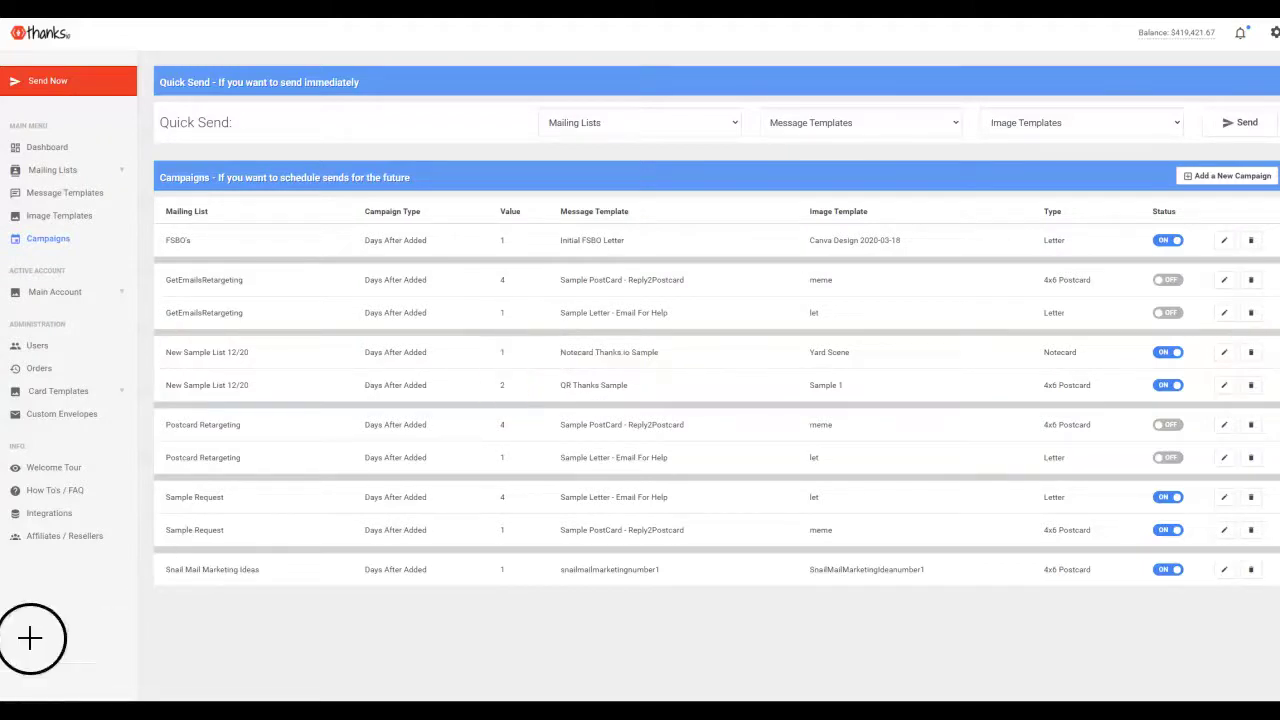
- Start a new campaign and assign it the Forever Florida Real Estate Website Visitors mailing list
{"action": "left_click", "coordinate": [1203, 183]}
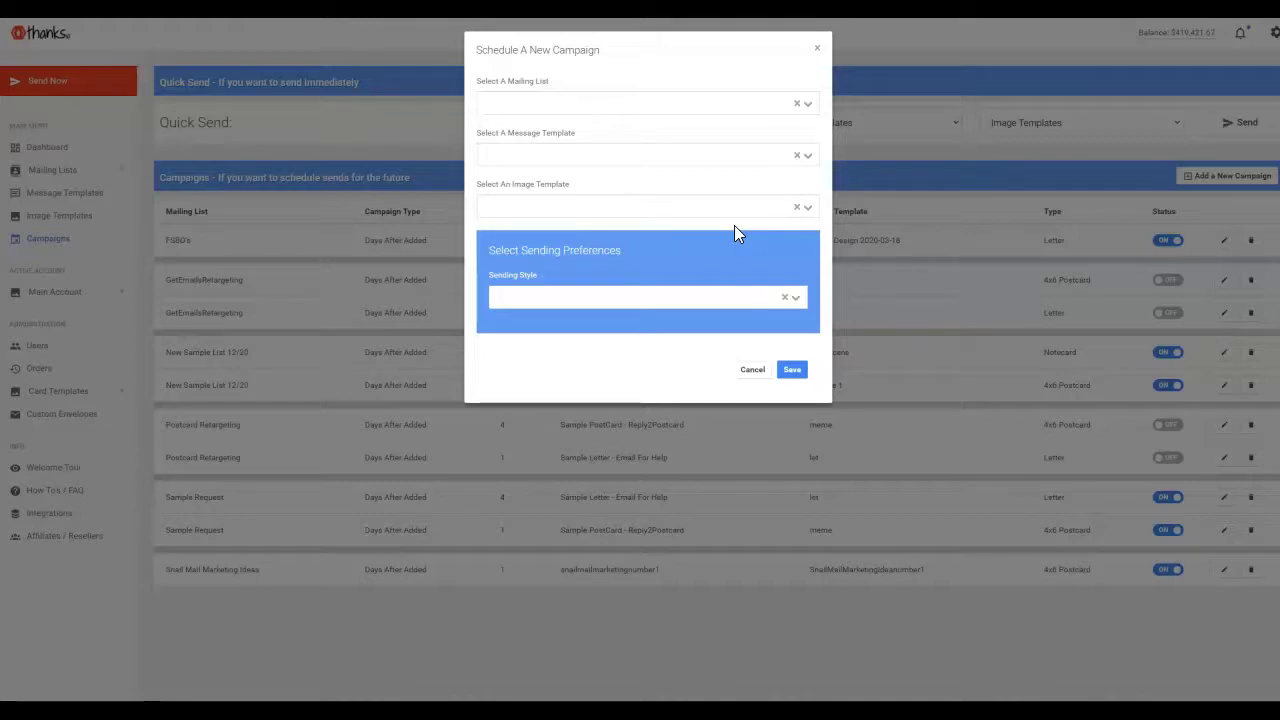
{"action": "left_click", "coordinate": [518, 98]}
{"action": "left_click", "coordinate": [656, 103]}
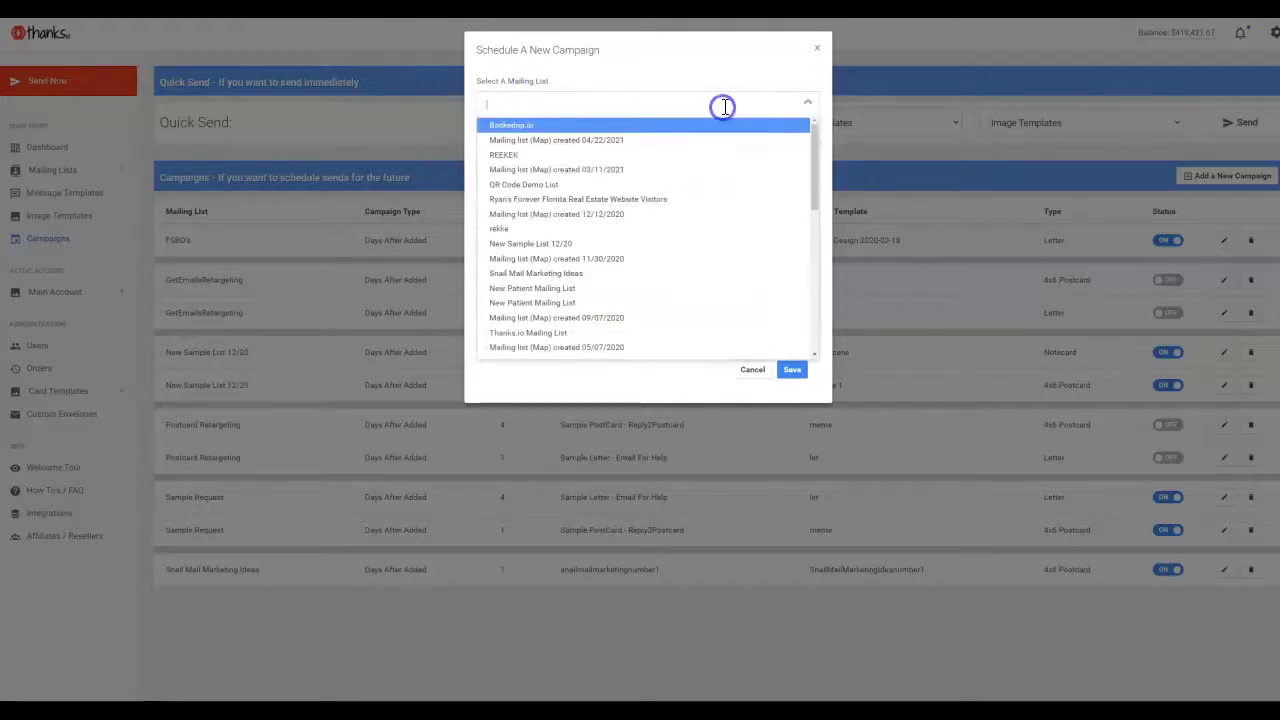
{"action": "left_click", "coordinate": [571, 134]}
{"action": "left_click", "coordinate": [583, 102]}
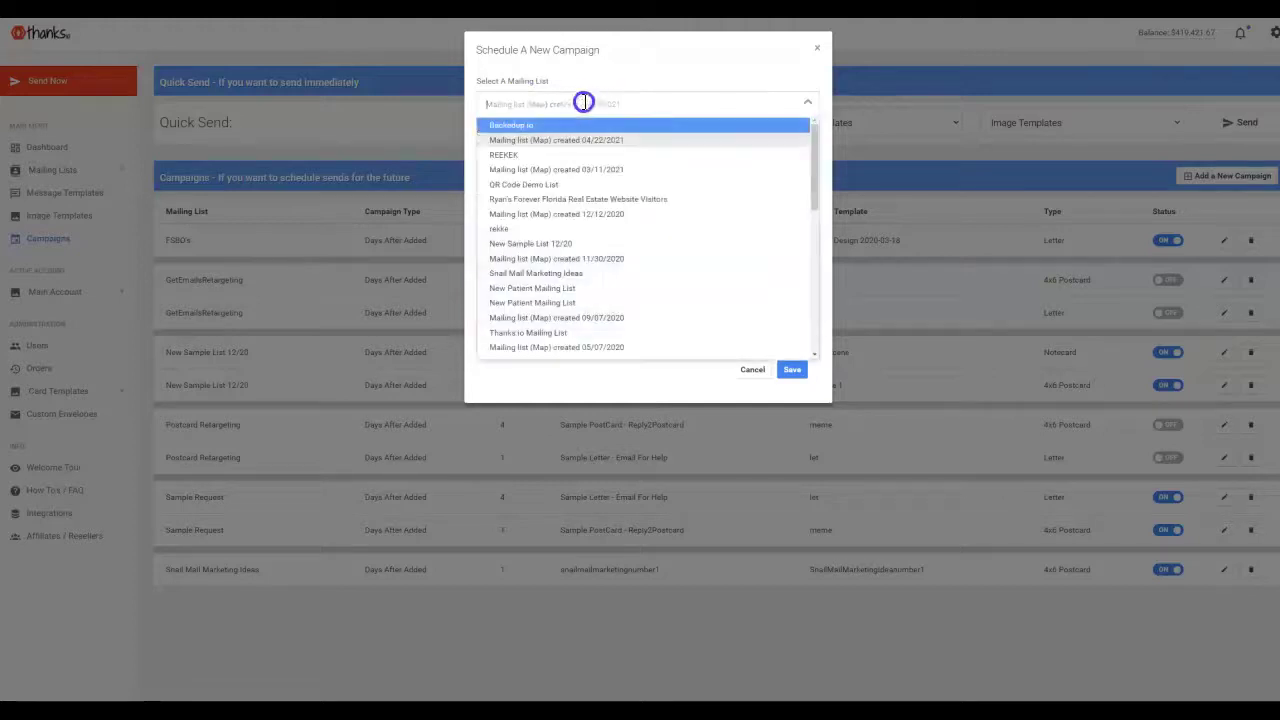
{"action": "left_click", "coordinate": [518, 128]}
{"action": "left_click", "coordinate": [534, 105]}
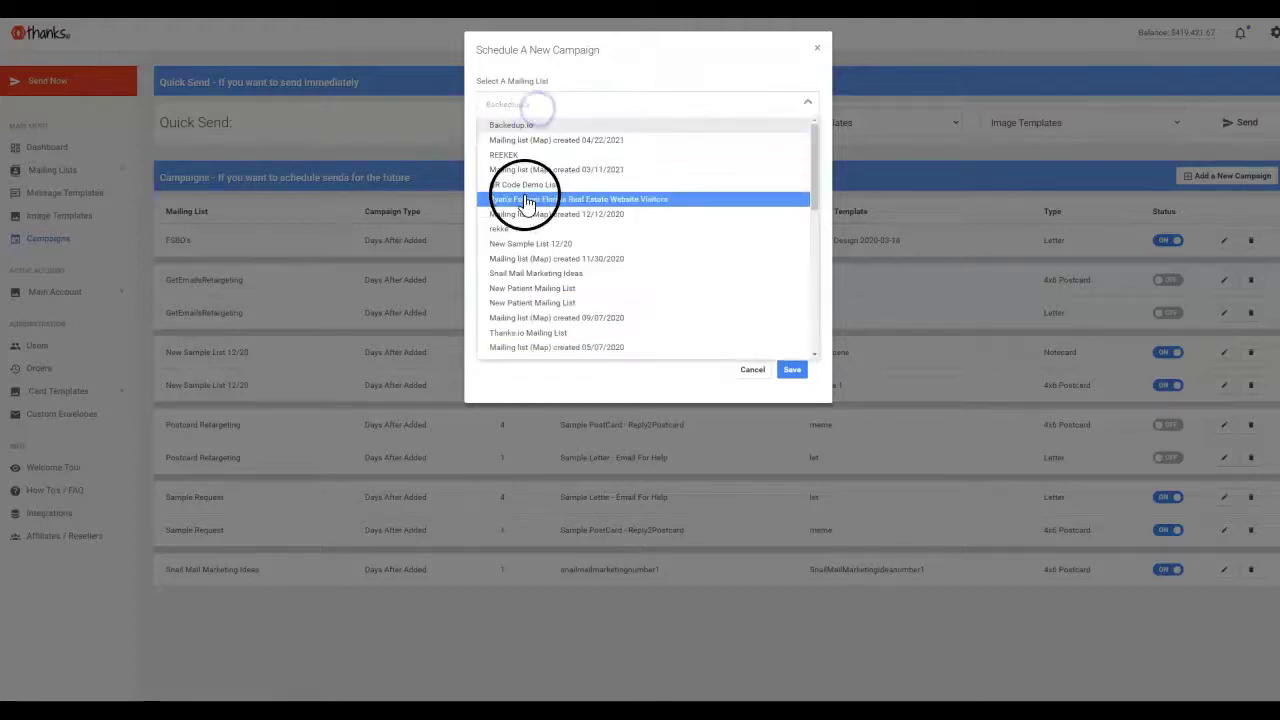
{"action": "left_click", "coordinate": [522, 198]}
- Choose the Thanks.io Sample Request message template and the Thanks Initial Thank You image template for the campaign
{"action": "left_click", "coordinate": [517, 150]}
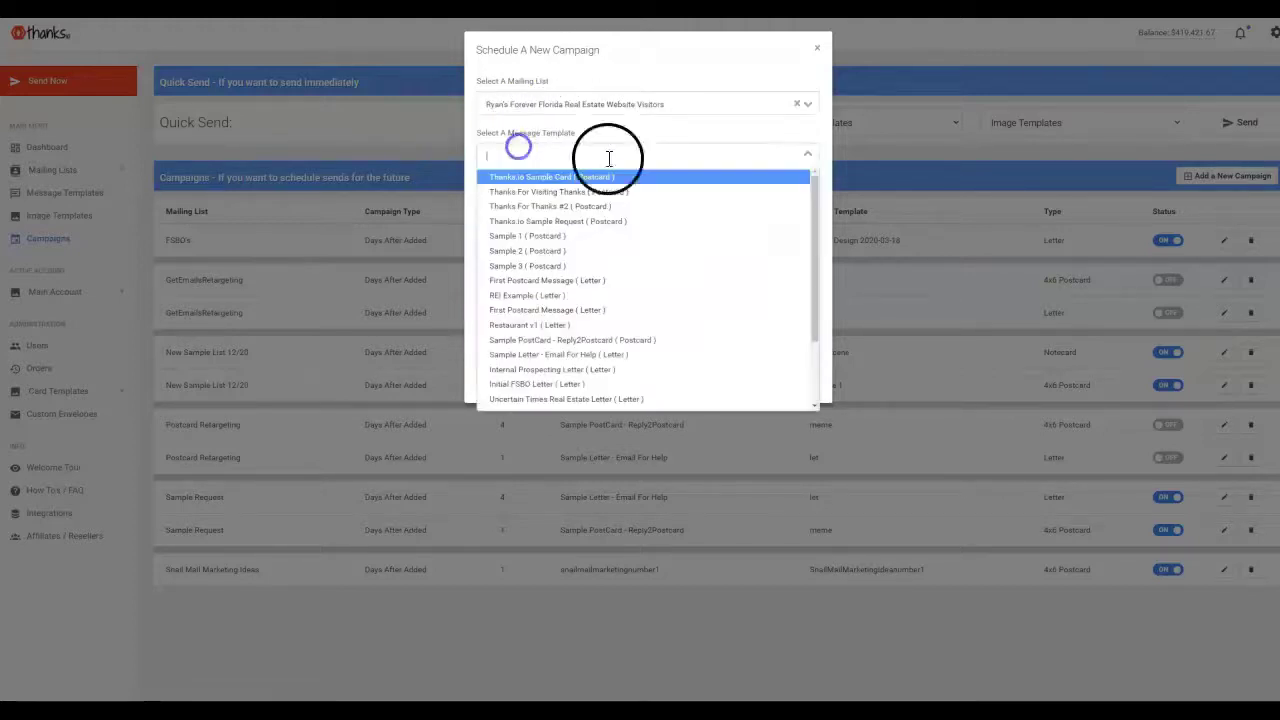
{"action": "left_click", "coordinate": [528, 220]}
{"action": "left_click", "coordinate": [580, 206]}
{"action": "left_click", "coordinate": [520, 290]}
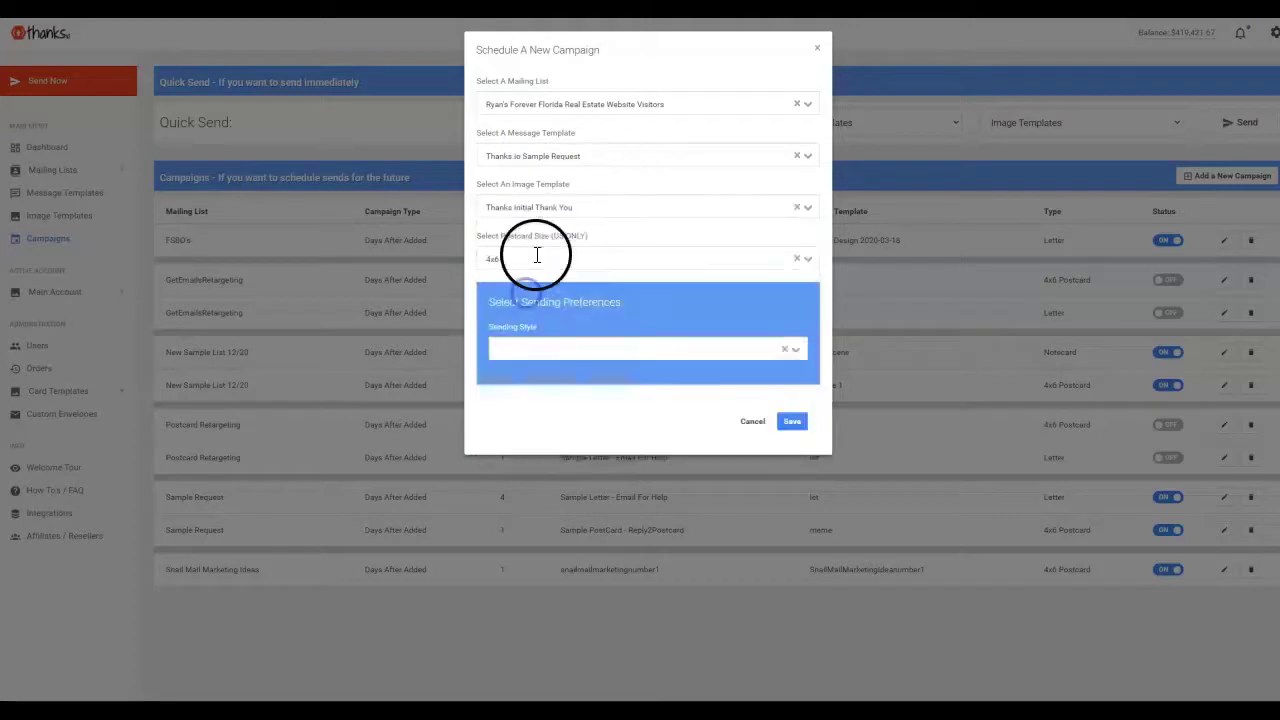
- Set the campaign's sending style to Days After Added with a value of 3 days
{"action": "left_click", "coordinate": [569, 349]}
{"action": "left_click", "coordinate": [537, 453]}
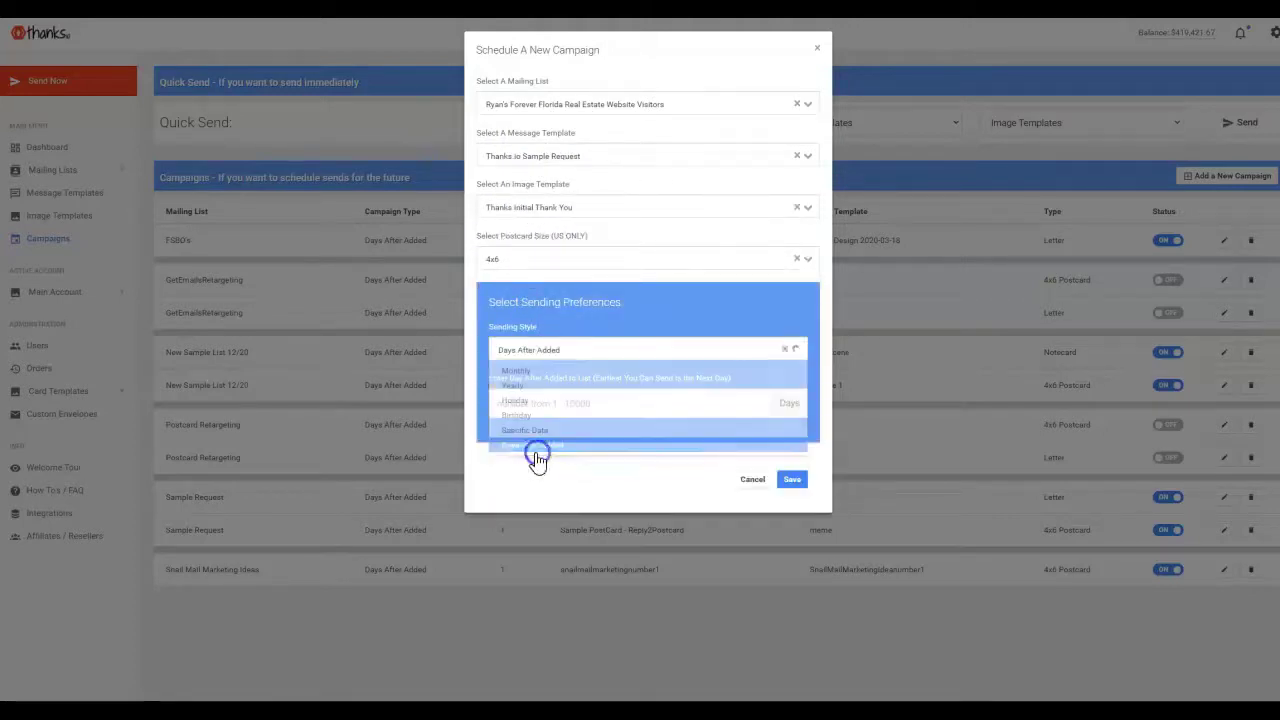
{"action": "left_click", "coordinate": [523, 403]}
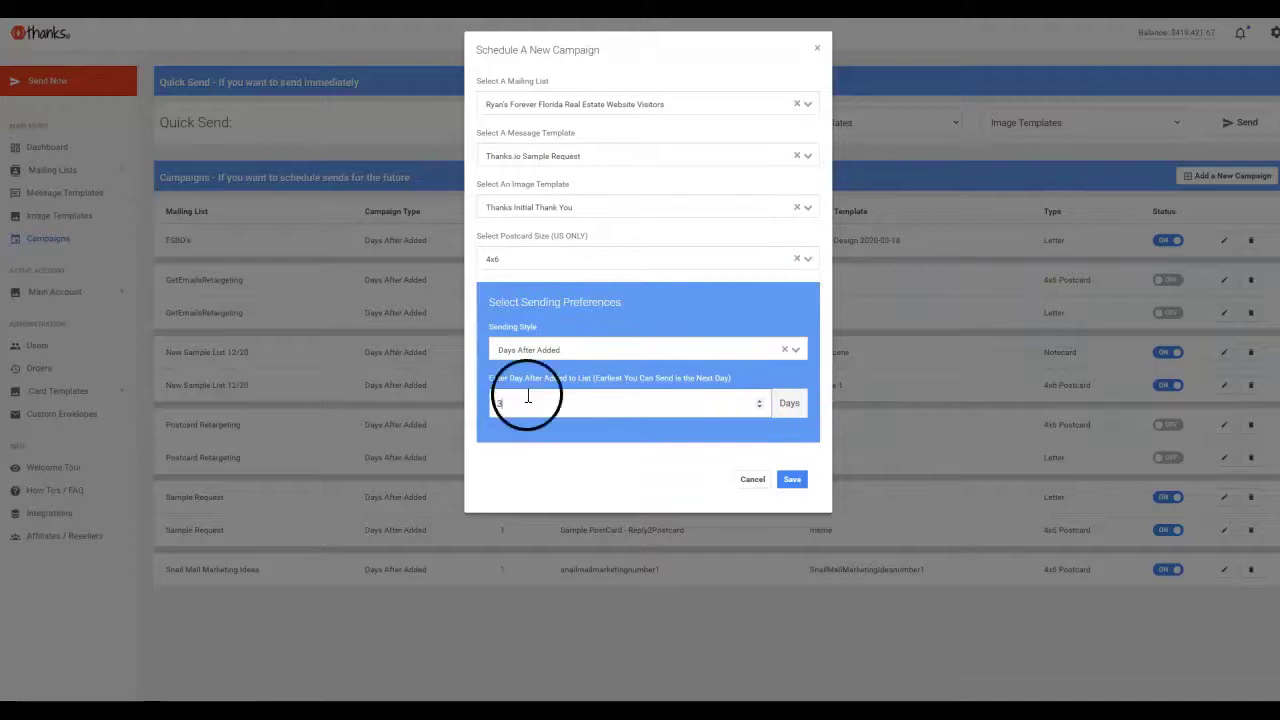
- Try the Birthday and Holiday sending styles and browse the list of available holidays
{"action": "left_click", "coordinate": [545, 347]}
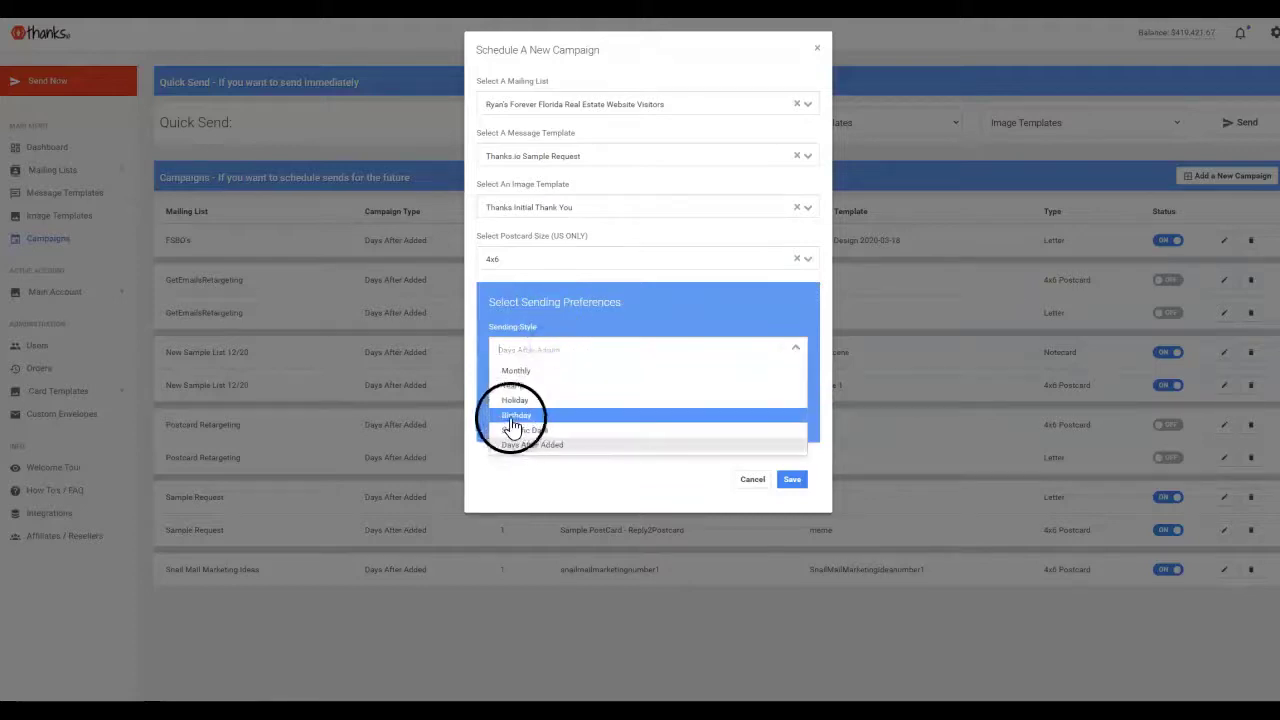
{"action": "left_click", "coordinate": [512, 416]}
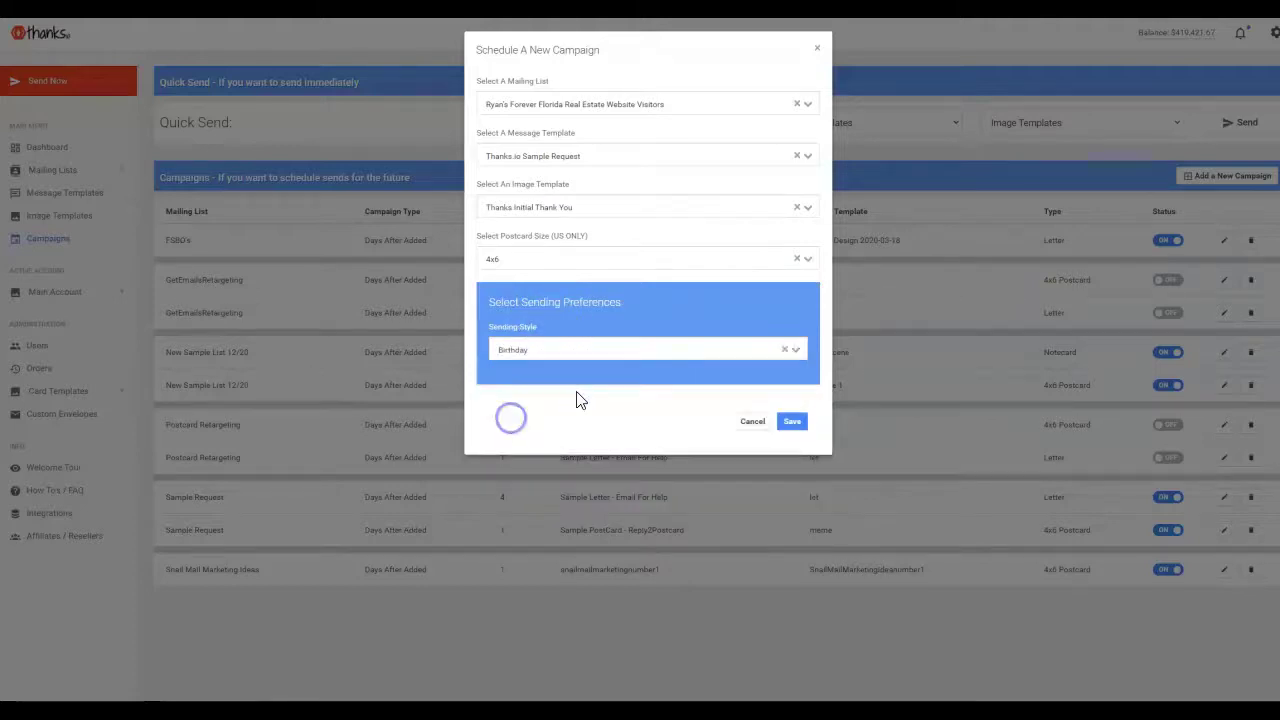
{"action": "left_click", "coordinate": [540, 349]}
{"action": "left_click", "coordinate": [510, 400]}
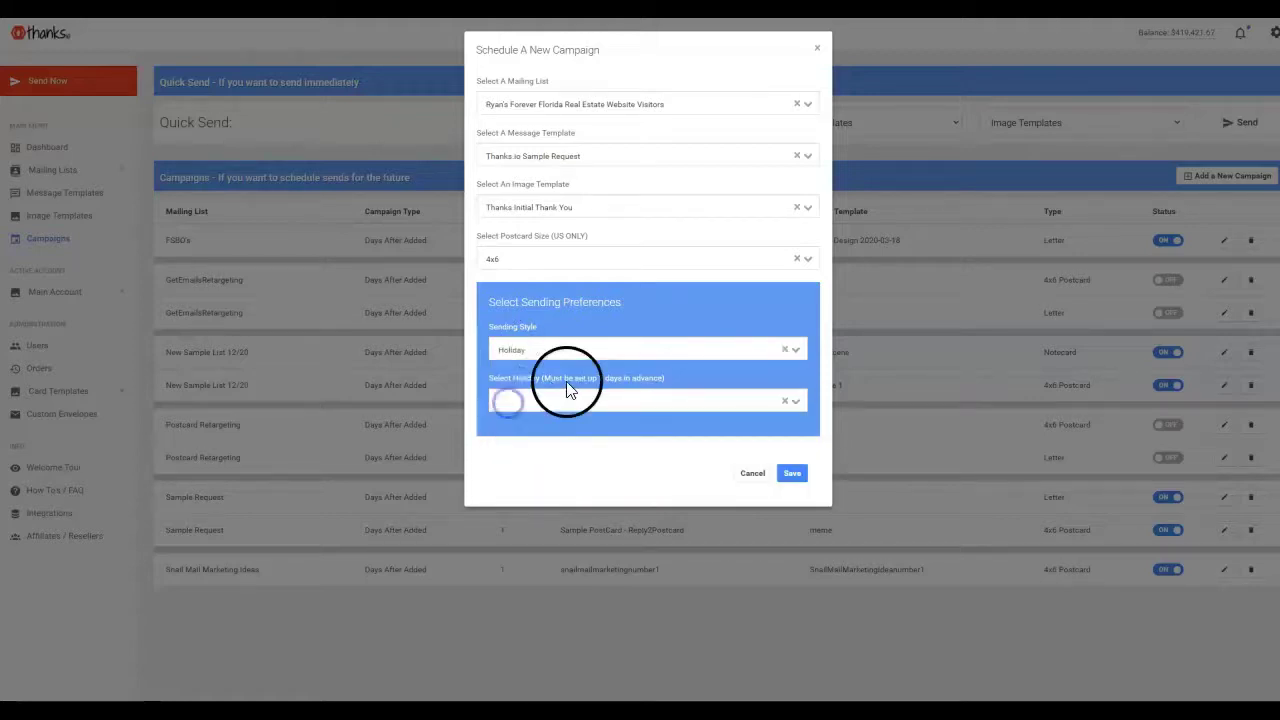
{"action": "left_click", "coordinate": [541, 403]}
{"action": "scroll", "coordinate": [614, 509], "scroll_direction": "down", "scroll_amount": 10}
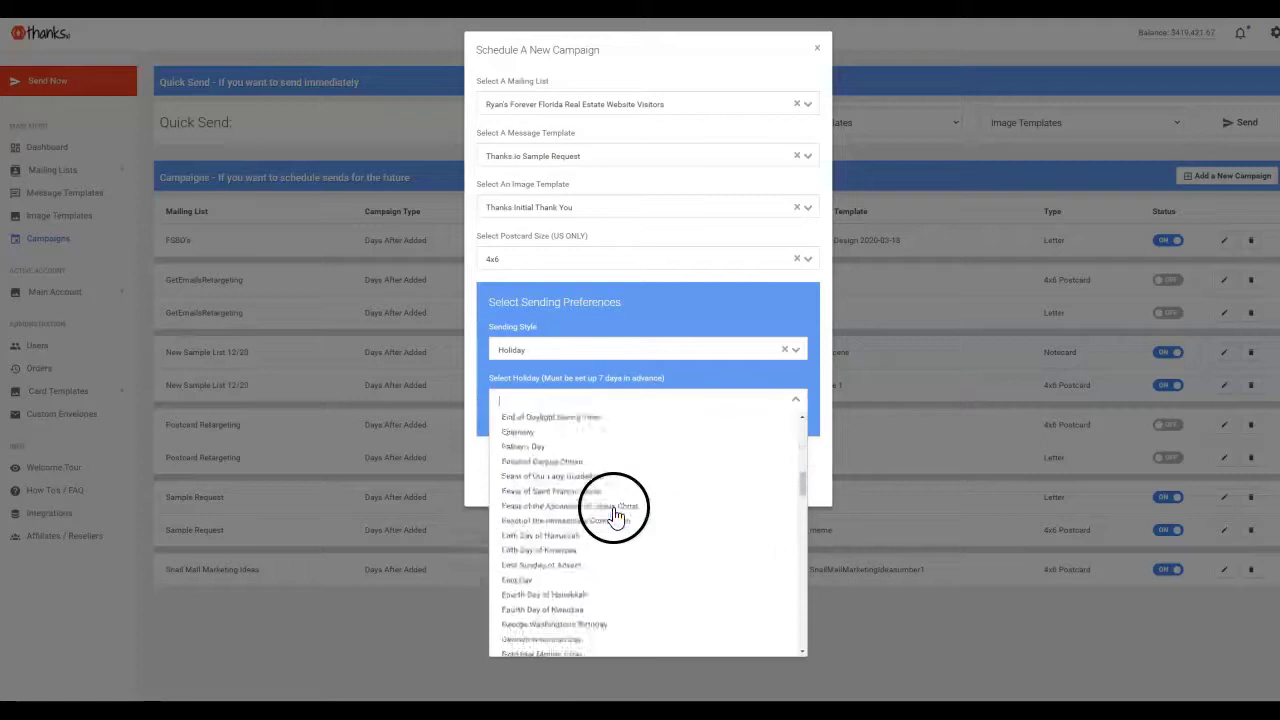
{"action": "scroll", "coordinate": [610, 515], "scroll_direction": "up", "scroll_amount": 15}
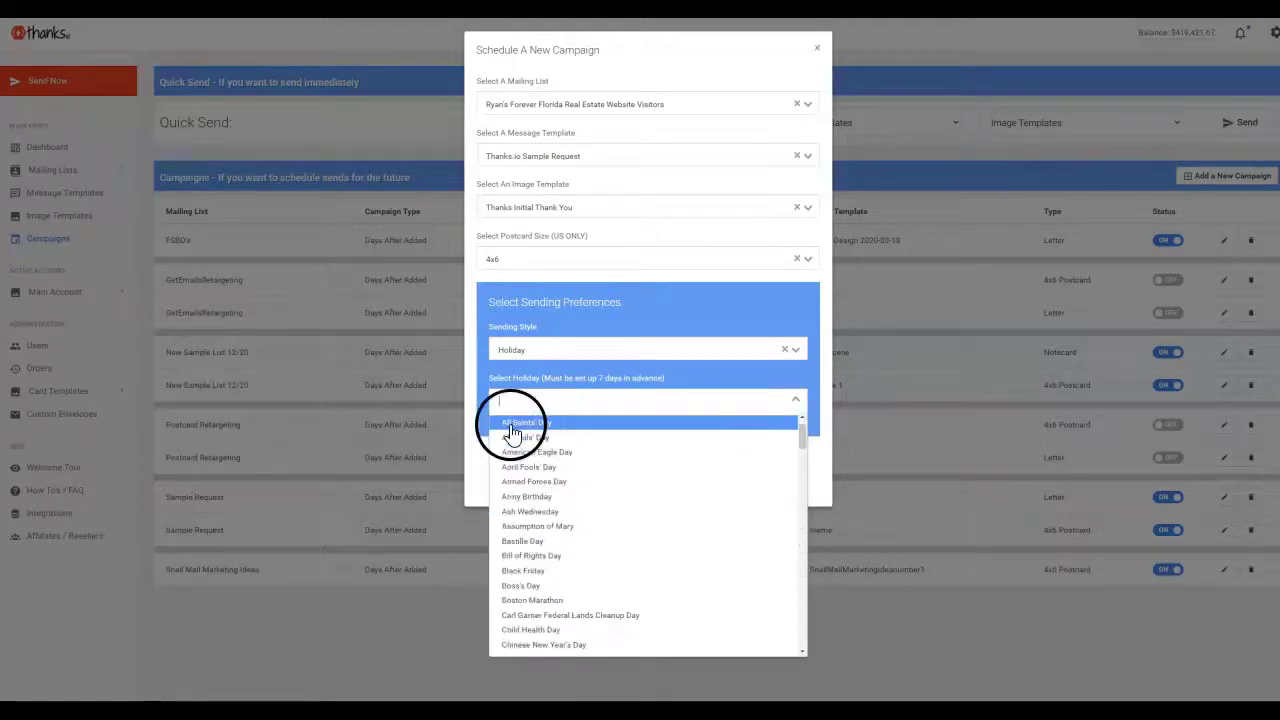
- Look over the Monthly, Yearly and other sending style options and close the campaign form without saving
{"action": "left_click", "coordinate": [521, 352]}
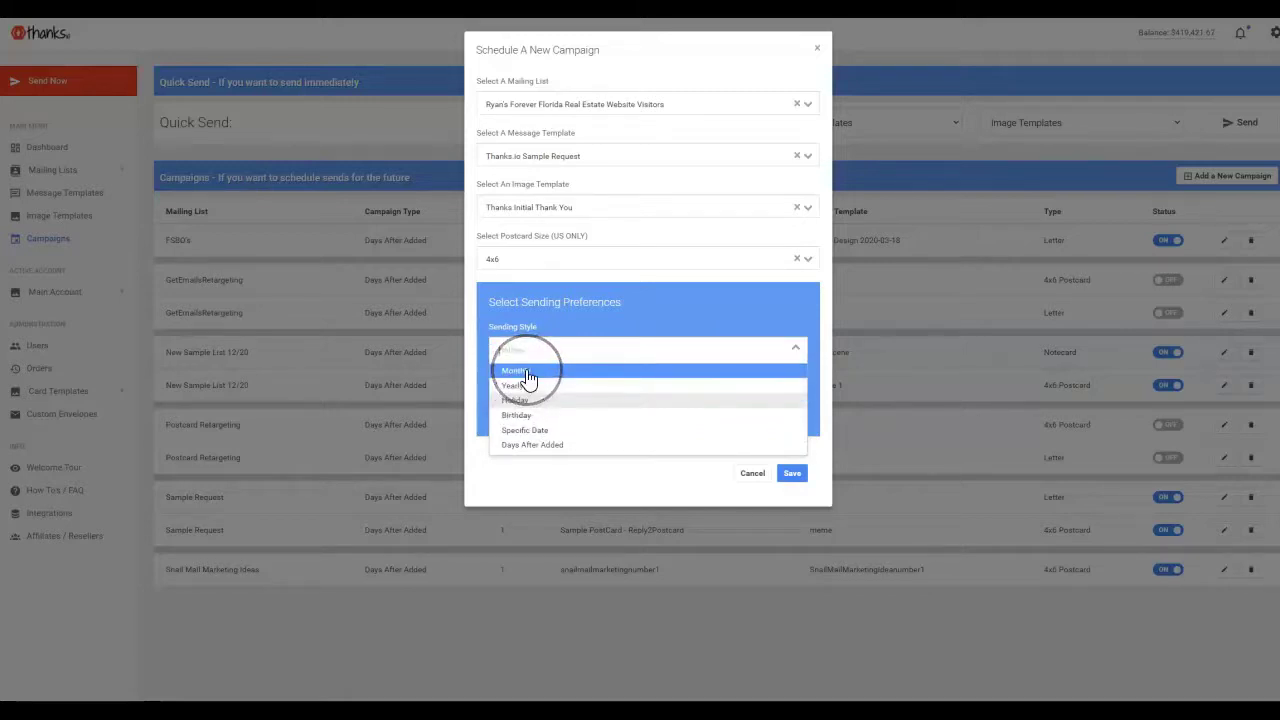
{"action": "left_click", "coordinate": [521, 387]}
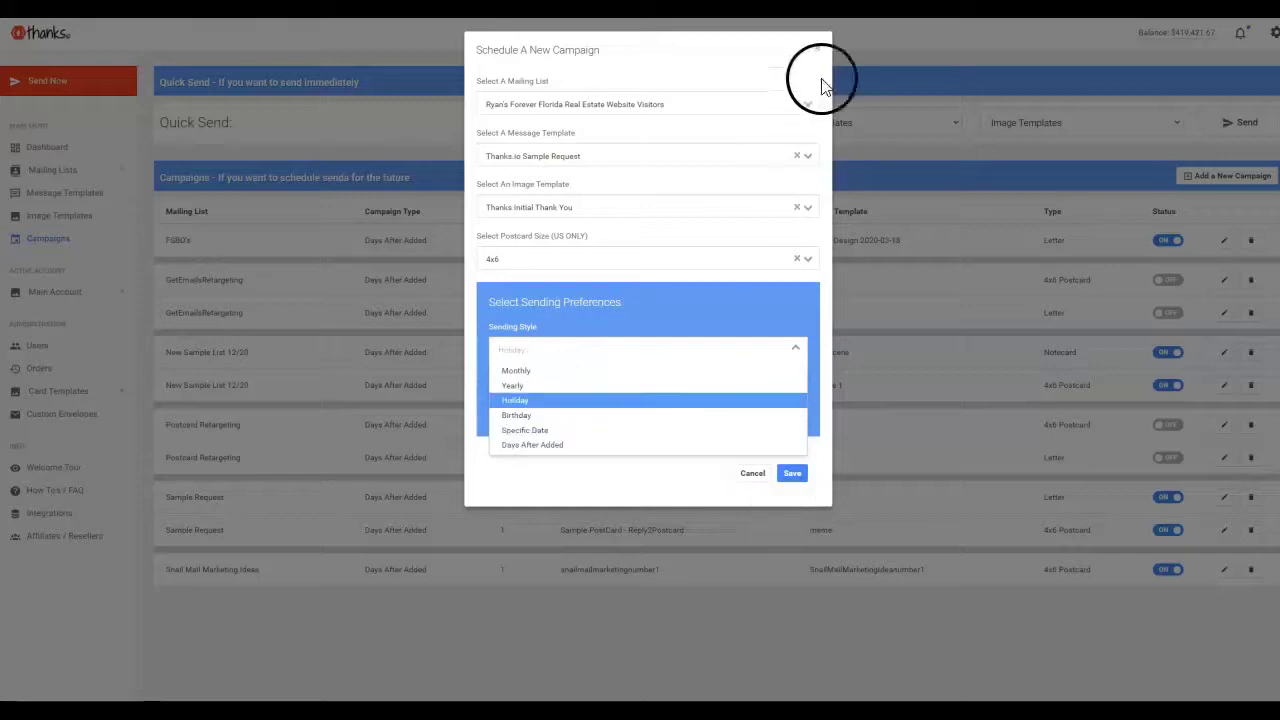
{"action": "left_click", "coordinate": [818, 49]}
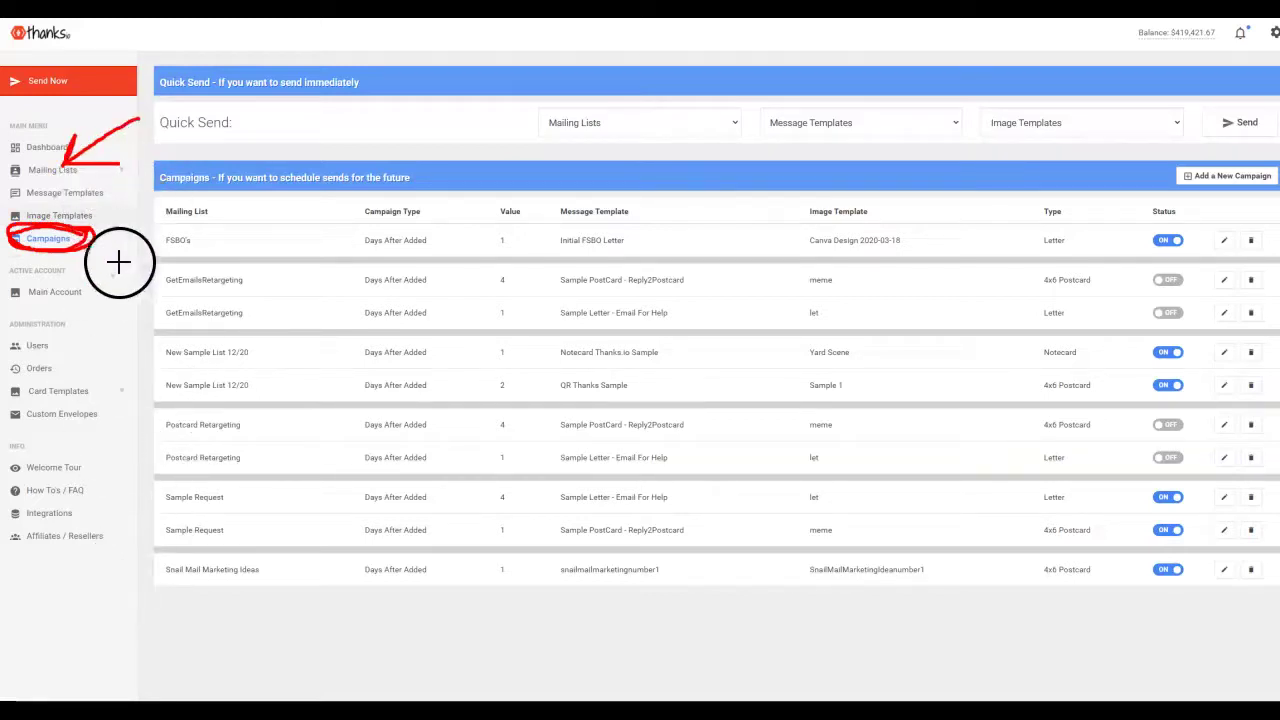
{"action": "left_click_drag", "start_coordinate": [316, 269], "coordinate": [110, 245]}
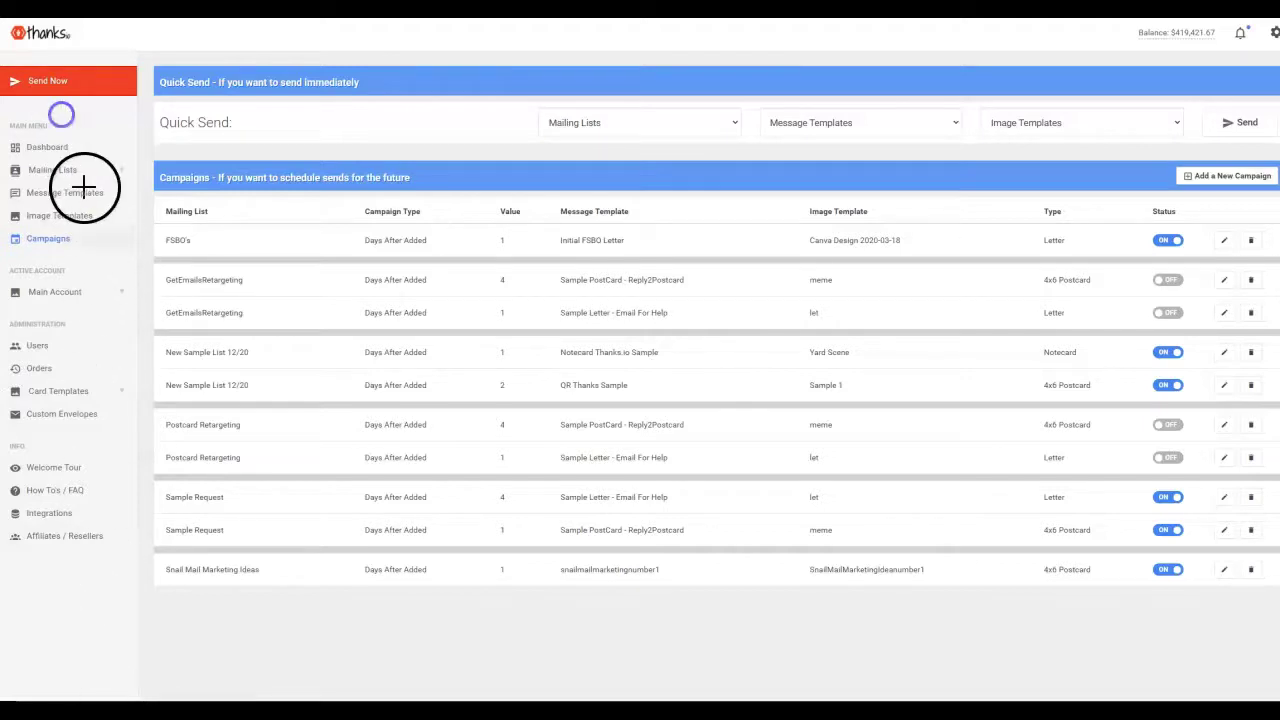
{"action": "left_click_drag", "start_coordinate": [80, 150], "coordinate": [61, 106]}
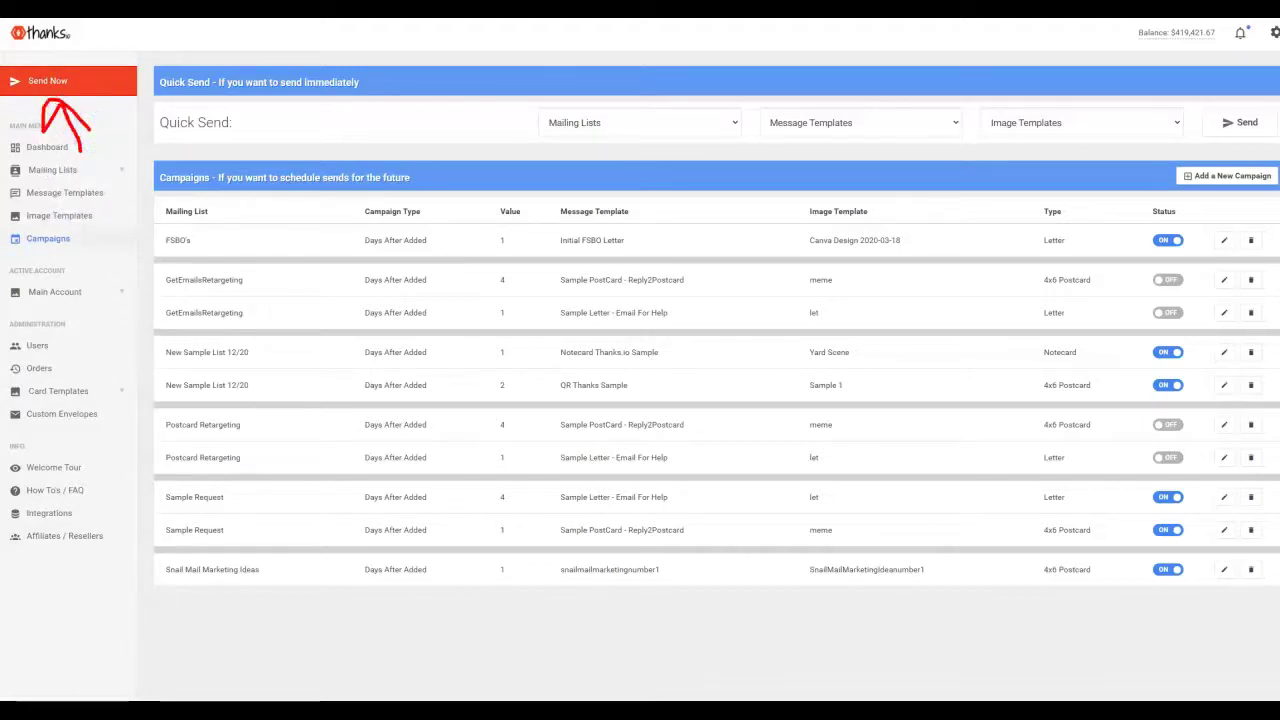
- Start an immediate send of a Notecard and use the white handwritten "Thank You!" design as its image
{"action": "left_click", "coordinate": [44, 100]}
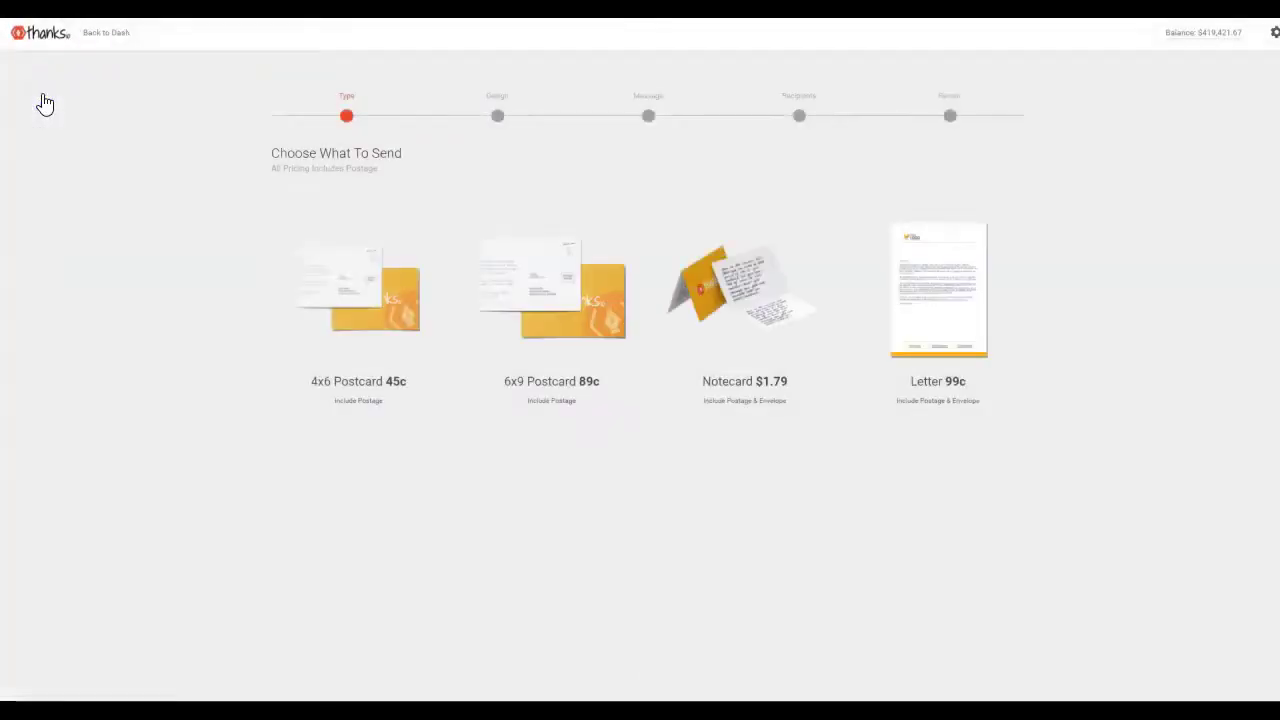
{"action": "left_click", "coordinate": [756, 318]}
{"action": "scroll", "coordinate": [423, 300], "scroll_direction": "down", "scroll_amount": 5}
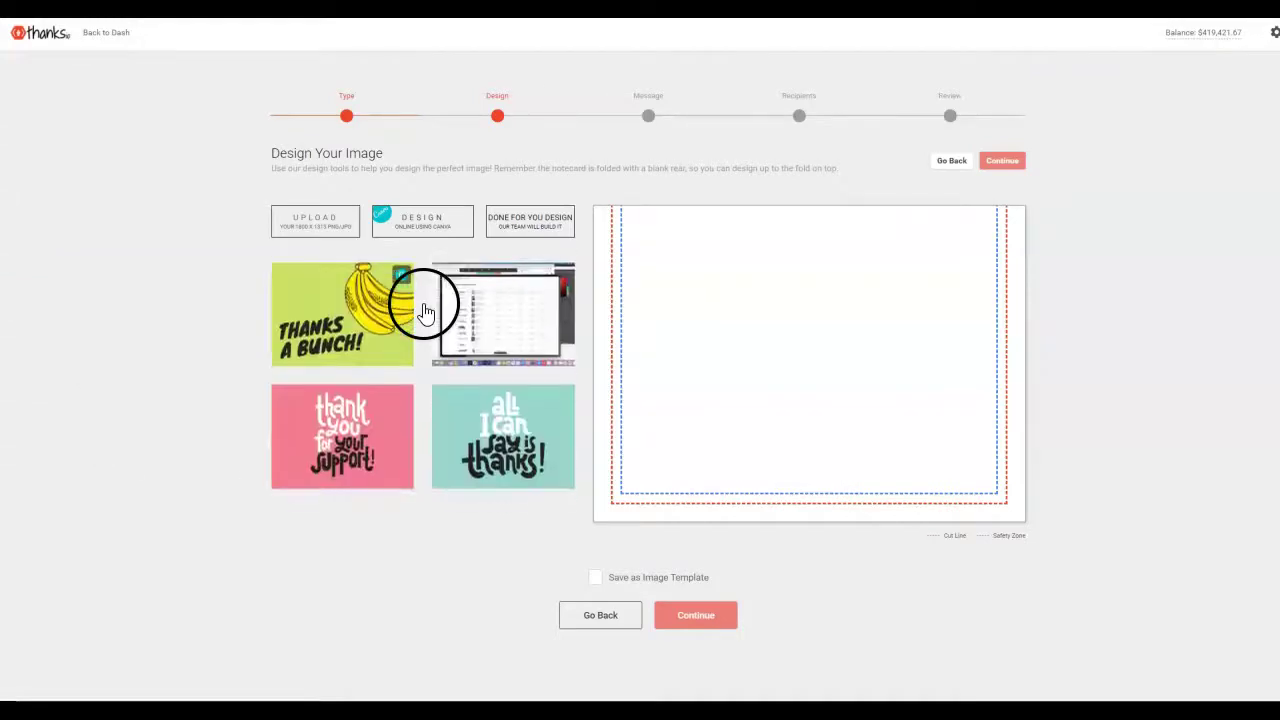
{"action": "scroll", "coordinate": [422, 399], "scroll_direction": "down", "scroll_amount": 3}
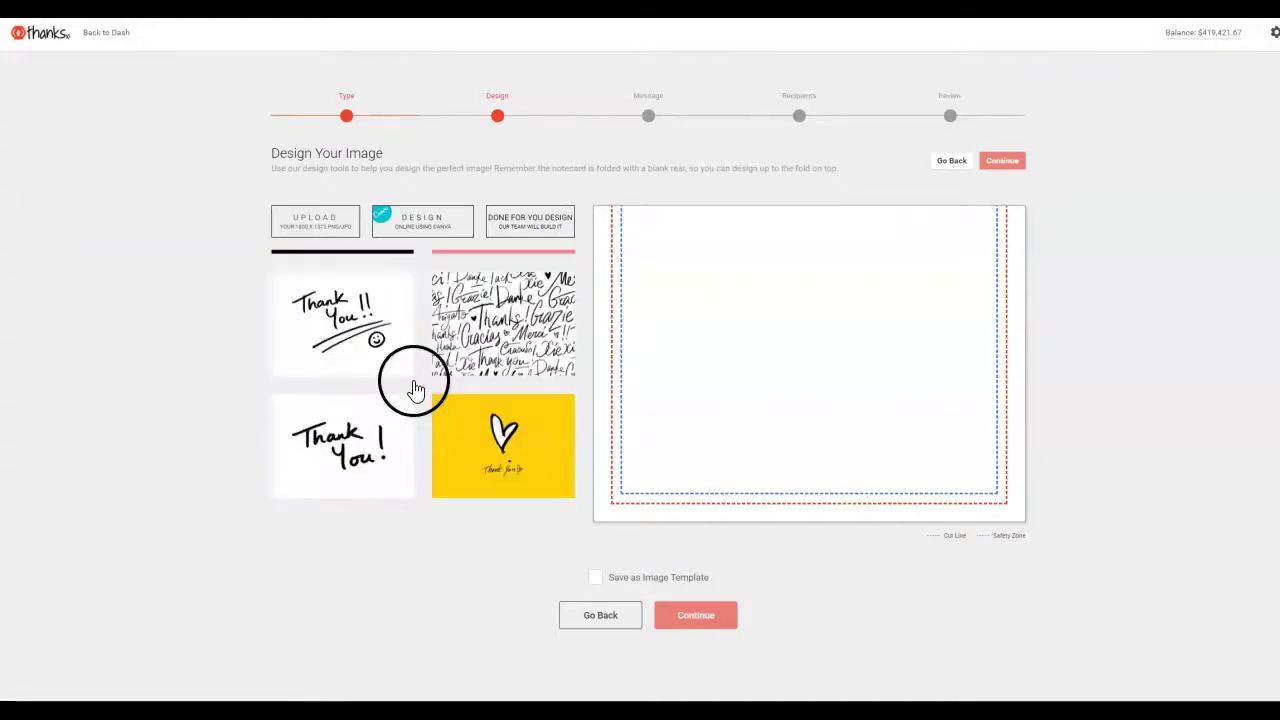
{"action": "left_click", "coordinate": [334, 448]}
{"action": "left_click", "coordinate": [705, 620]}
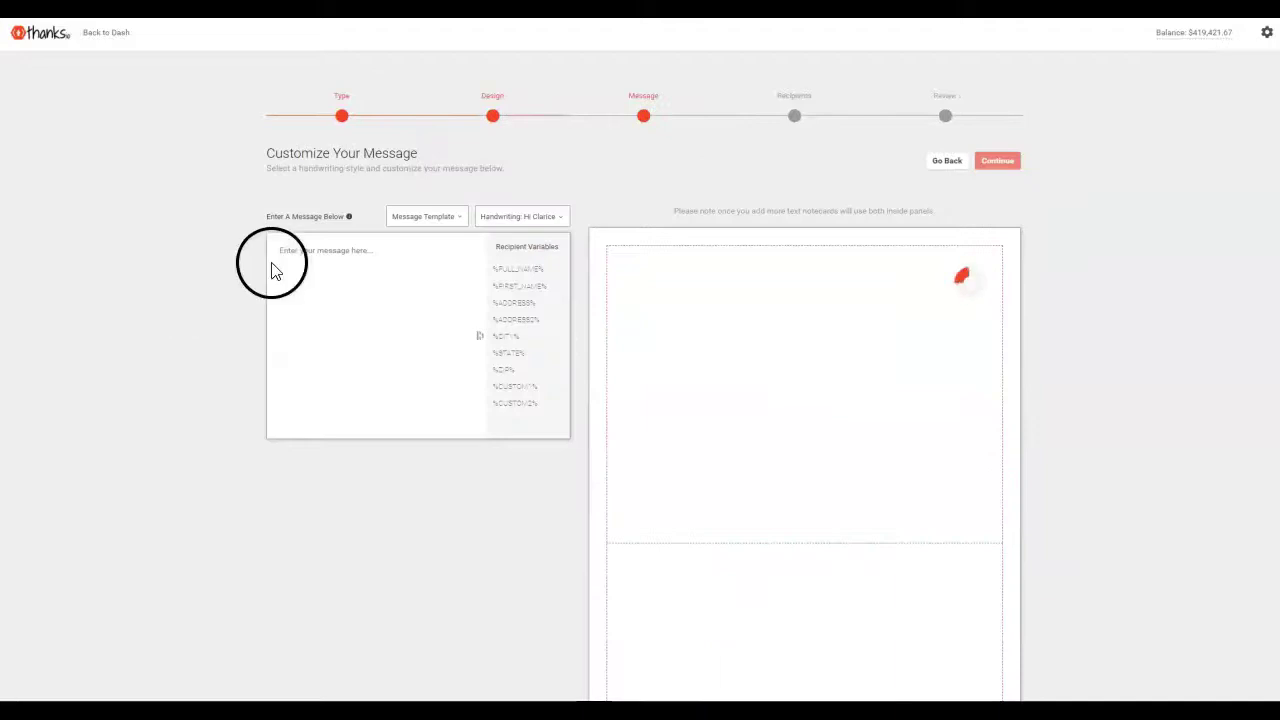
- Fill the notecard message from the Notecard Thanks.io Sample template, check its handwritten preview and continue to the recipients
{"action": "left_click", "coordinate": [314, 251]}
{"action": "left_click", "coordinate": [448, 216]}
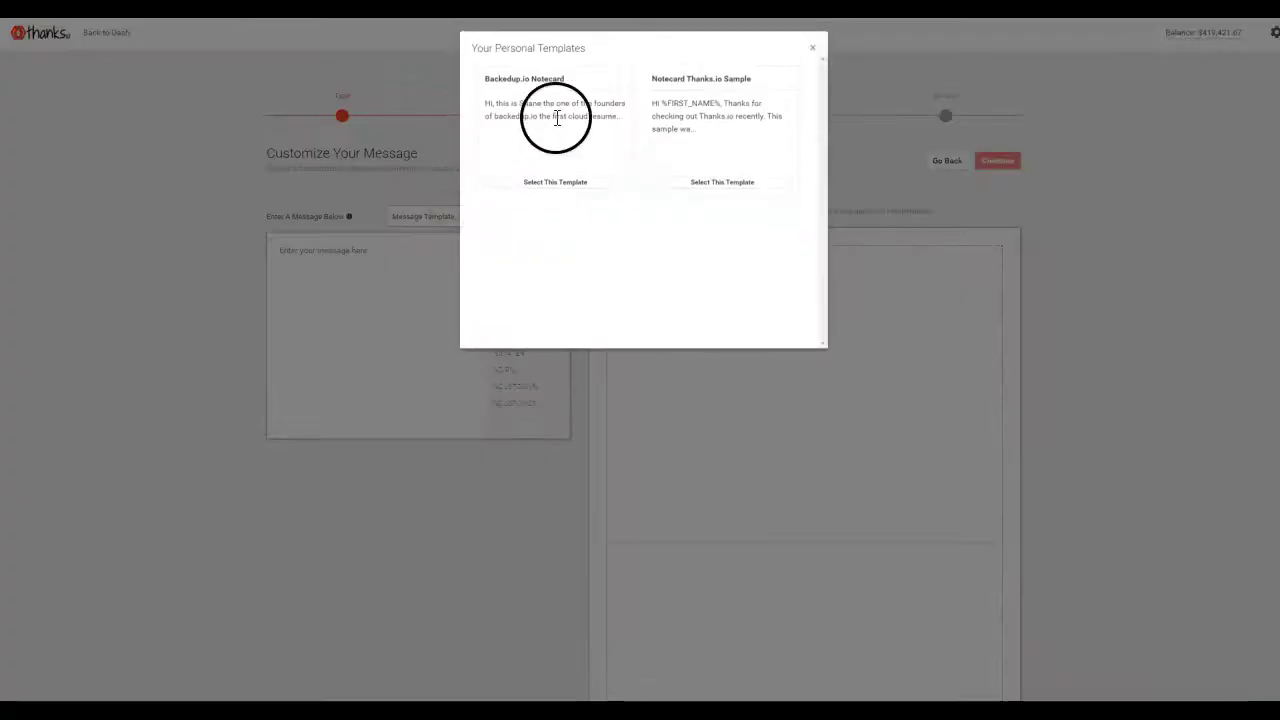
{"action": "left_click", "coordinate": [692, 184]}
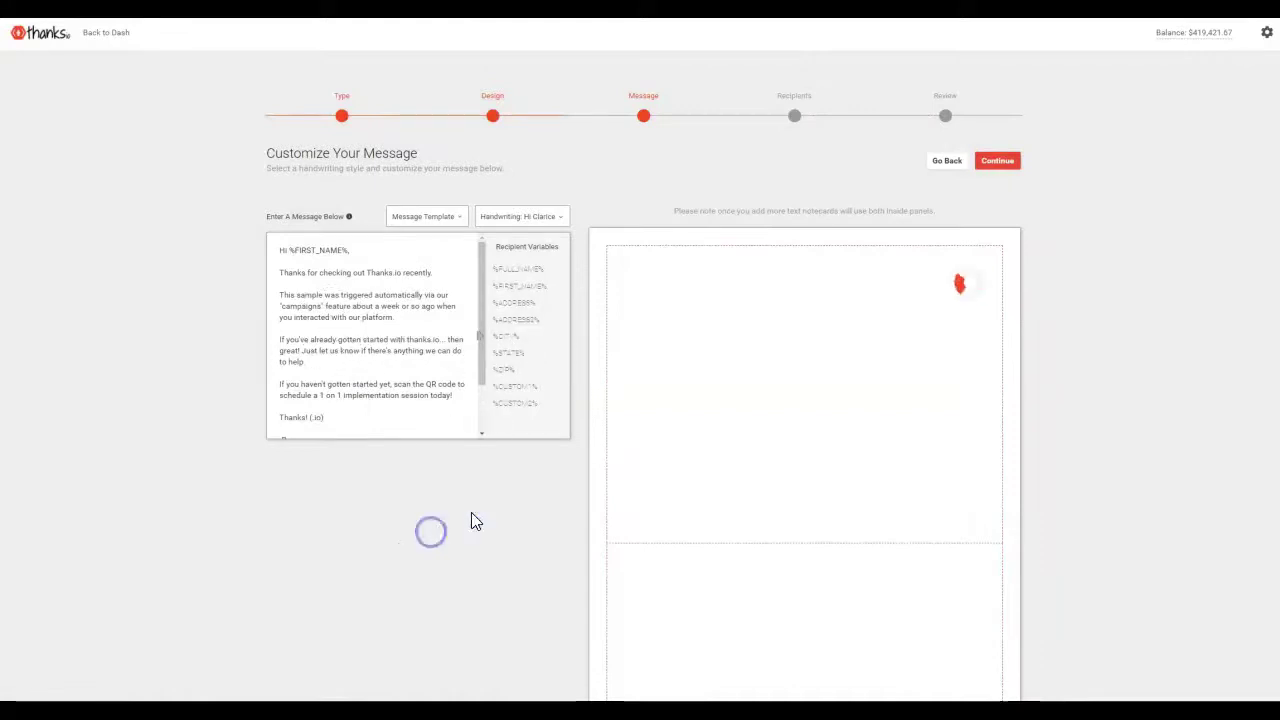
{"action": "scroll", "coordinate": [829, 371], "scroll_direction": "down", "scroll_amount": 3}
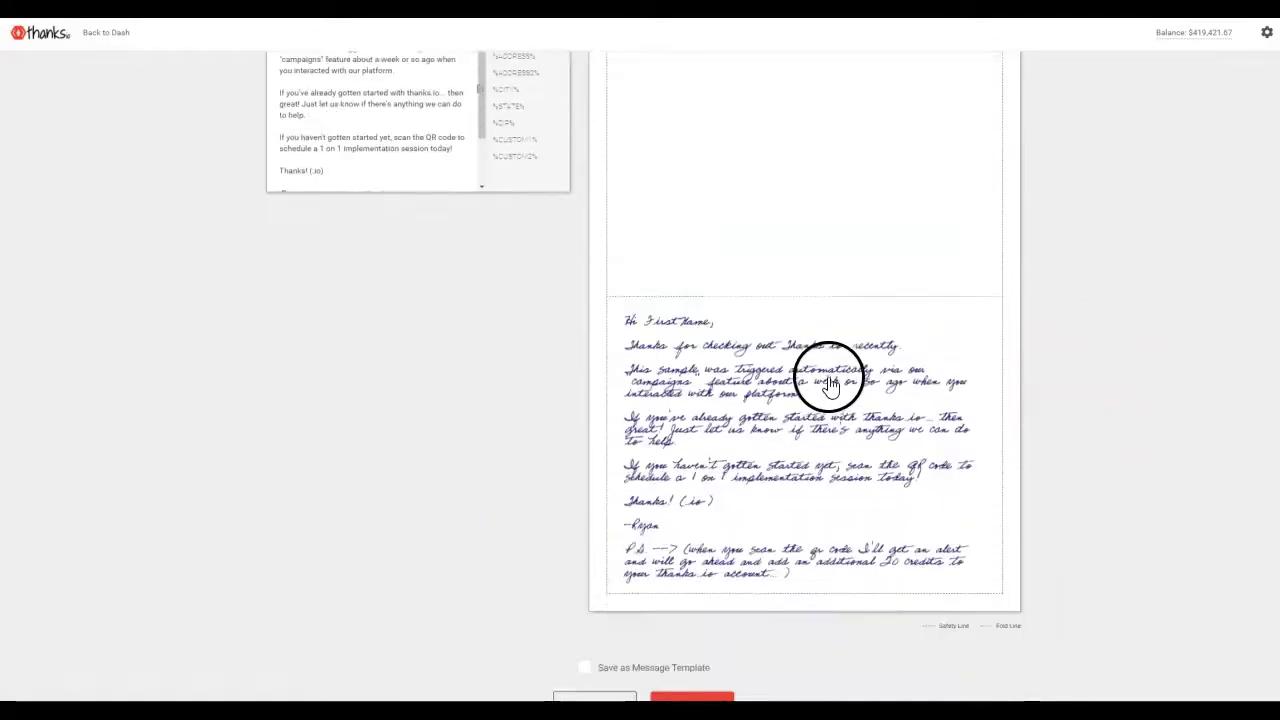
{"action": "scroll", "coordinate": [829, 386], "scroll_direction": "up", "scroll_amount": 3}
{"action": "left_click", "coordinate": [995, 158]}
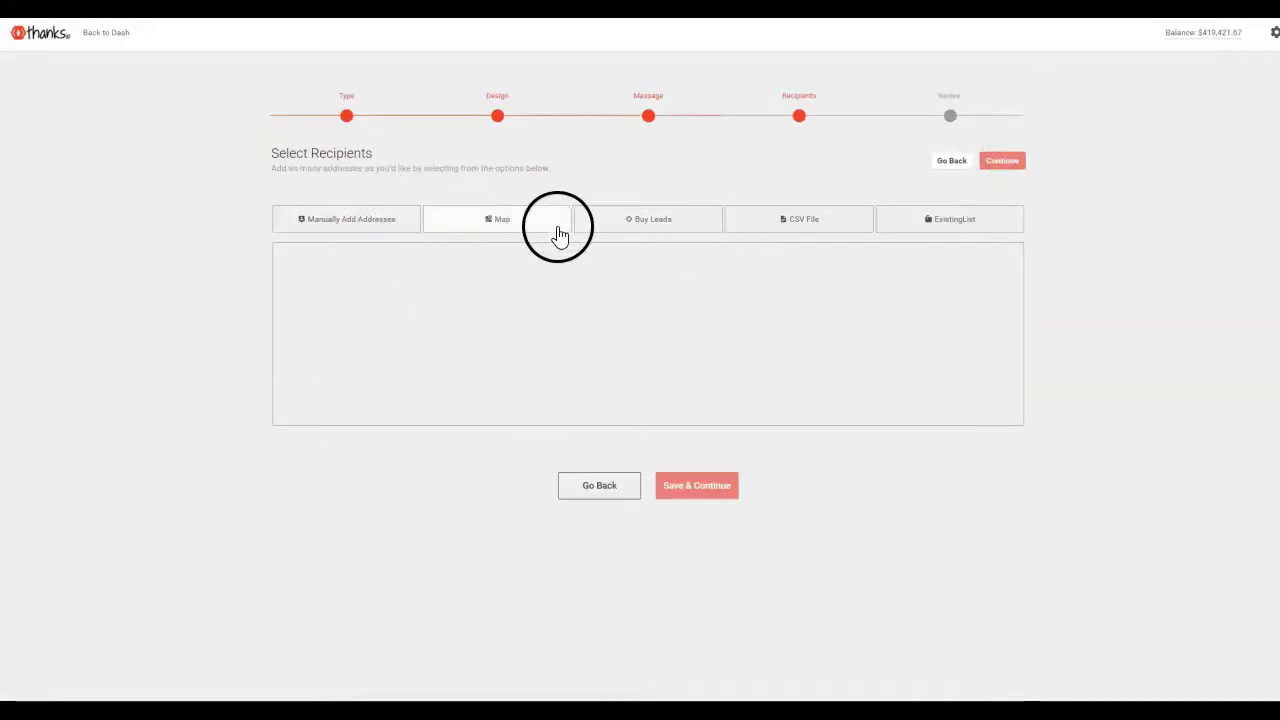
- Select the recipients by outlining an area on the map west of North Kenwood, and save the addresses found
{"action": "left_click", "coordinate": [504, 228]}
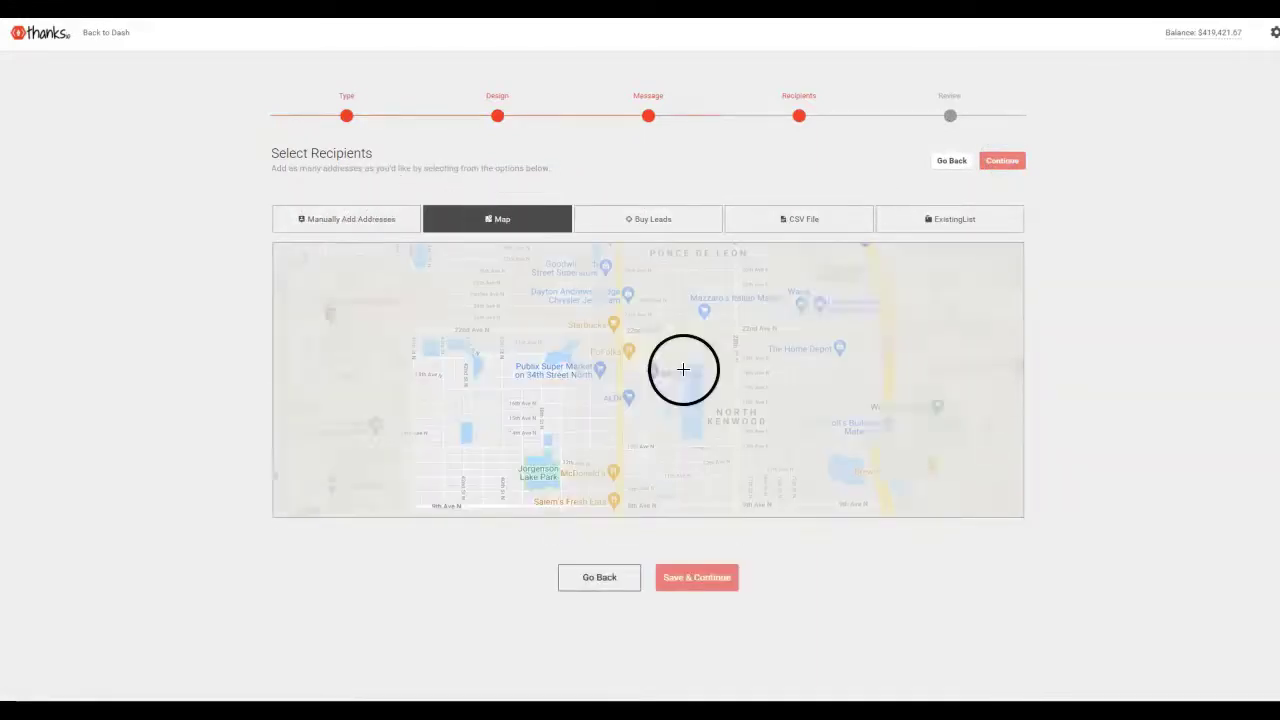
{"action": "left_click_drag", "start_coordinate": [594, 360], "coordinate": [540, 374]}
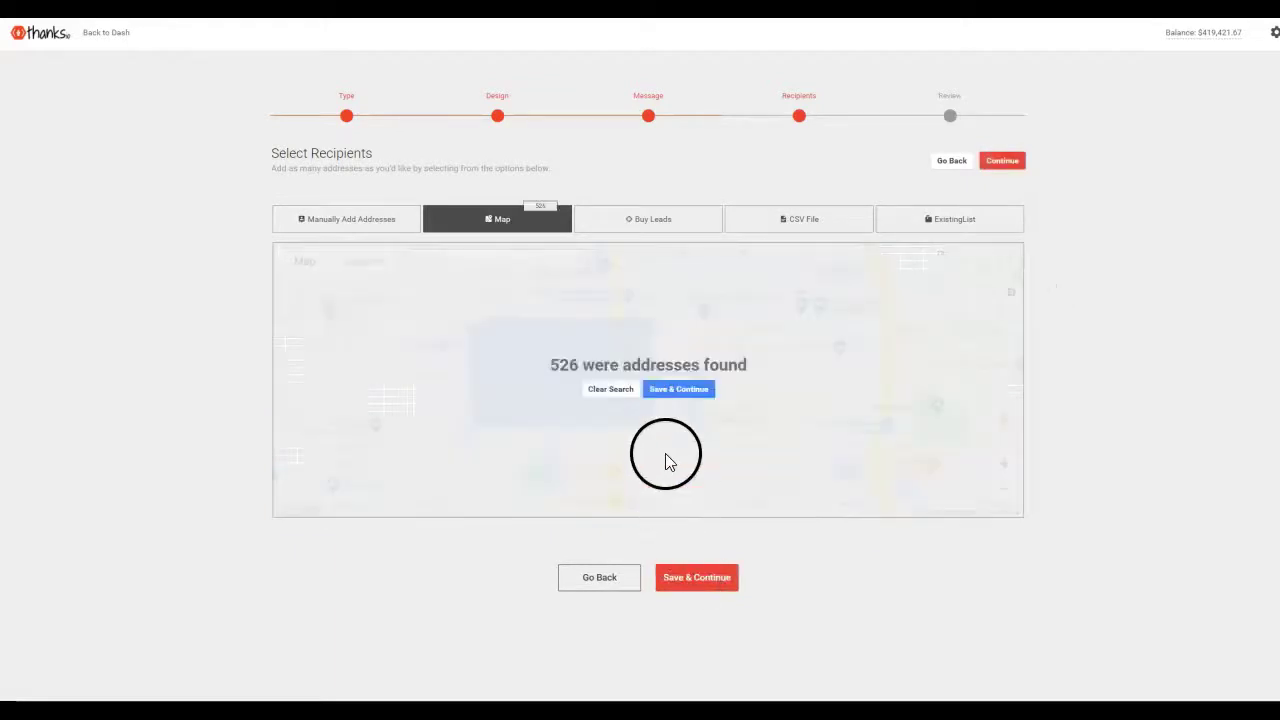
{"action": "left_click", "coordinate": [677, 389]}
- Review the notecard preview, return address and estimated pricing, and return to the dashboard without submitting the order
{"action": "scroll", "coordinate": [790, 440], "scroll_direction": "down", "scroll_amount": 3}
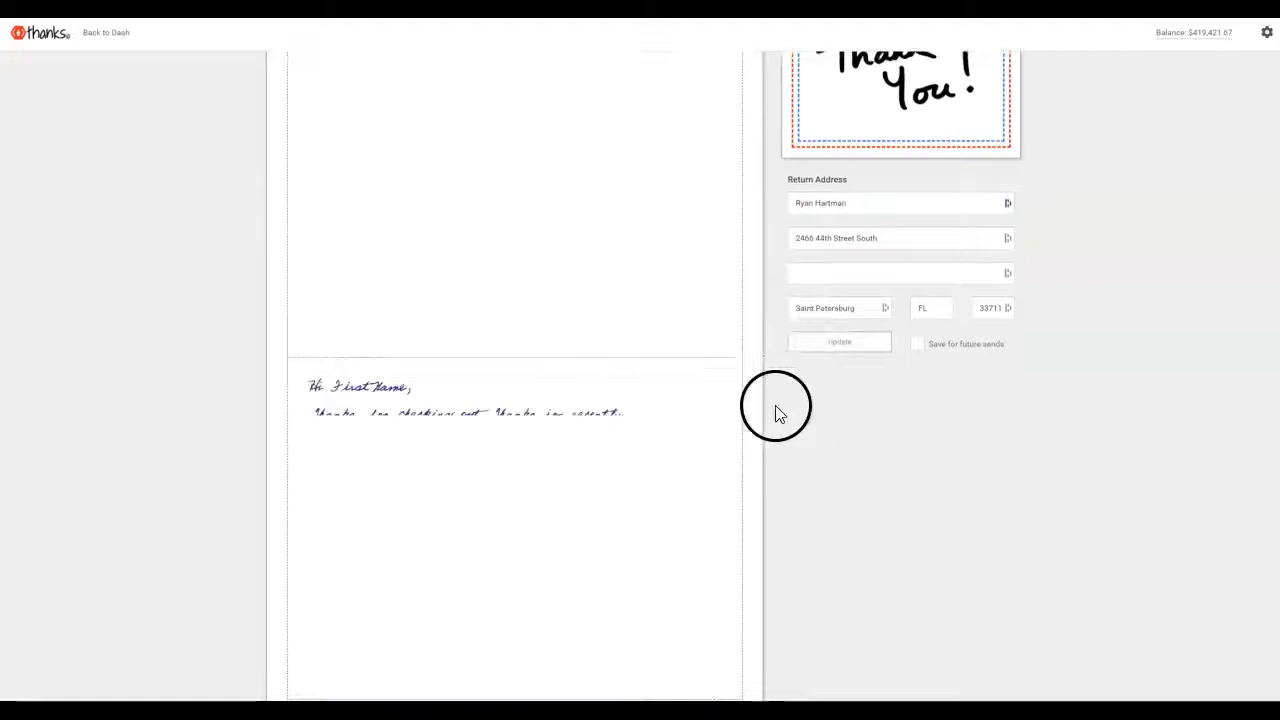
{"action": "scroll", "coordinate": [778, 414], "scroll_direction": "down", "scroll_amount": 5}
{"action": "scroll", "coordinate": [751, 674], "scroll_direction": "up", "scroll_amount": 9}
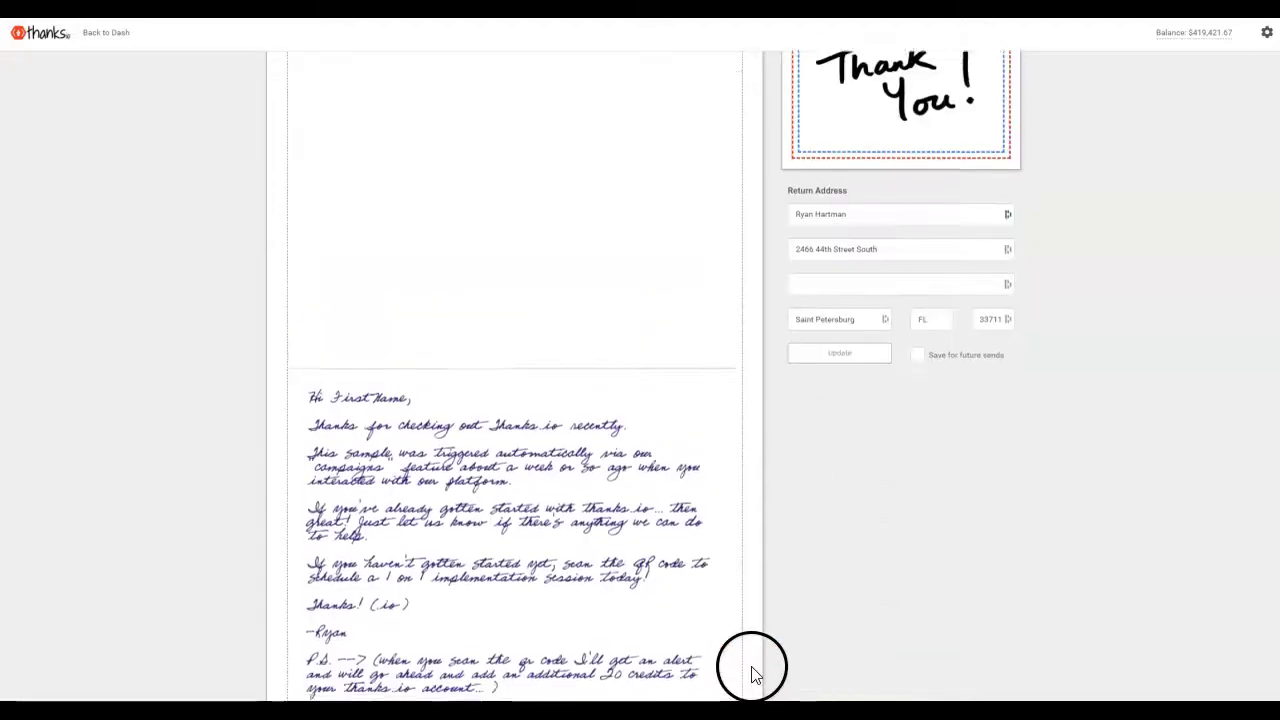
{"action": "scroll", "coordinate": [760, 669], "scroll_direction": "down", "scroll_amount": 9}
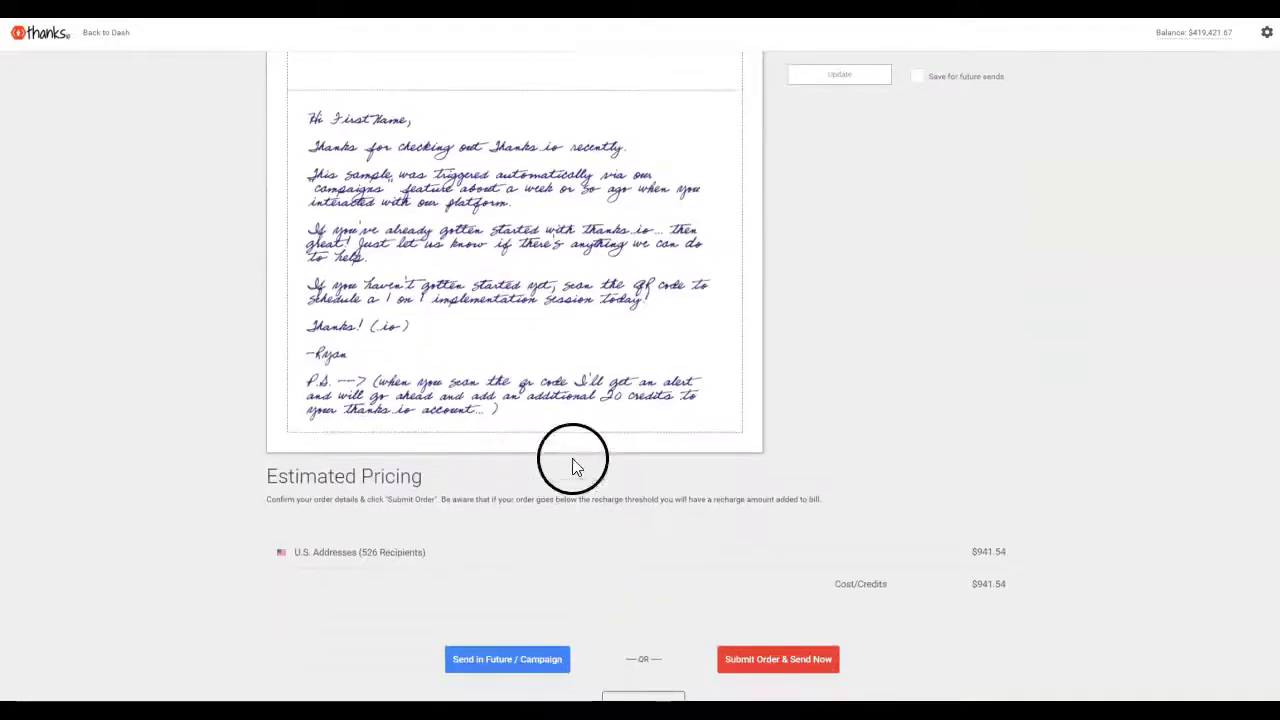
{"action": "scroll", "coordinate": [573, 467], "scroll_direction": "up", "scroll_amount": 9}
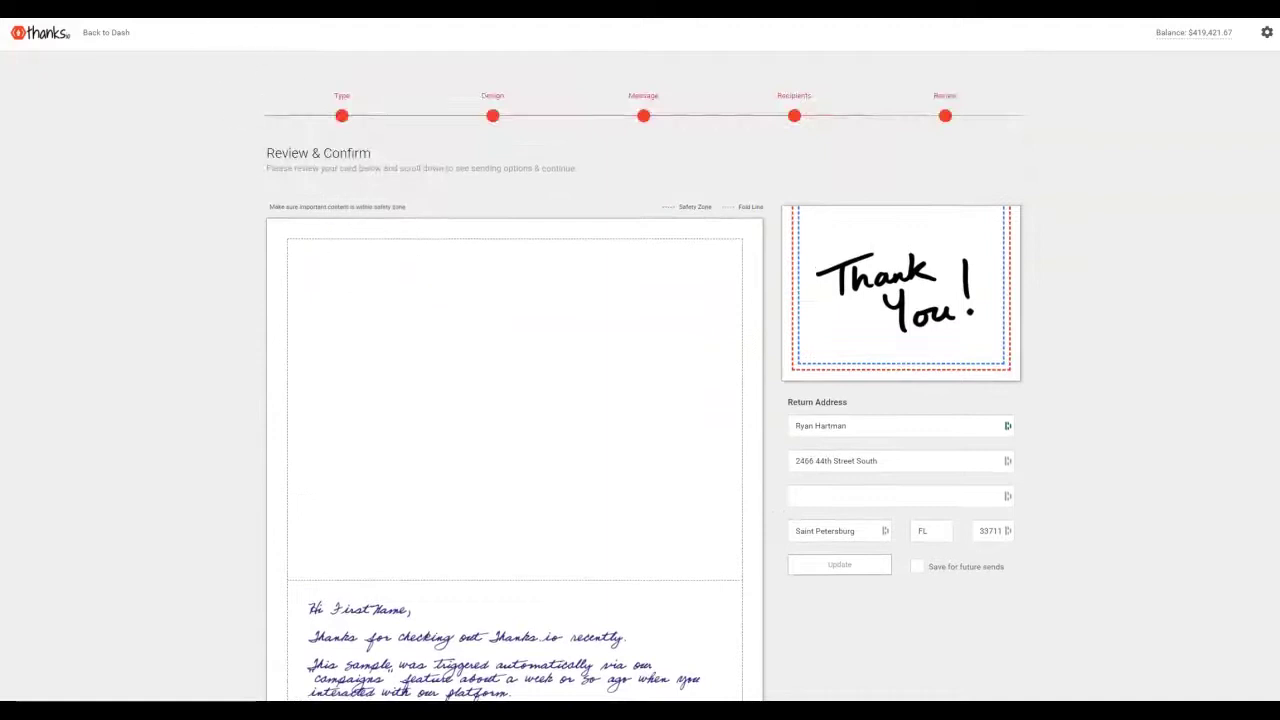
{"action": "left_click", "coordinate": [117, 37]}
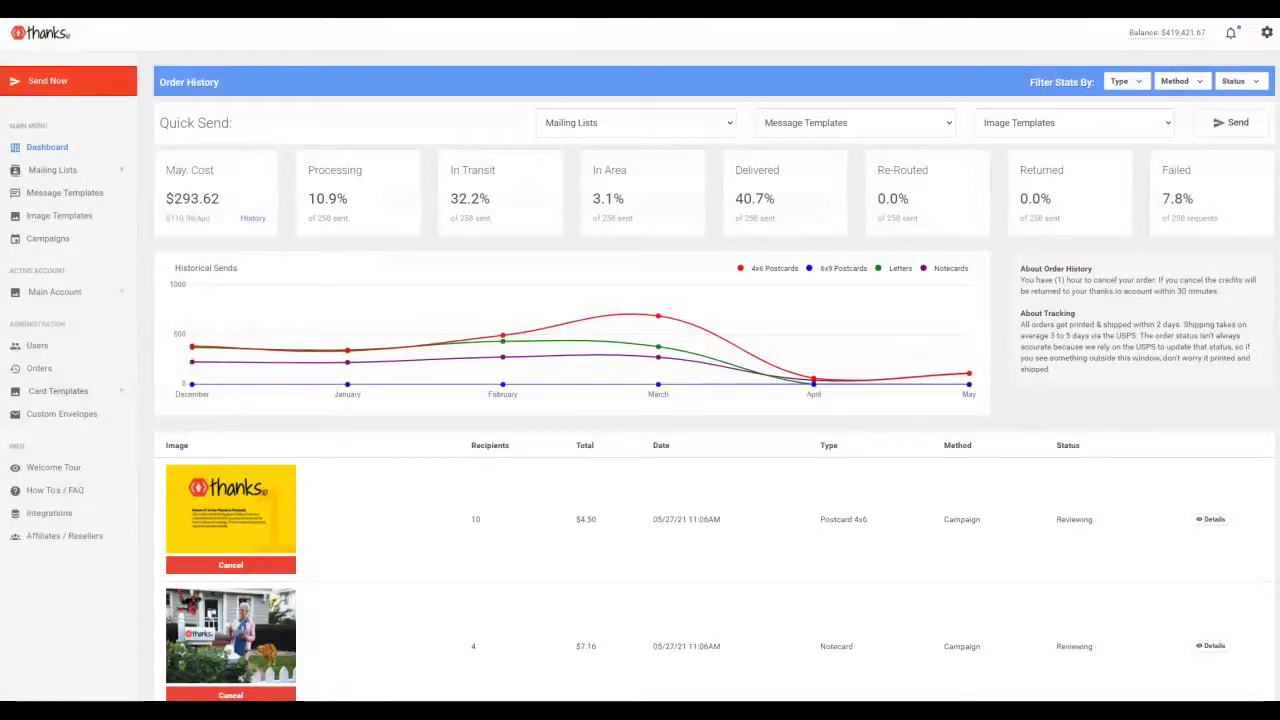
{"action": "left_click_drag", "start_coordinate": [84, 282], "coordinate": [58, 270]}
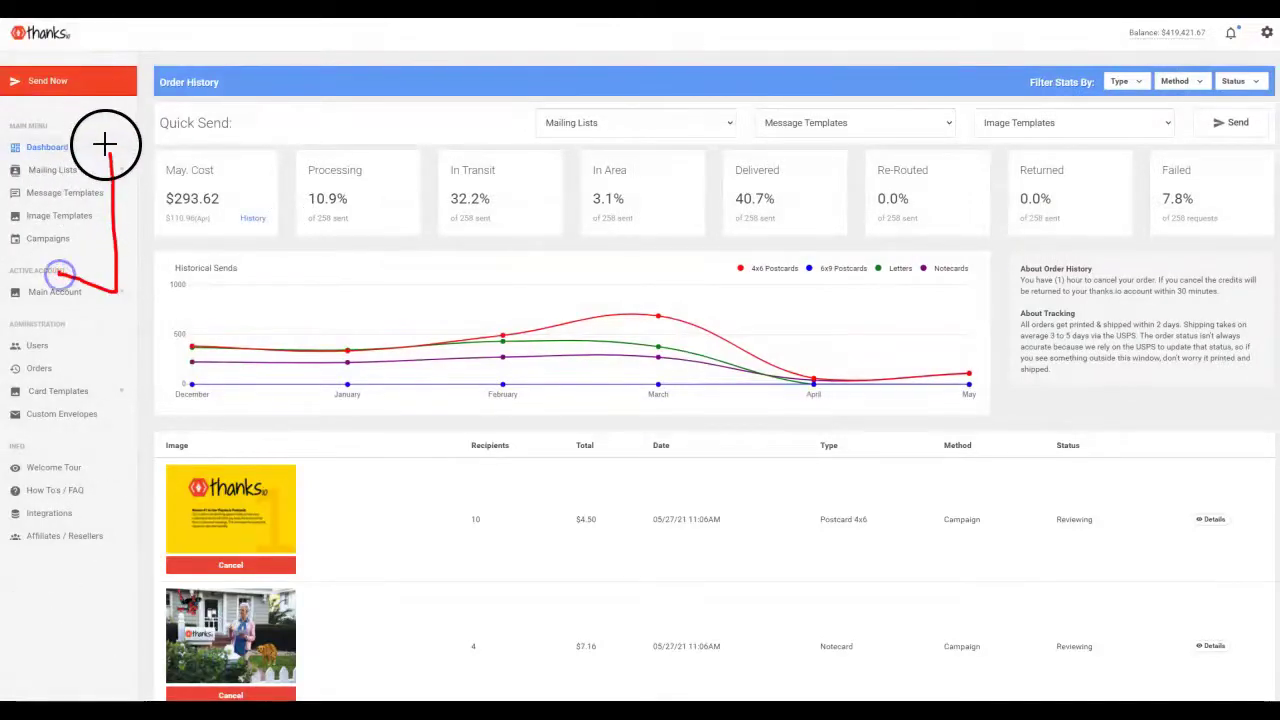
{"action": "left_click_drag", "start_coordinate": [113, 160], "coordinate": [58, 160]}
{"action": "left_click_drag", "start_coordinate": [150, 160], "coordinate": [90, 108]}
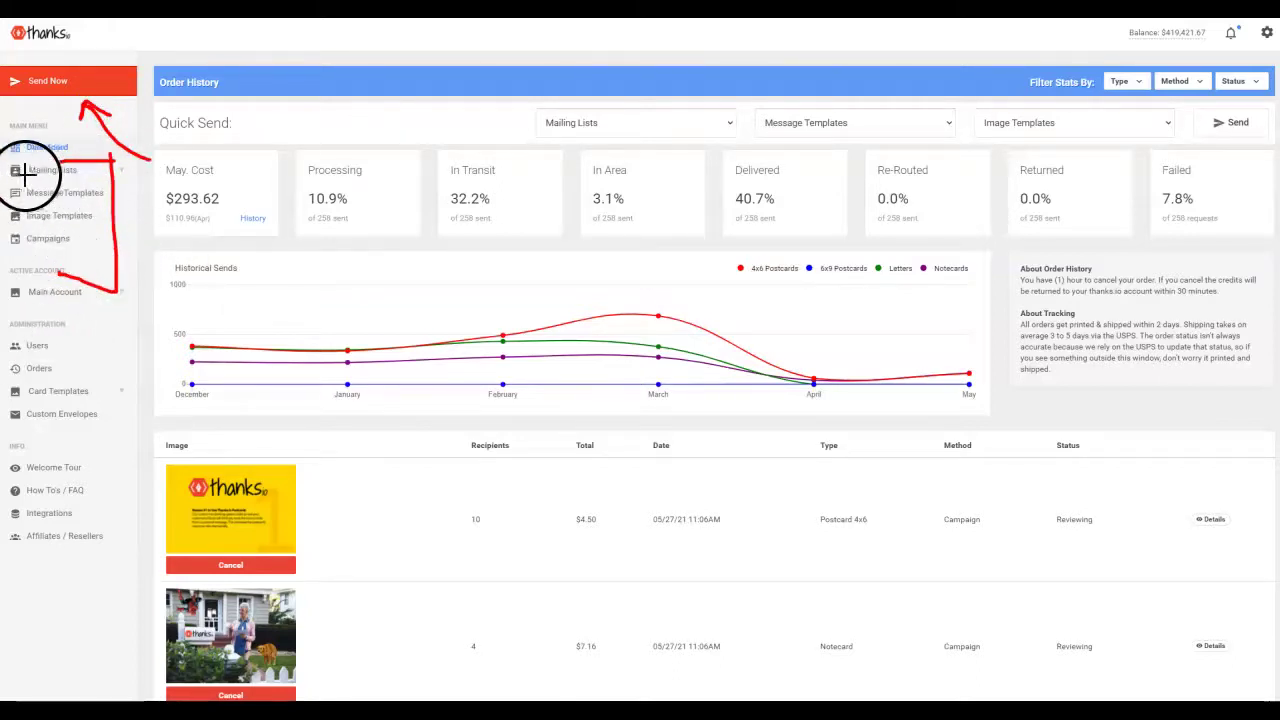
{"action": "left_click_drag", "start_coordinate": [90, 224], "coordinate": [25, 227]}
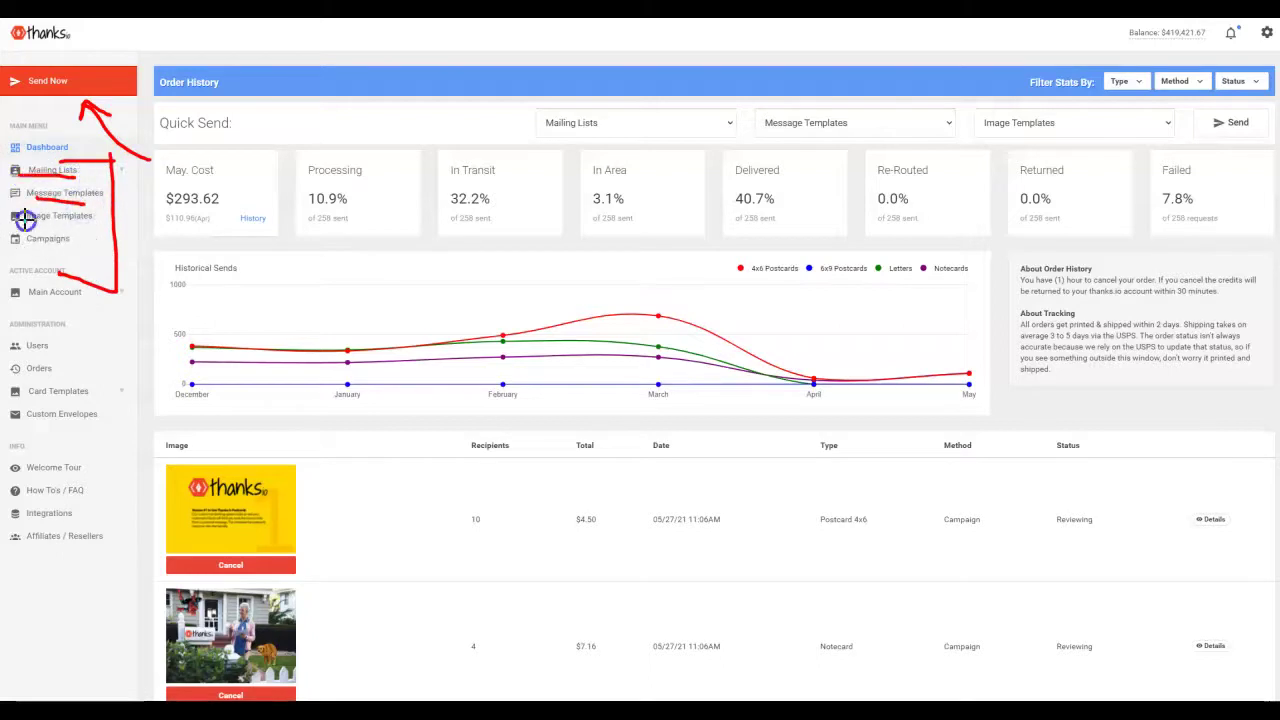
{"action": "left_click", "coordinate": [157, 182]}
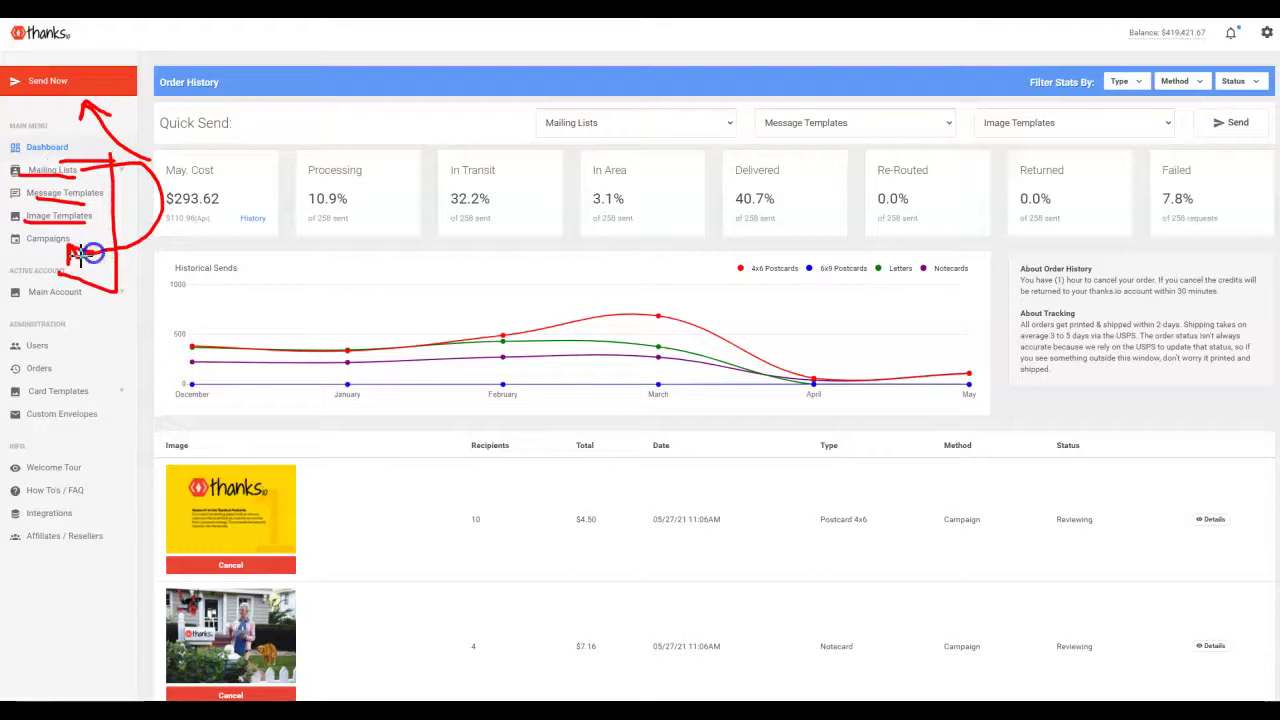
{"action": "left_click_drag", "start_coordinate": [68, 237], "coordinate": [43, 104]}
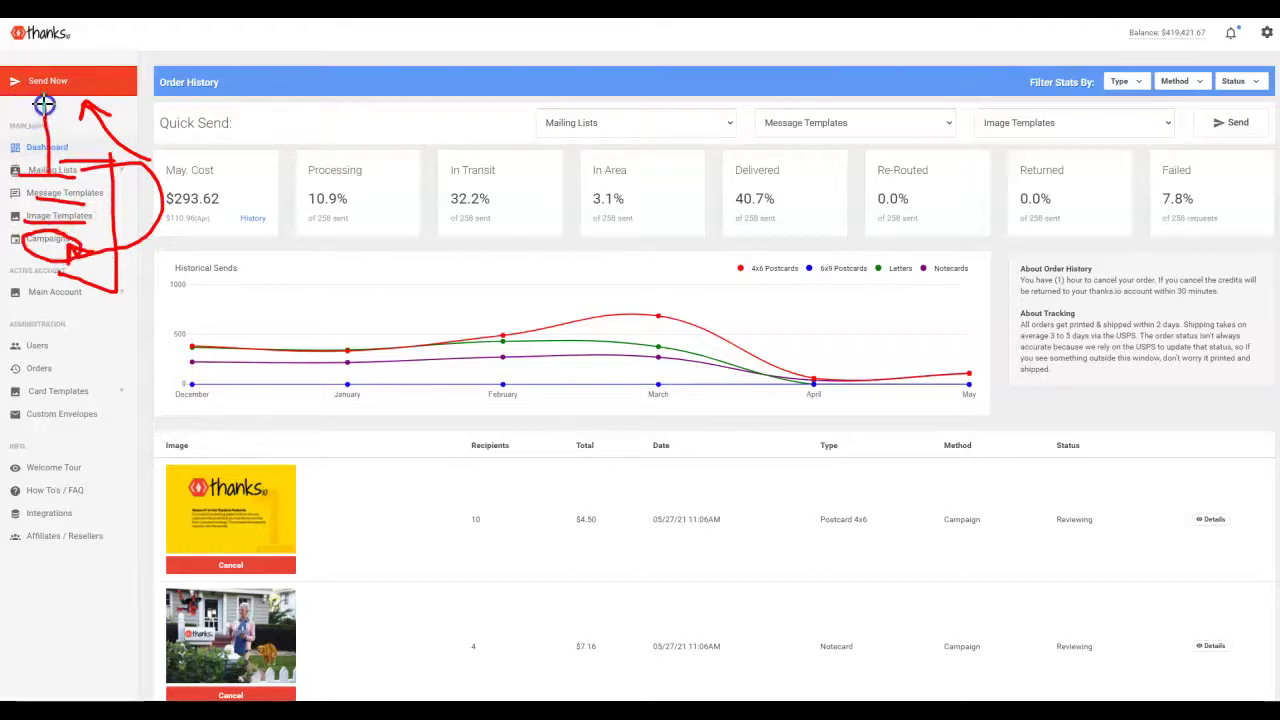
{"action": "key", "text": "Escape"}
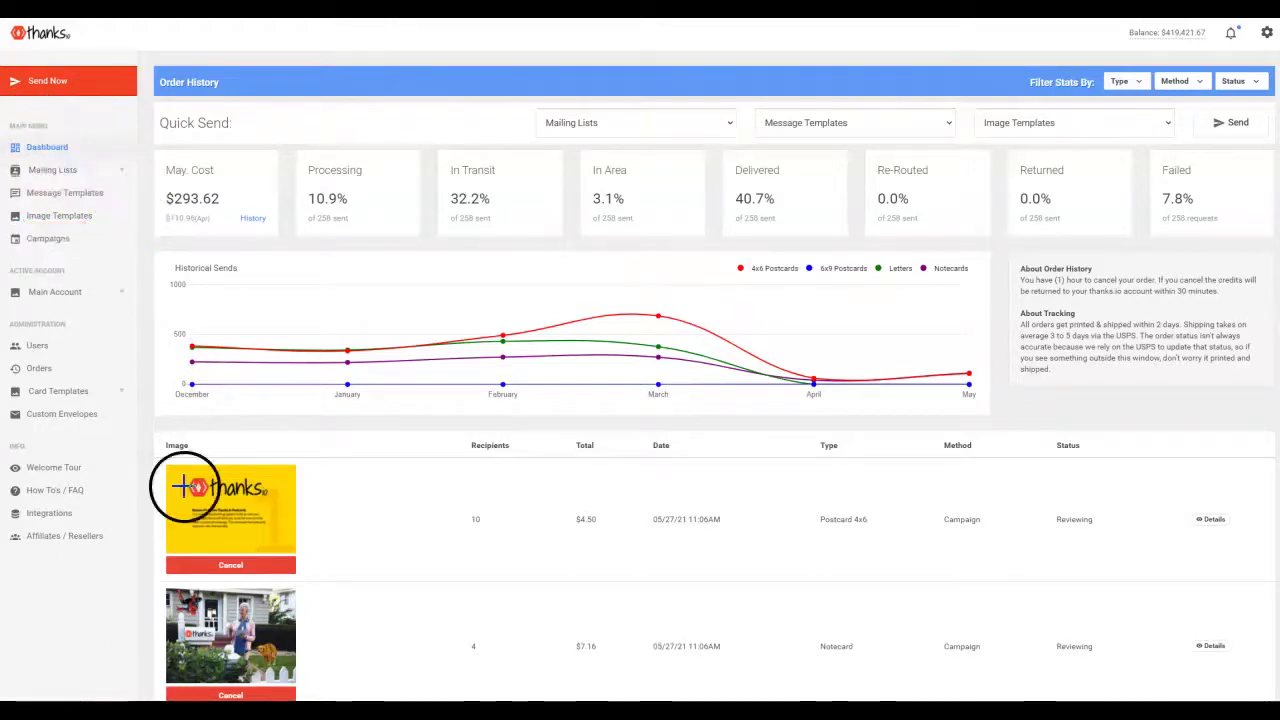
{"action": "scroll", "coordinate": [420, 215], "scroll_direction": "down", "scroll_amount": 2}
{"action": "scroll", "coordinate": [420, 215], "scroll_direction": "up", "scroll_amount": 3}
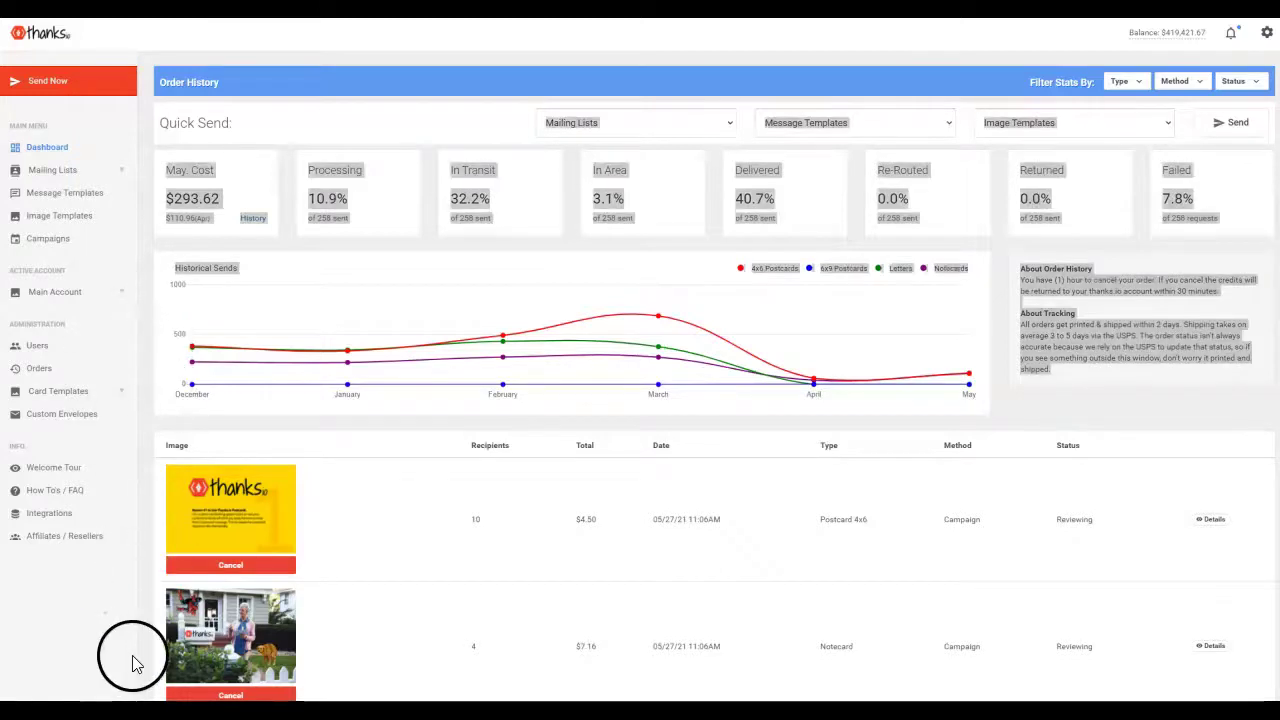
{"action": "scroll", "coordinate": [334, 434], "scroll_direction": "down", "scroll_amount": 2}
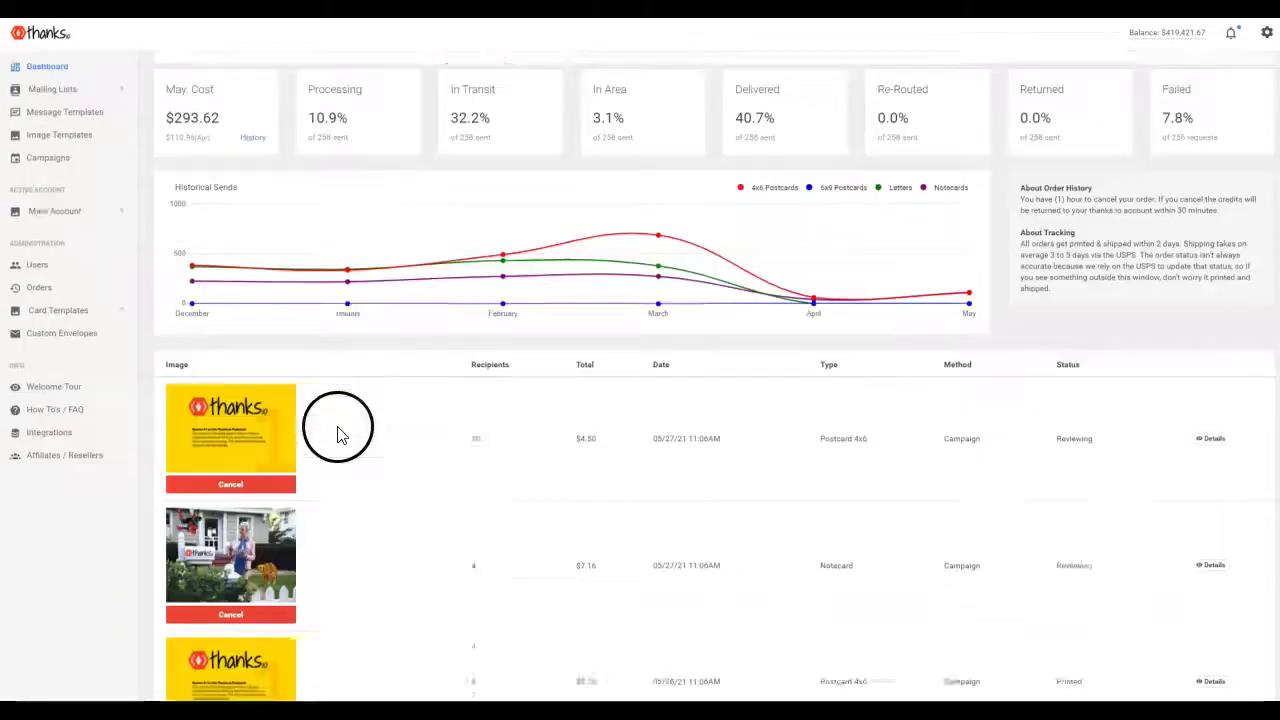
{"action": "scroll", "coordinate": [337, 434], "scroll_direction": "up", "scroll_amount": 2}
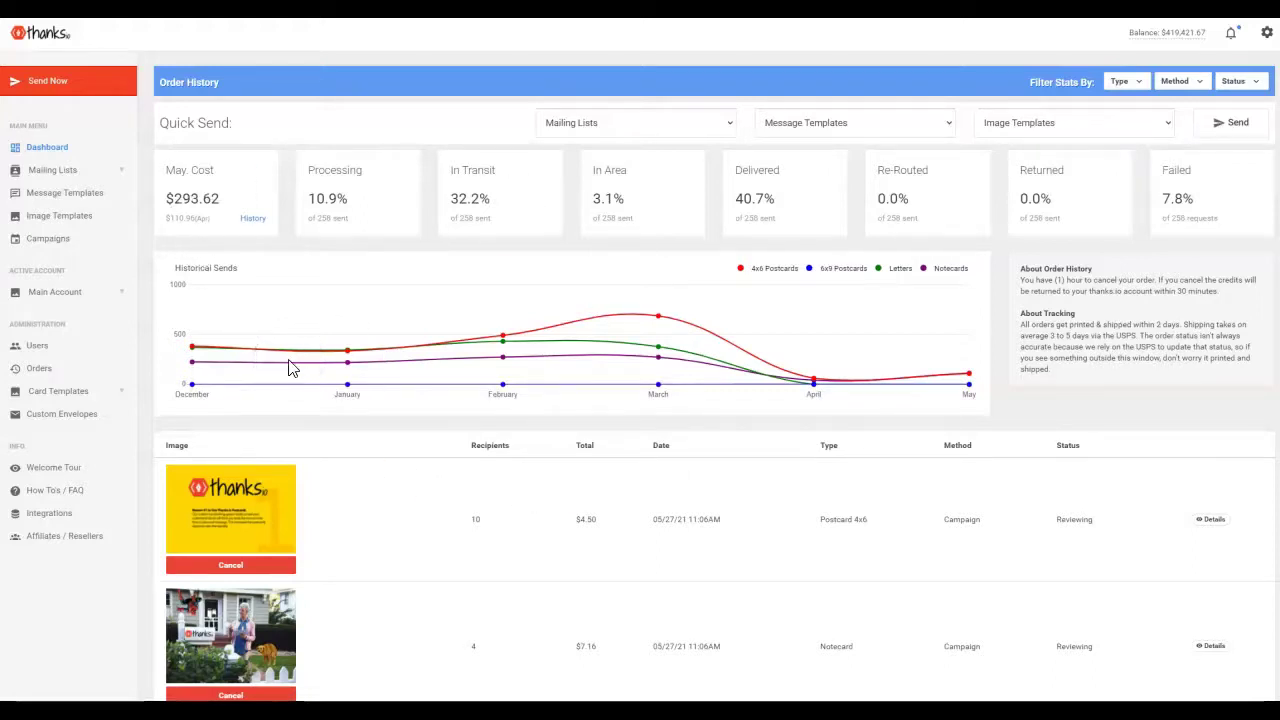
{"action": "scroll", "coordinate": [634, 391], "scroll_direction": "down", "scroll_amount": 1}
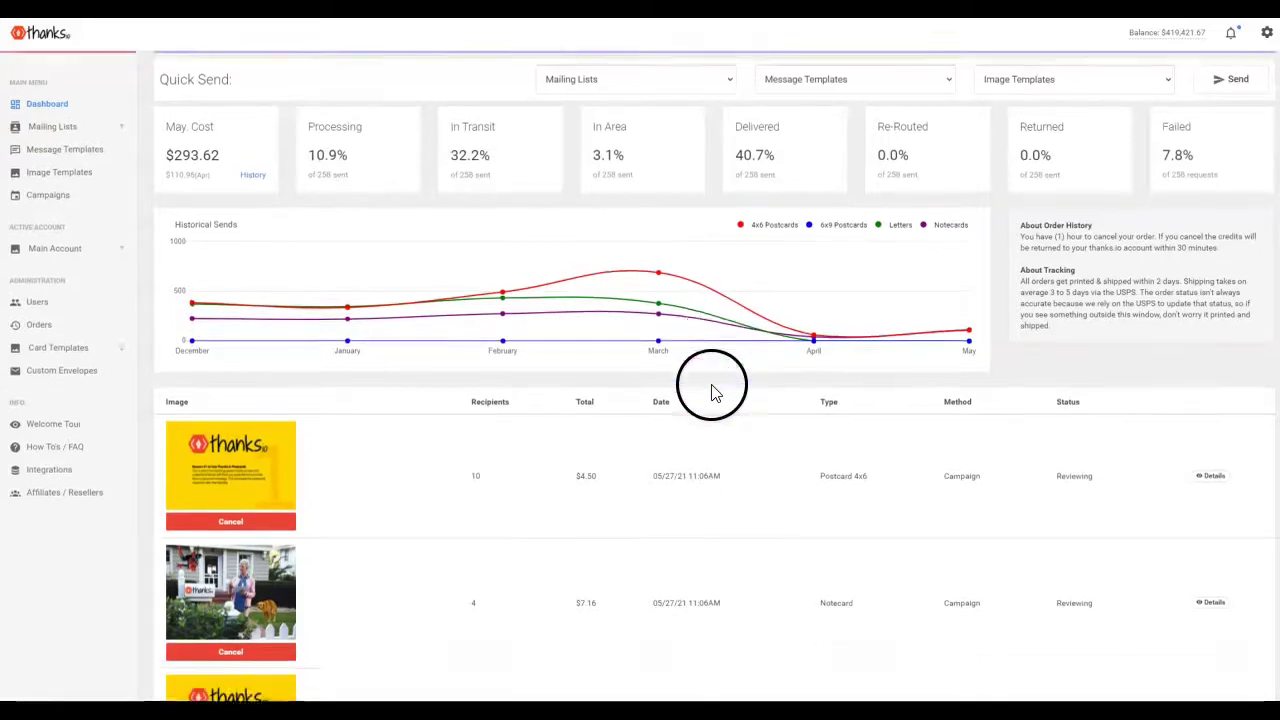
{"action": "scroll", "coordinate": [700, 385], "scroll_direction": "up", "scroll_amount": 1}
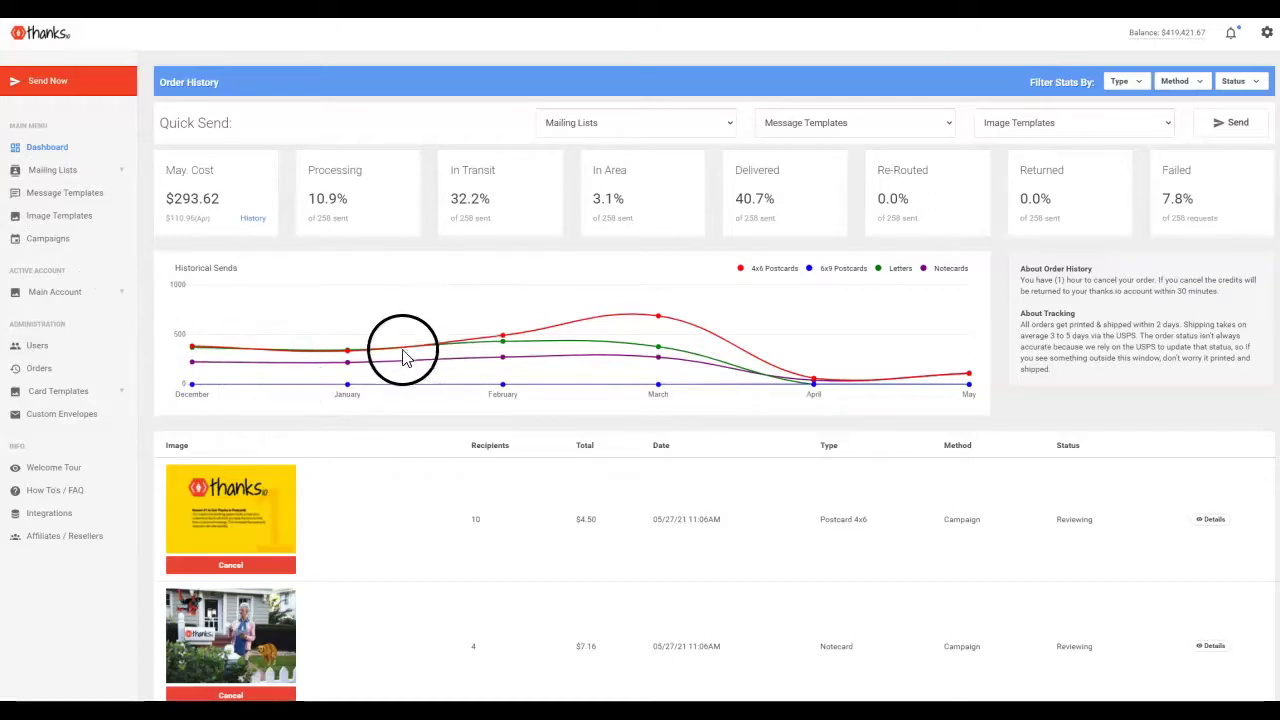
{"action": "scroll", "coordinate": [400, 357], "scroll_direction": "down", "scroll_amount": 3}
{"action": "scroll", "coordinate": [400, 357], "scroll_direction": "up", "scroll_amount": 3}
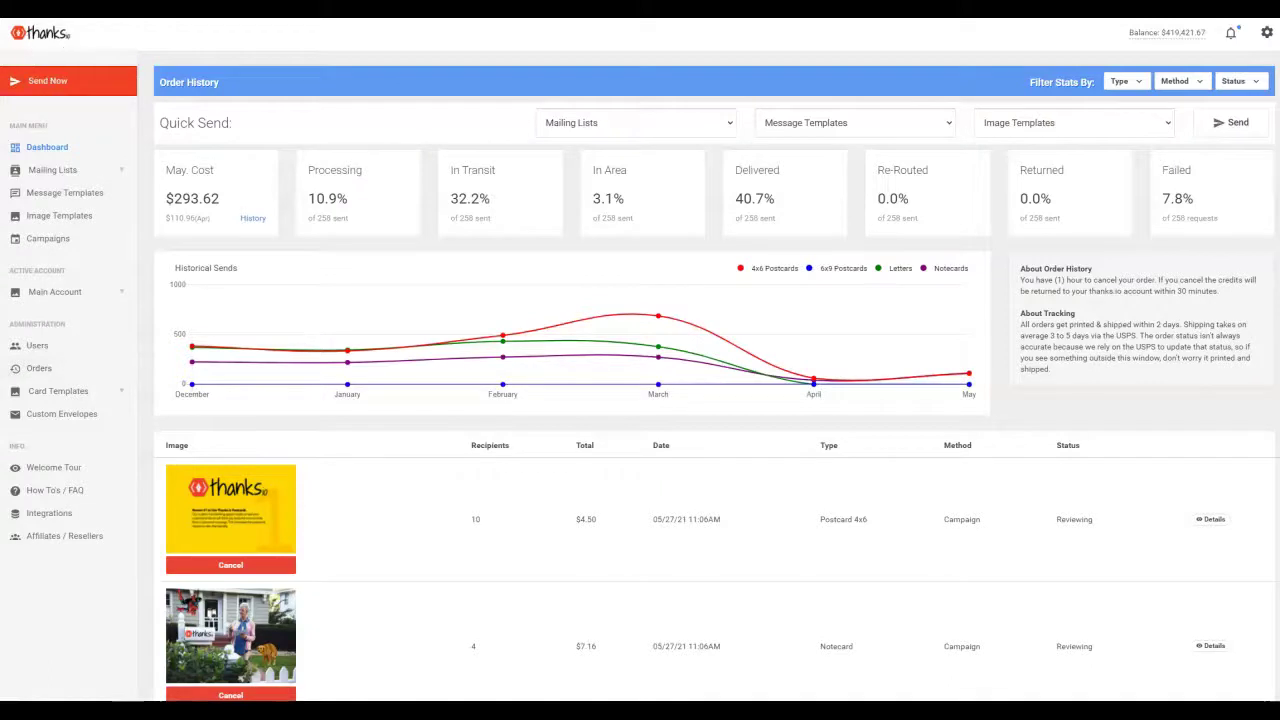
- Open the thanks.io public home page and look at its email sign-up form with the $10 free offer and the support chat
{"action": "key", "text": "Return"}
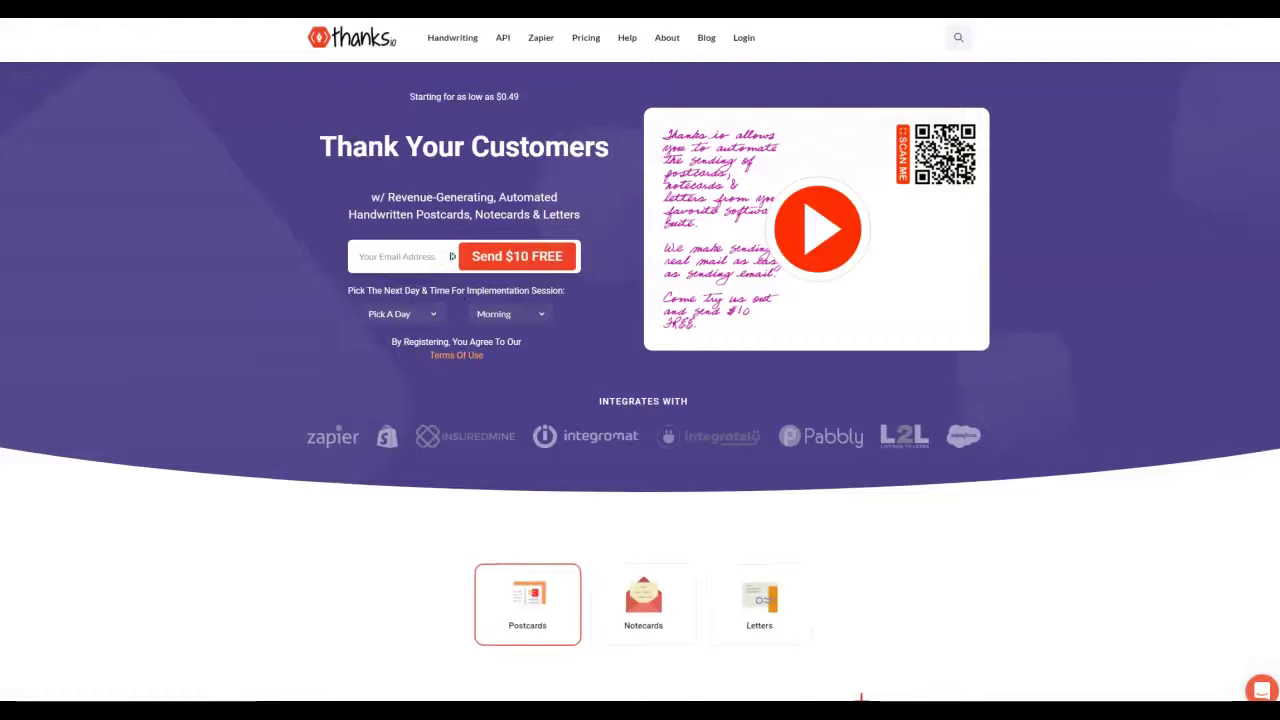
{"action": "mouse_move", "coordinate": [423, 229]}
{"action": "left_mouse_down"}
{"action": "mouse_move", "coordinate": [543, 300]}
{"action": "mouse_move", "coordinate": [468, 233]}
{"action": "left_mouse_up"}
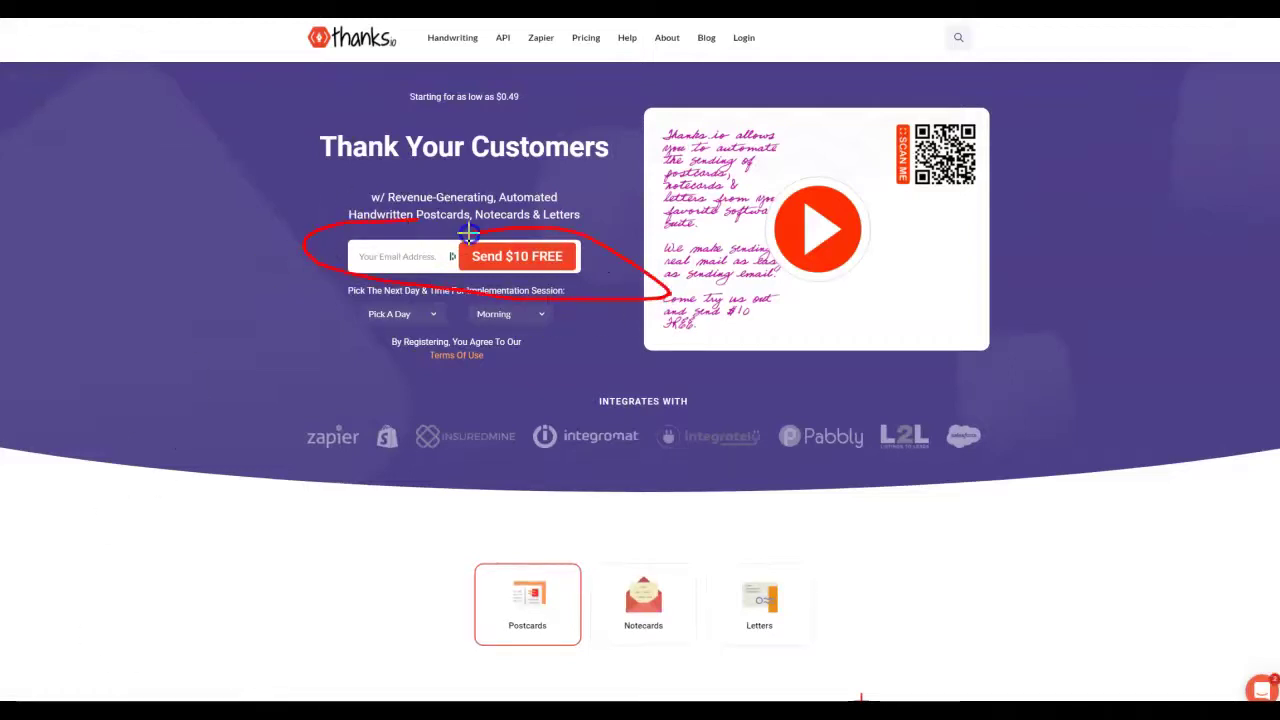
{"action": "left_click_drag", "start_coordinate": [566, 389], "coordinate": [533, 290]}
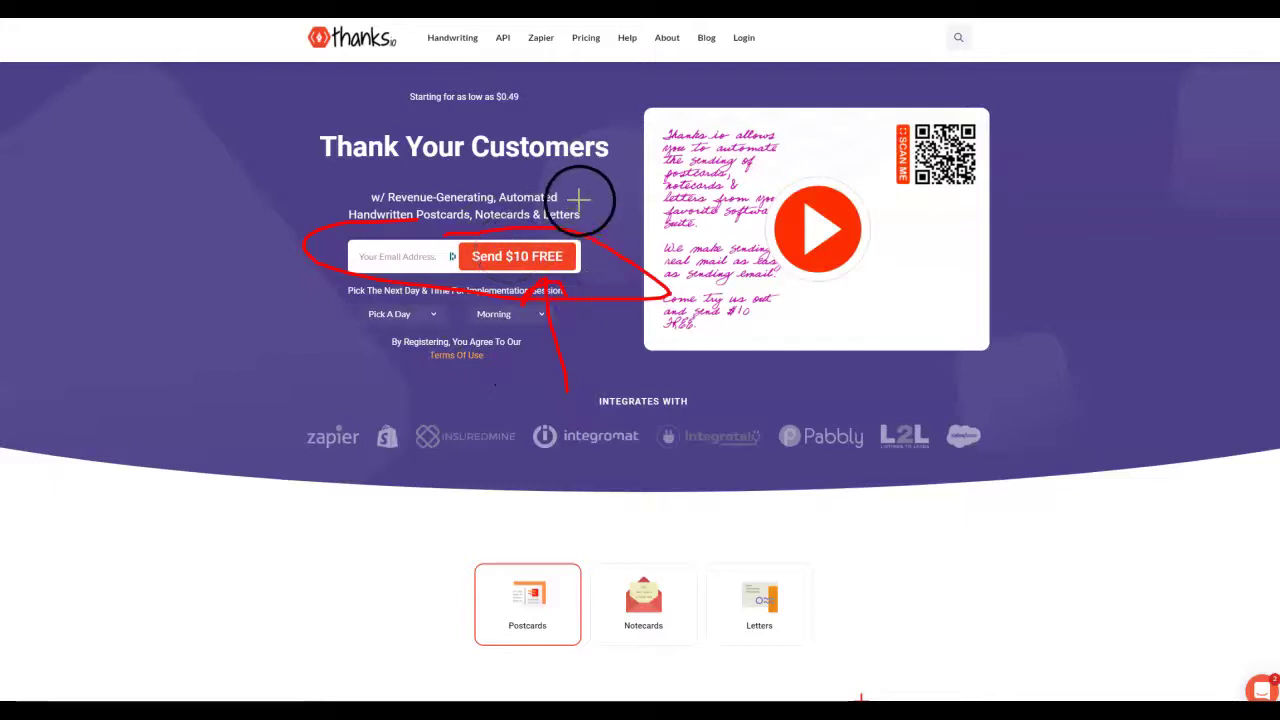
{"action": "left_click_drag", "start_coordinate": [1100, 265], "coordinate": [1182, 529]}
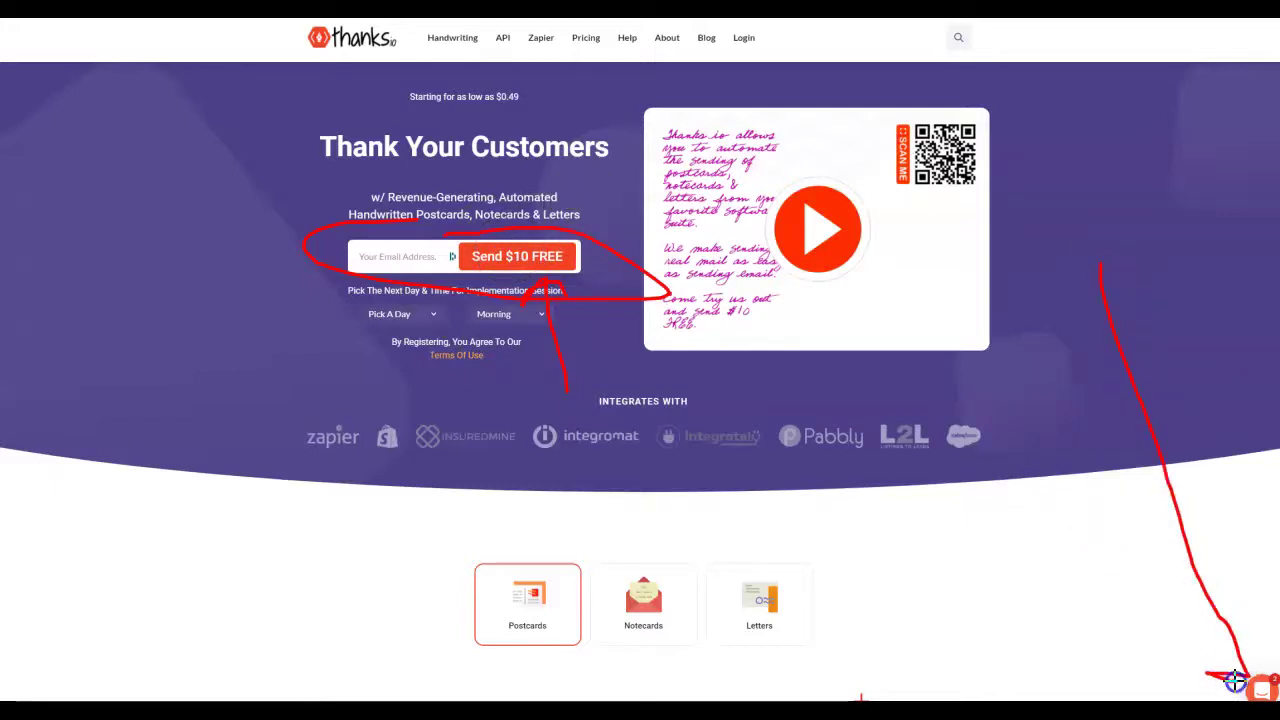